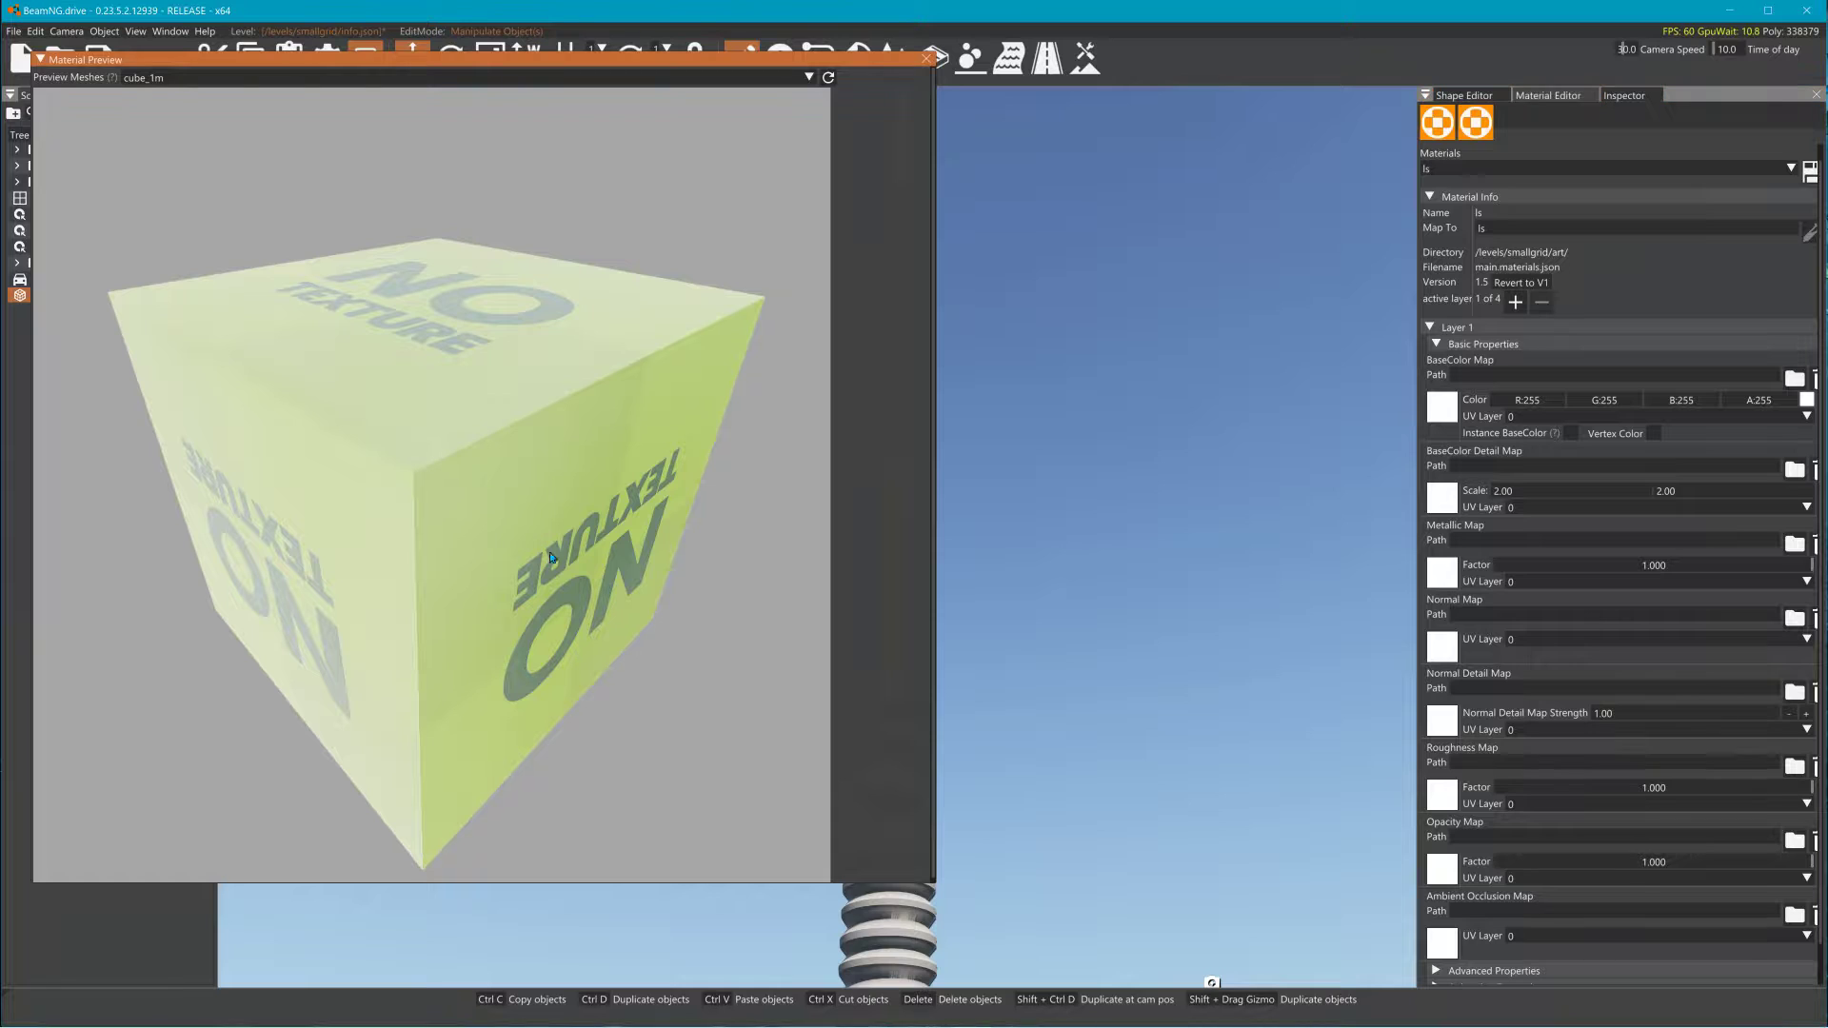
Step: Rotate the preview cube, close the dedicated material preview and add a second layer to the ls material
left_click_drag(552, 560, 305, 399)
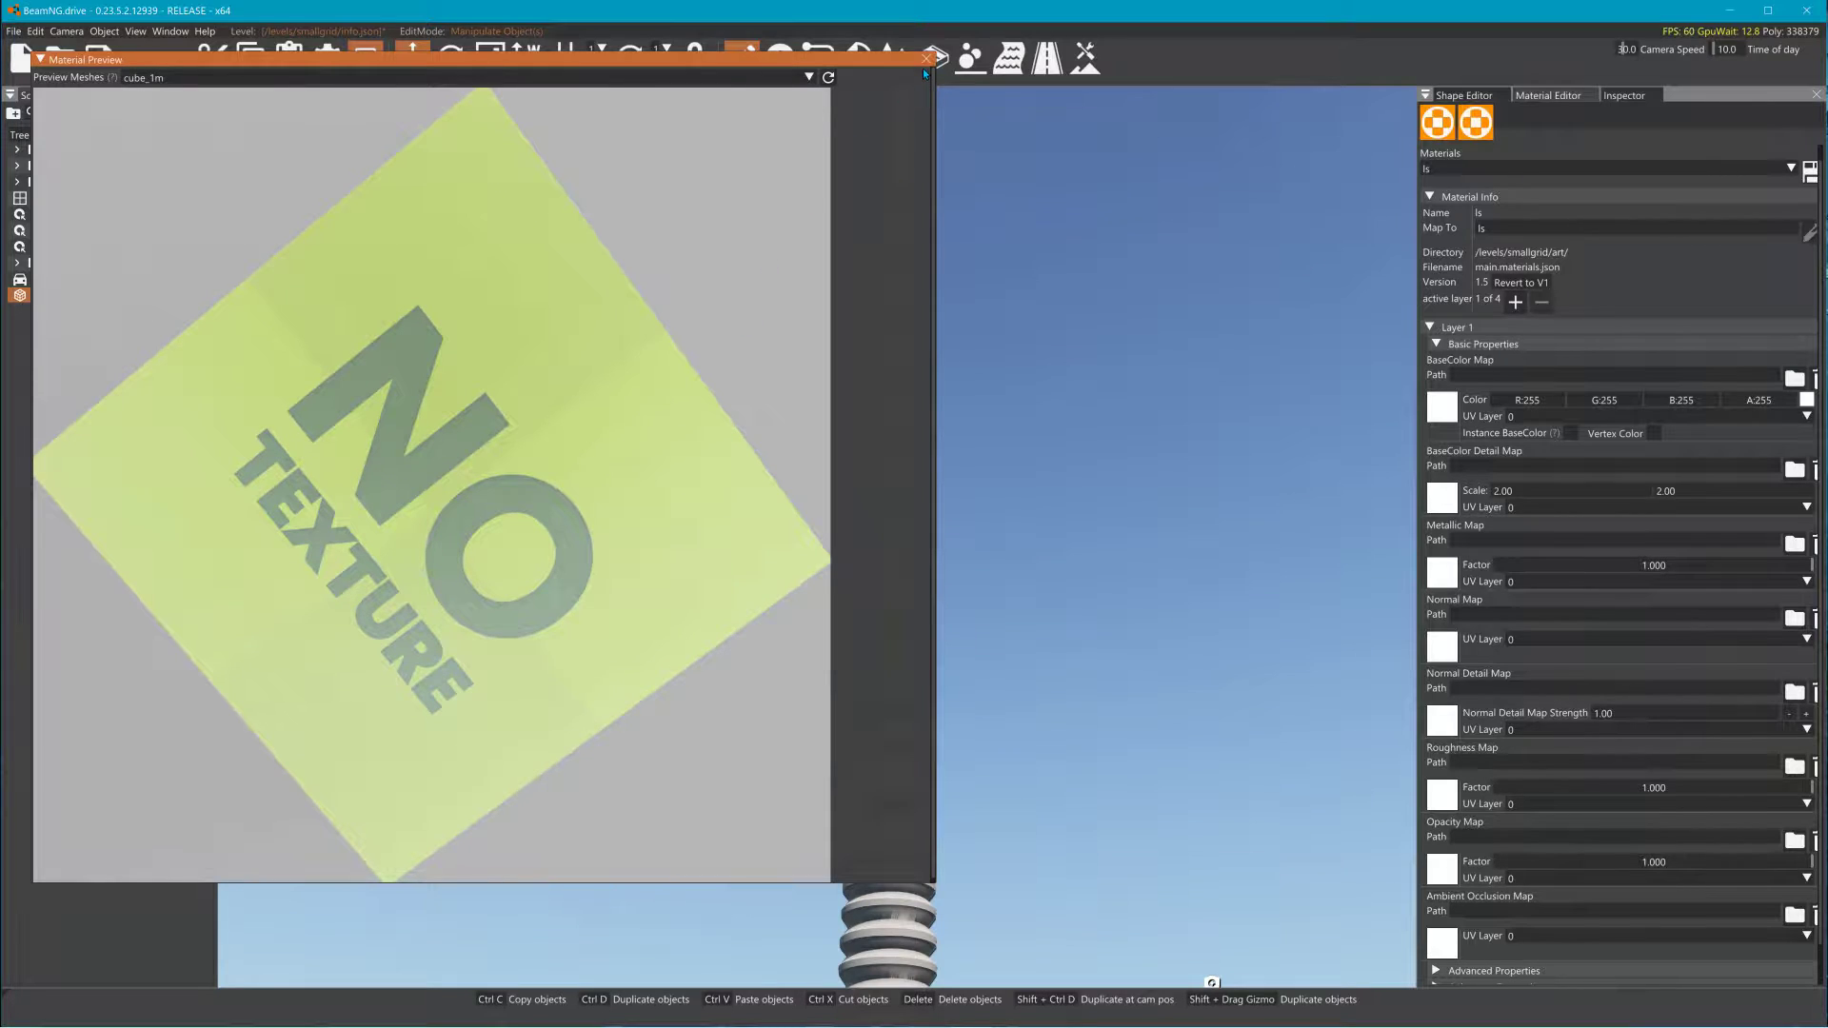
left_click(925, 59)
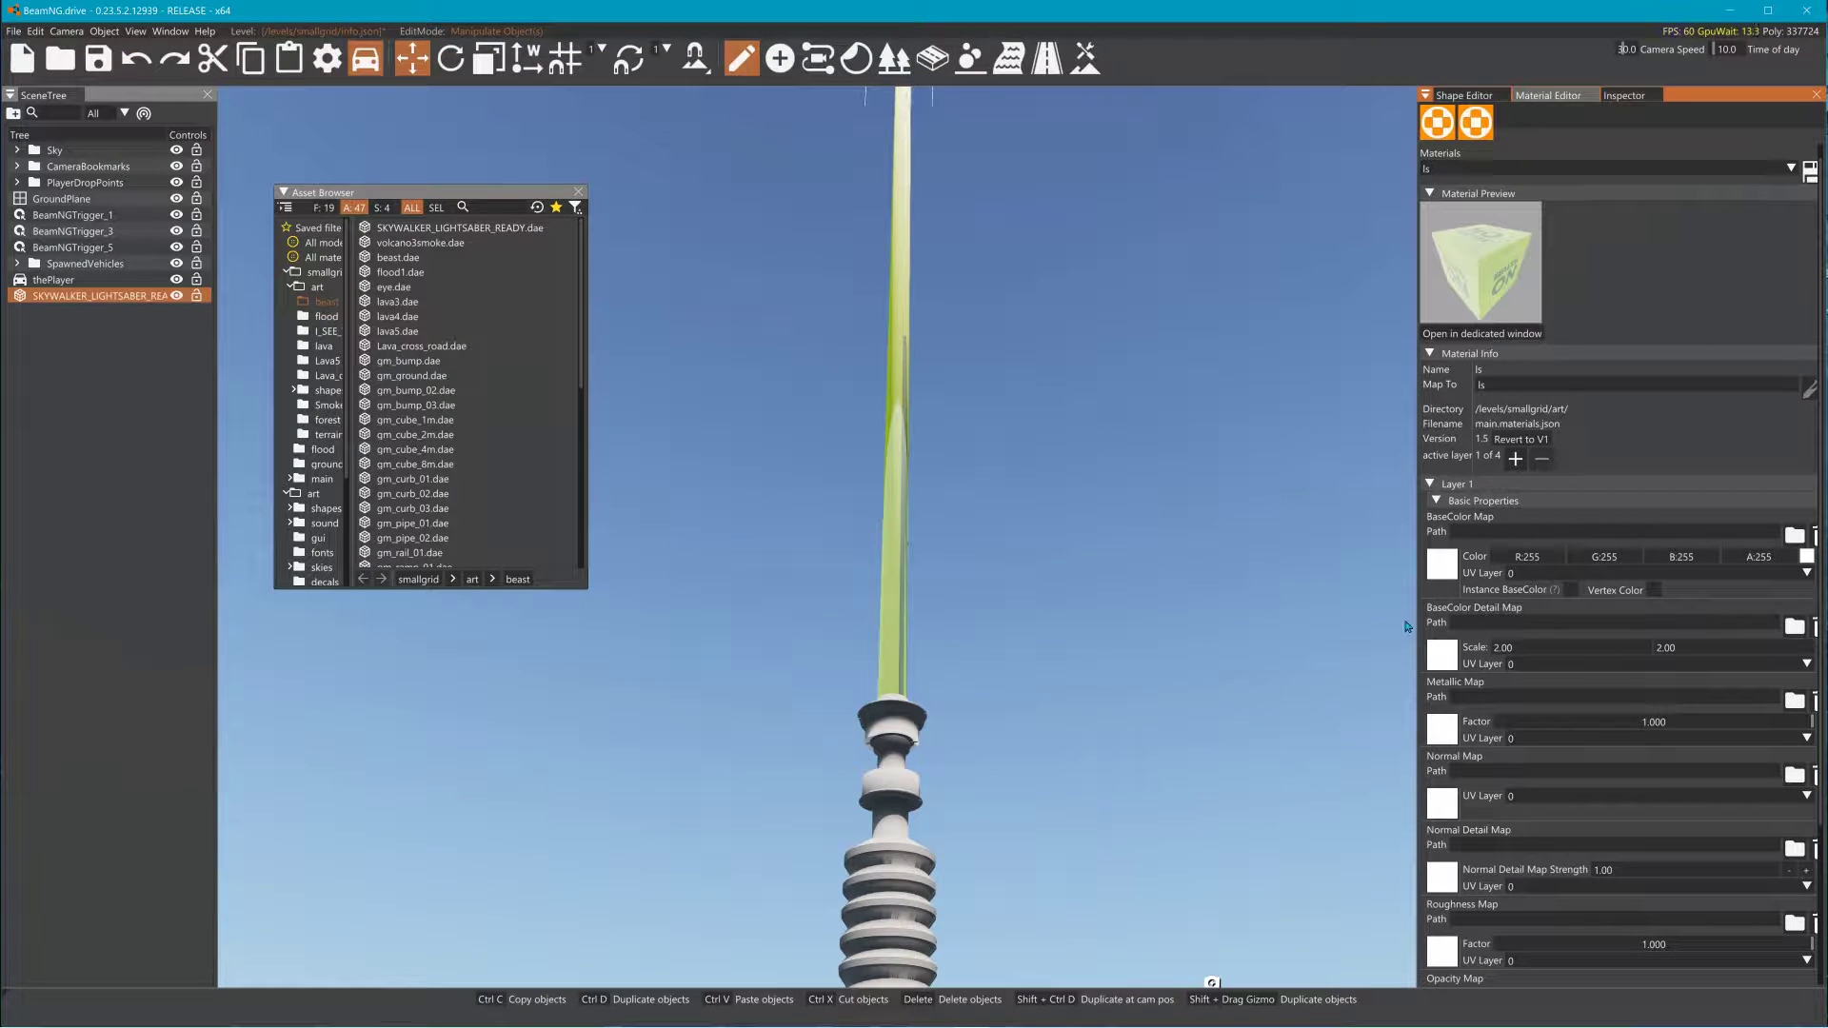
left_click(1516, 459)
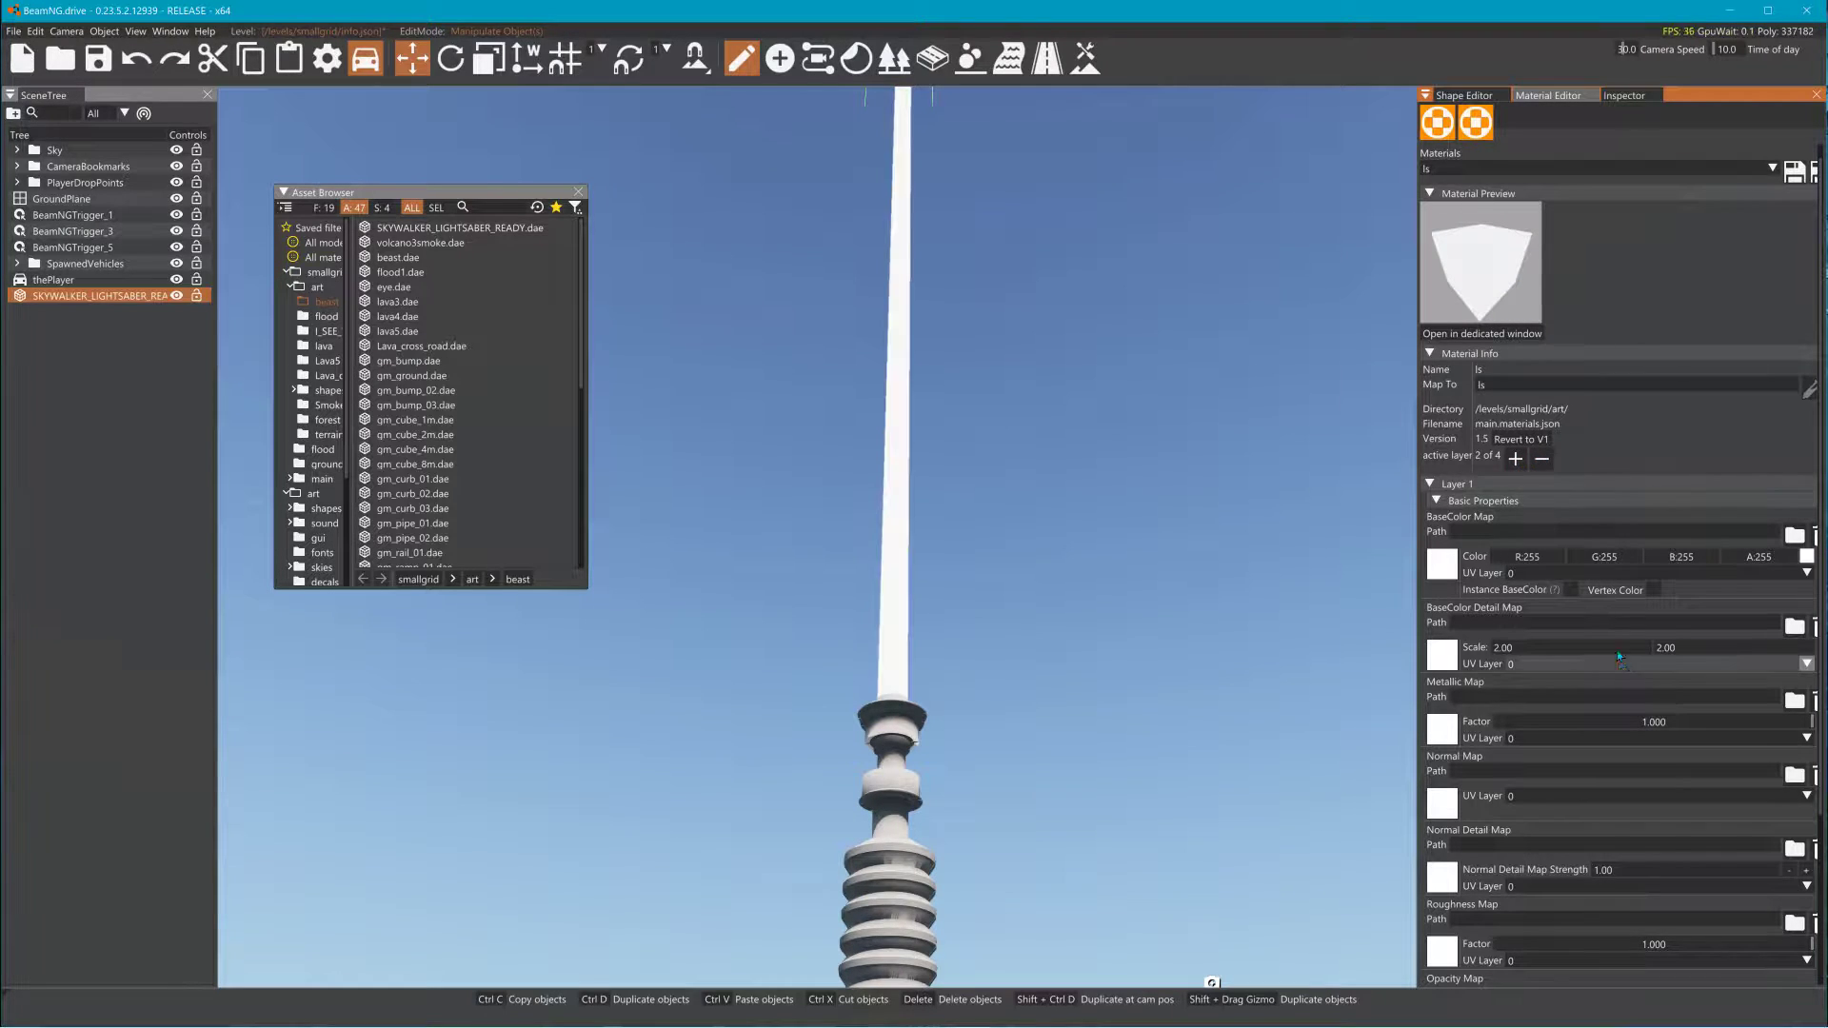
Step: Set the emissive factor in Layer 1's advanced properties to a saturated violet, #7500FF
scroll(1594, 610, "down", 3)
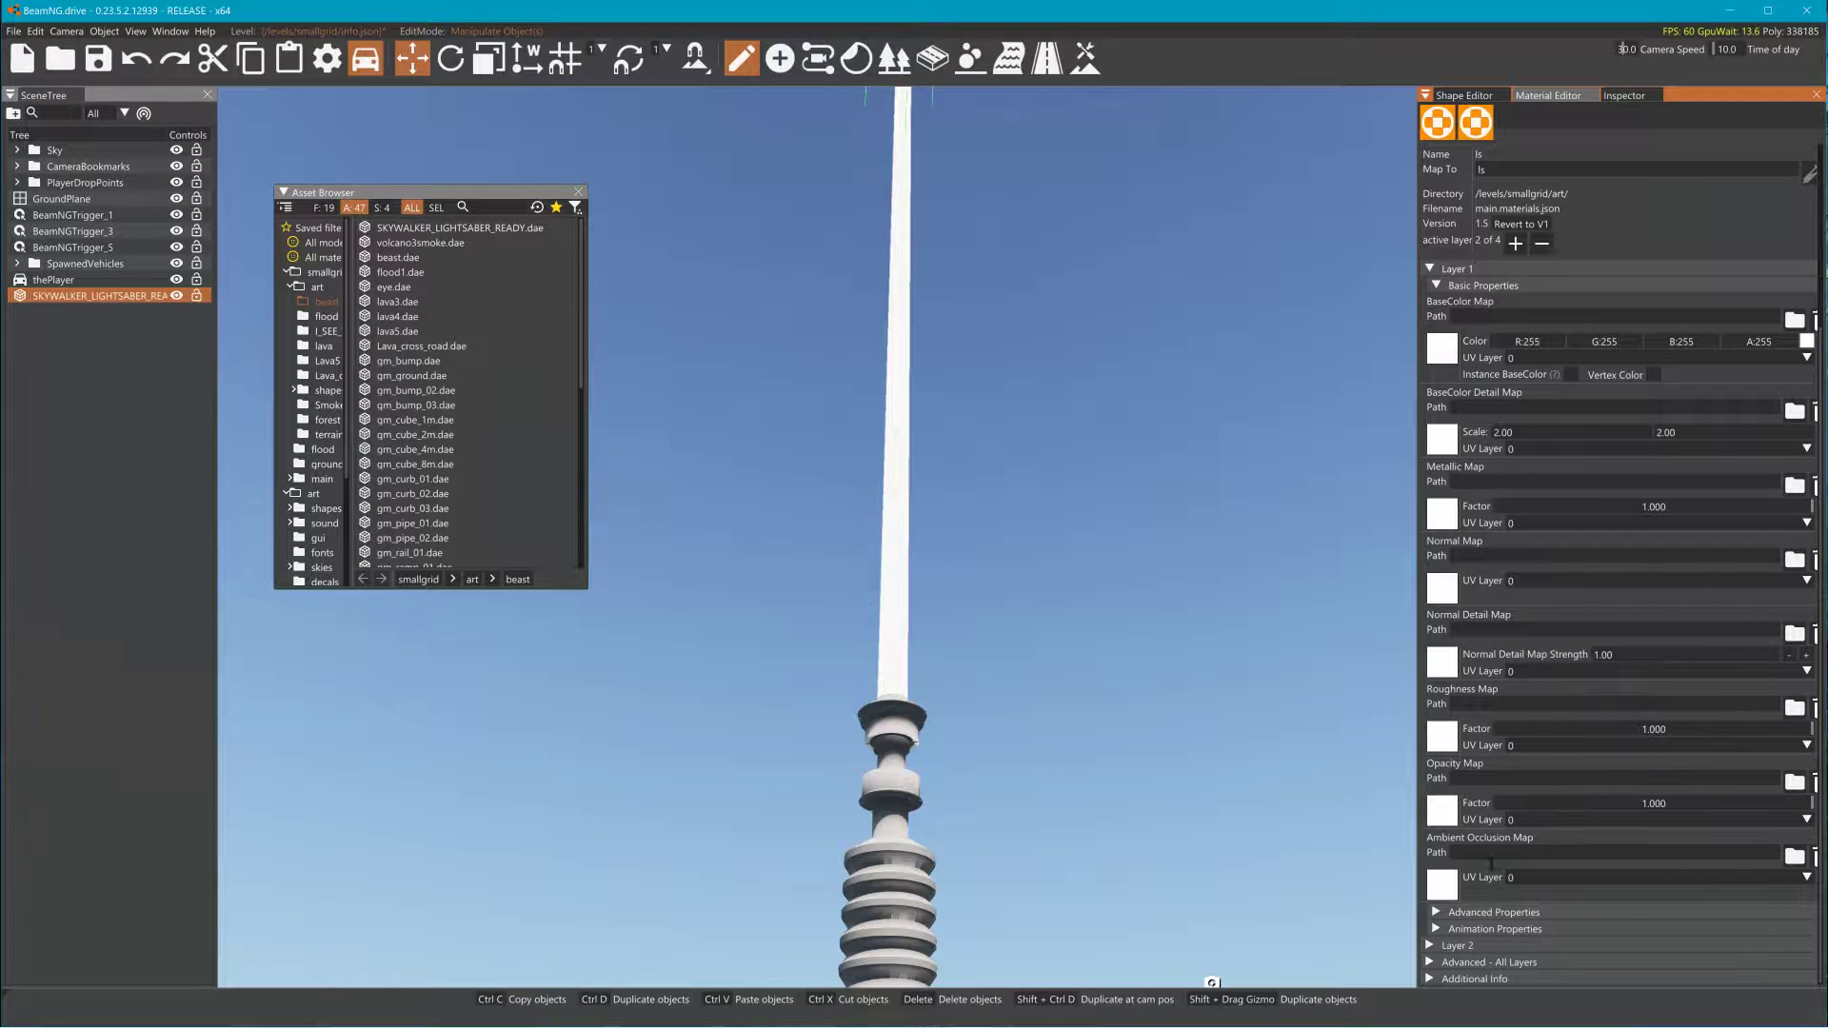
left_click(1490, 912)
scroll(1510, 865, "down", 3)
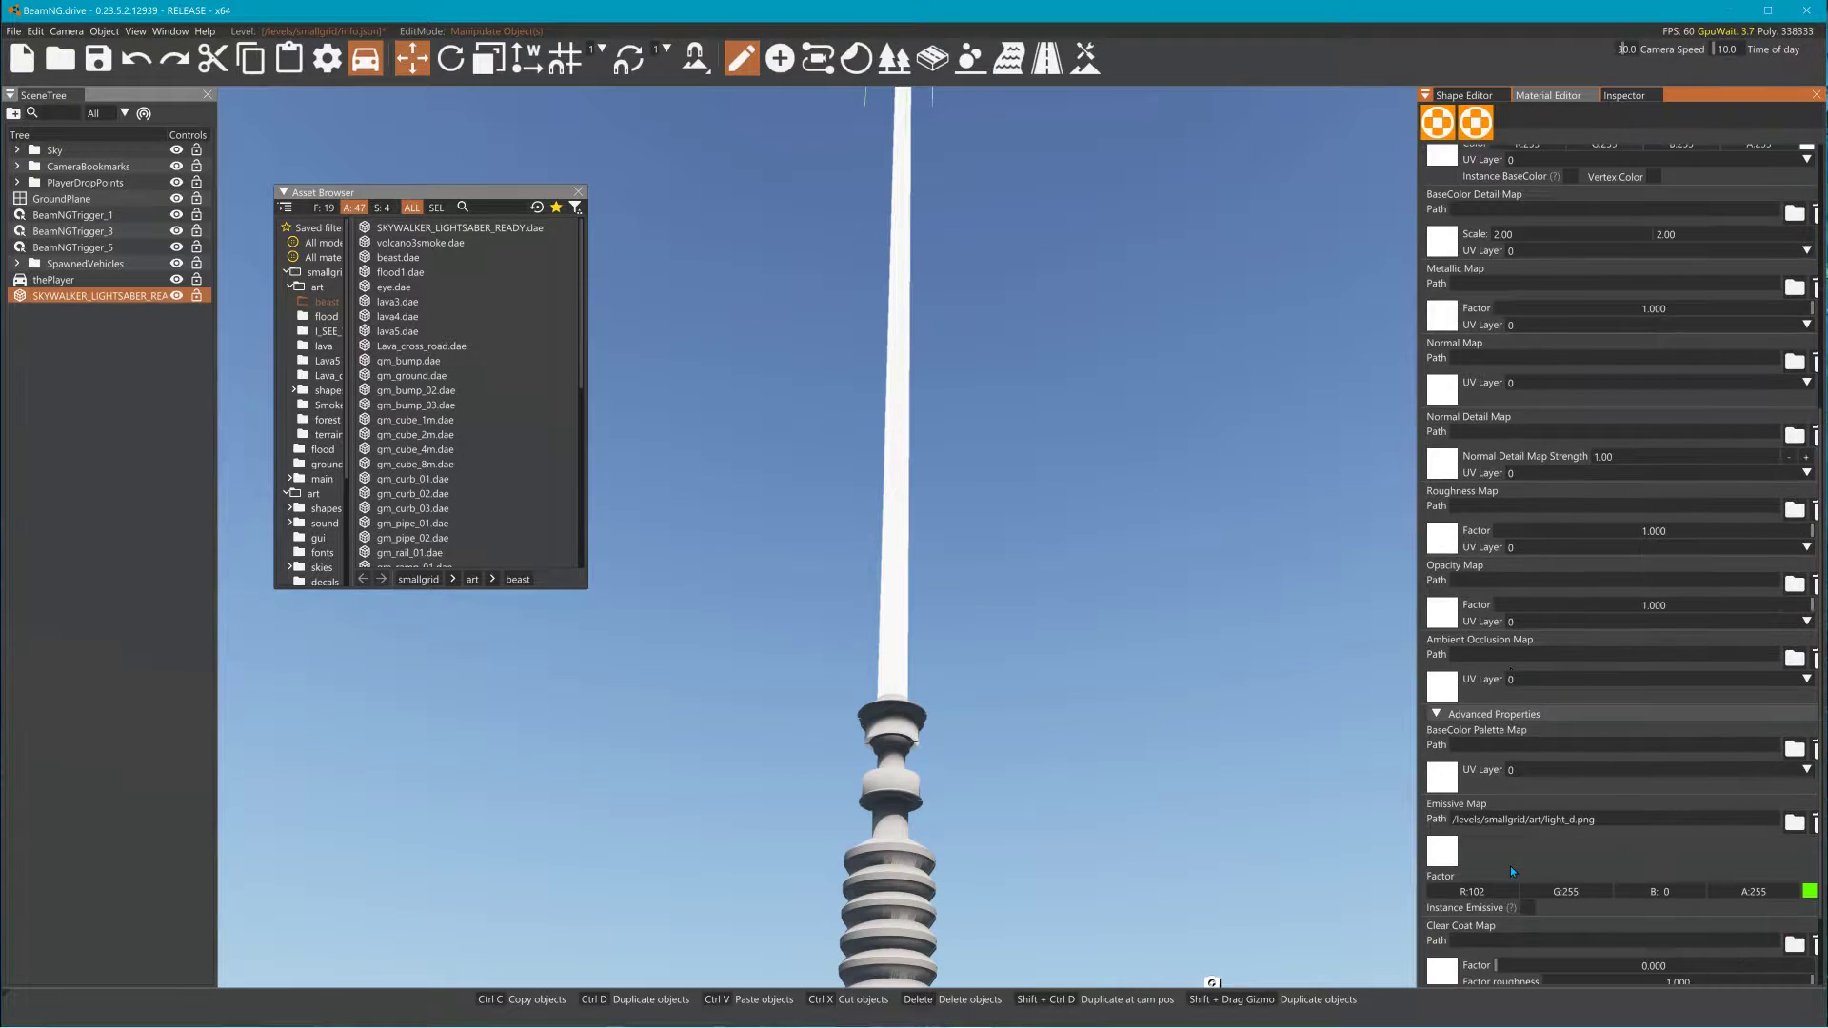
scroll(1510, 865, "down", 2)
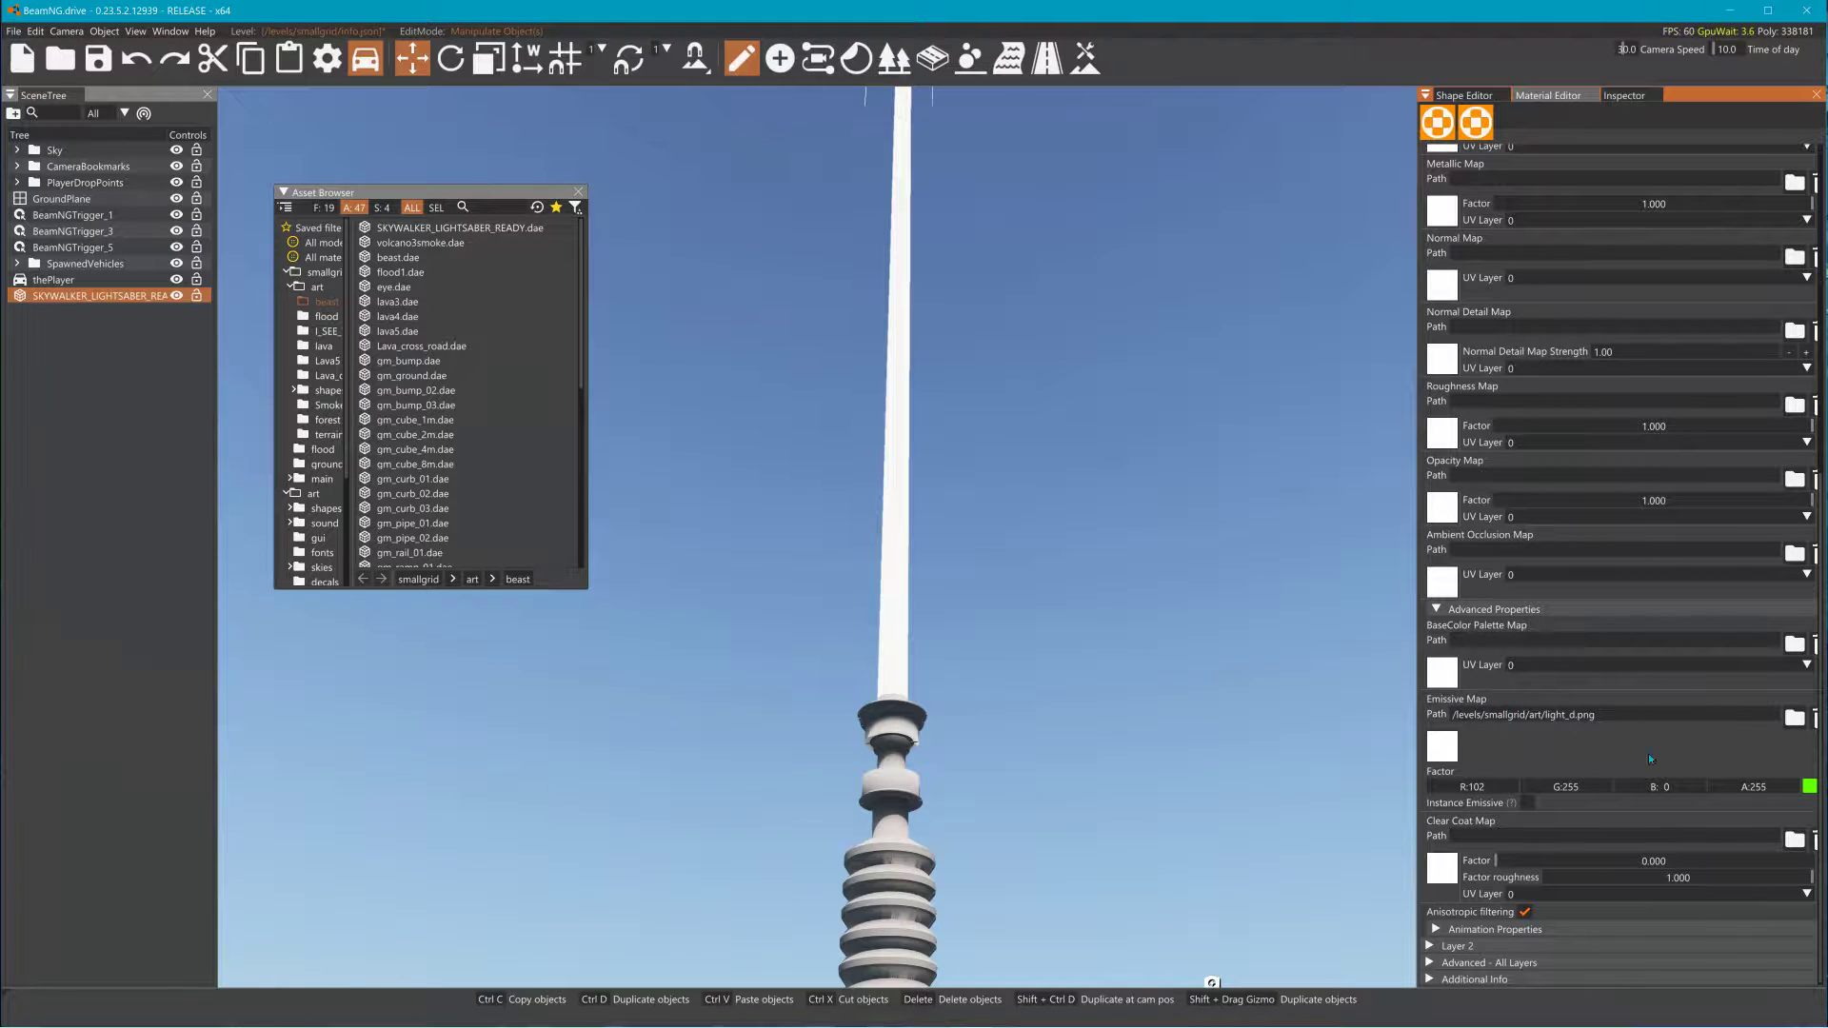
left_click(1808, 787)
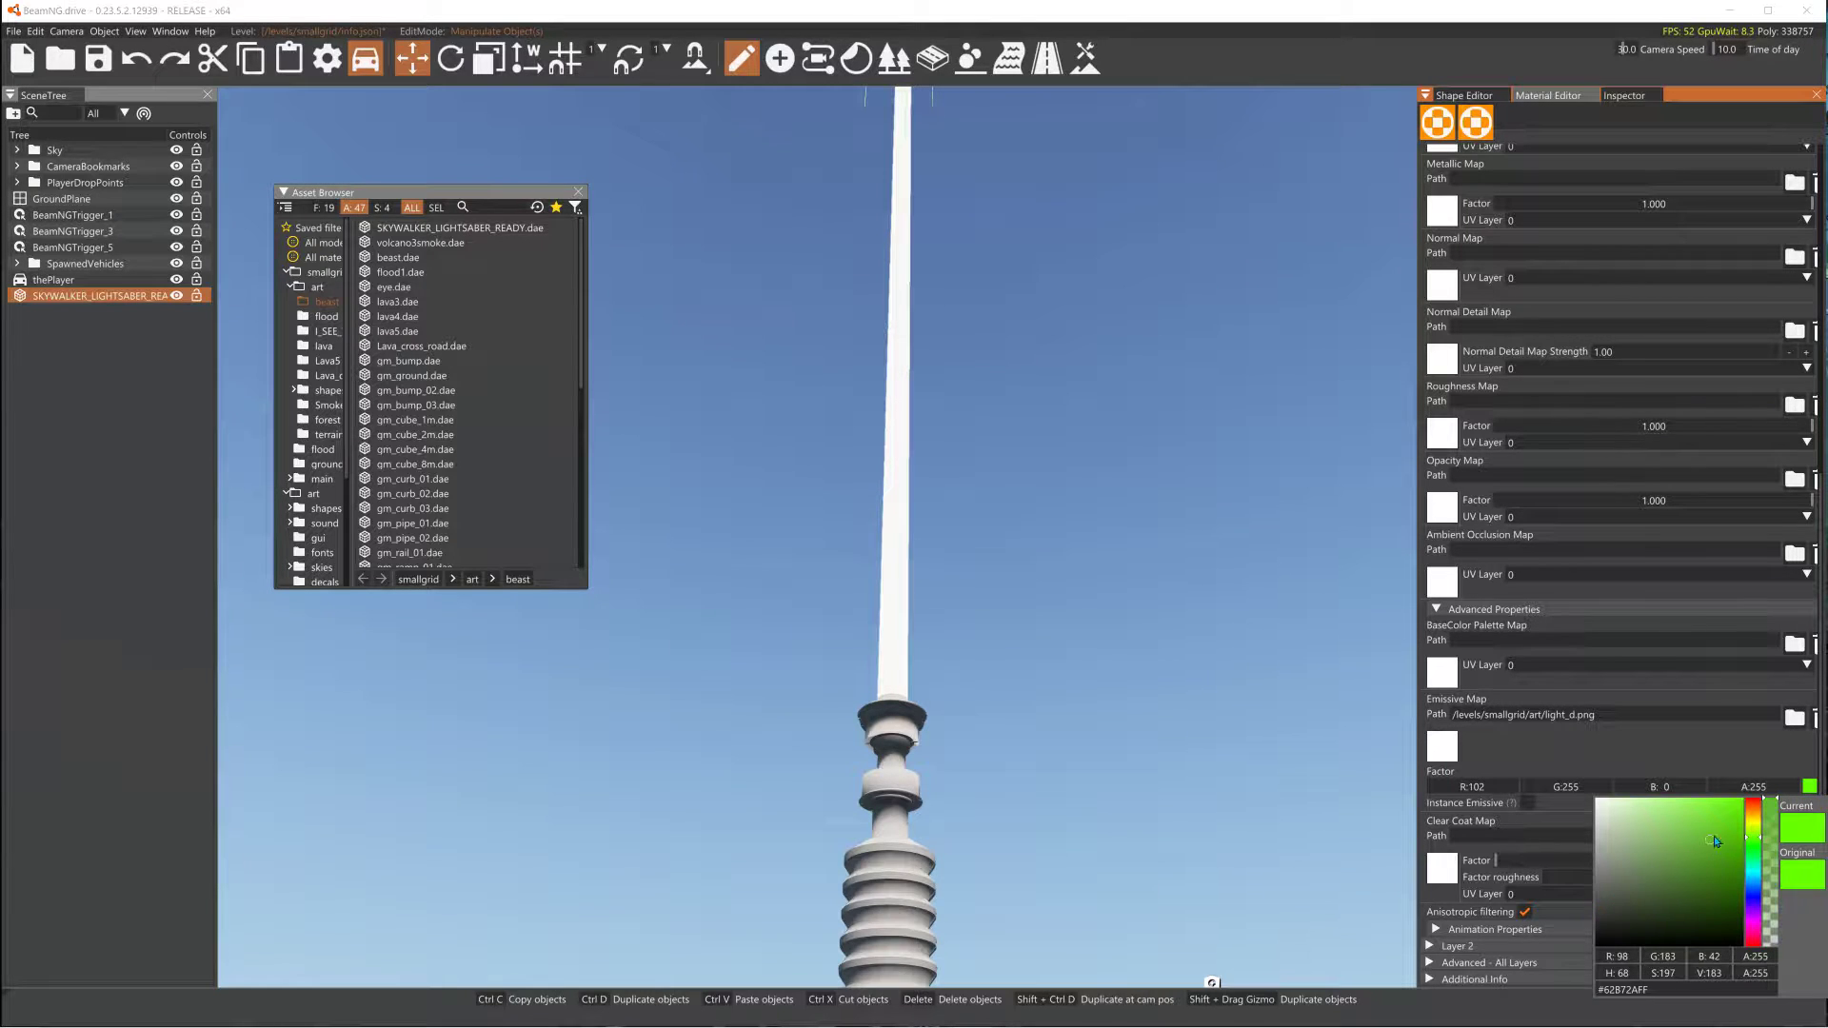
left_click(1760, 904)
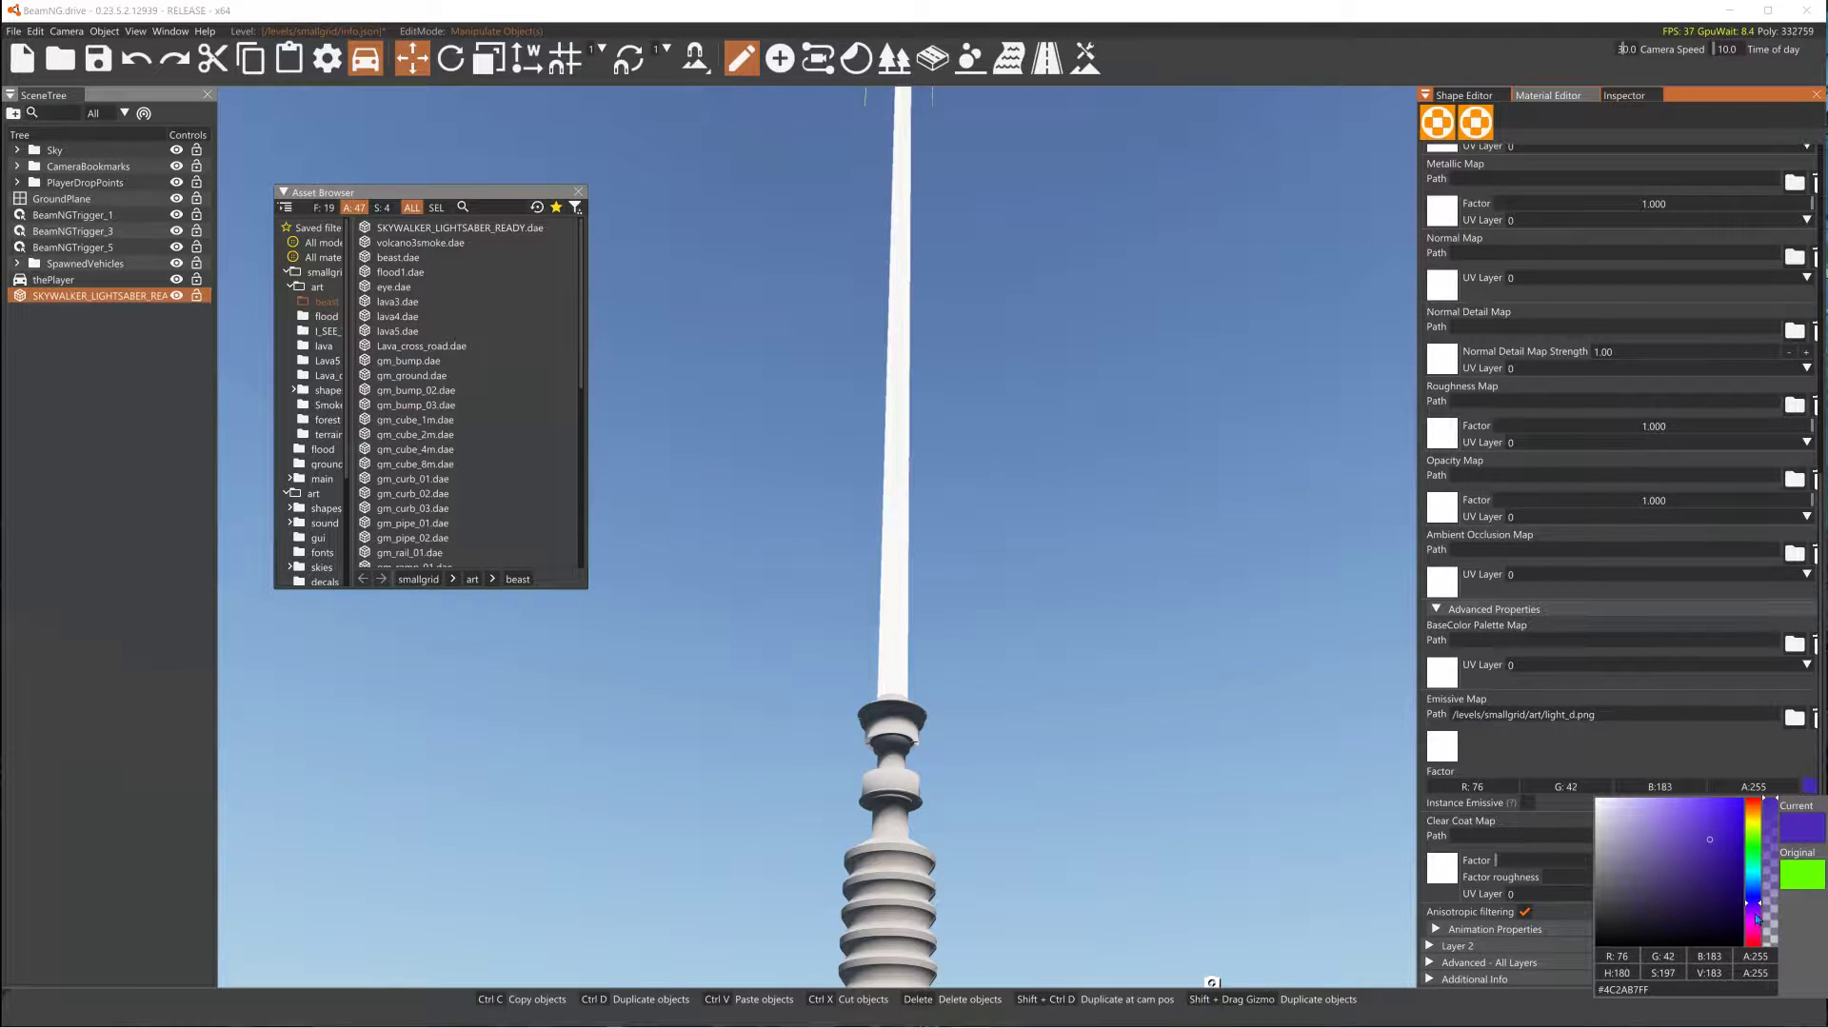
left_click(1735, 811)
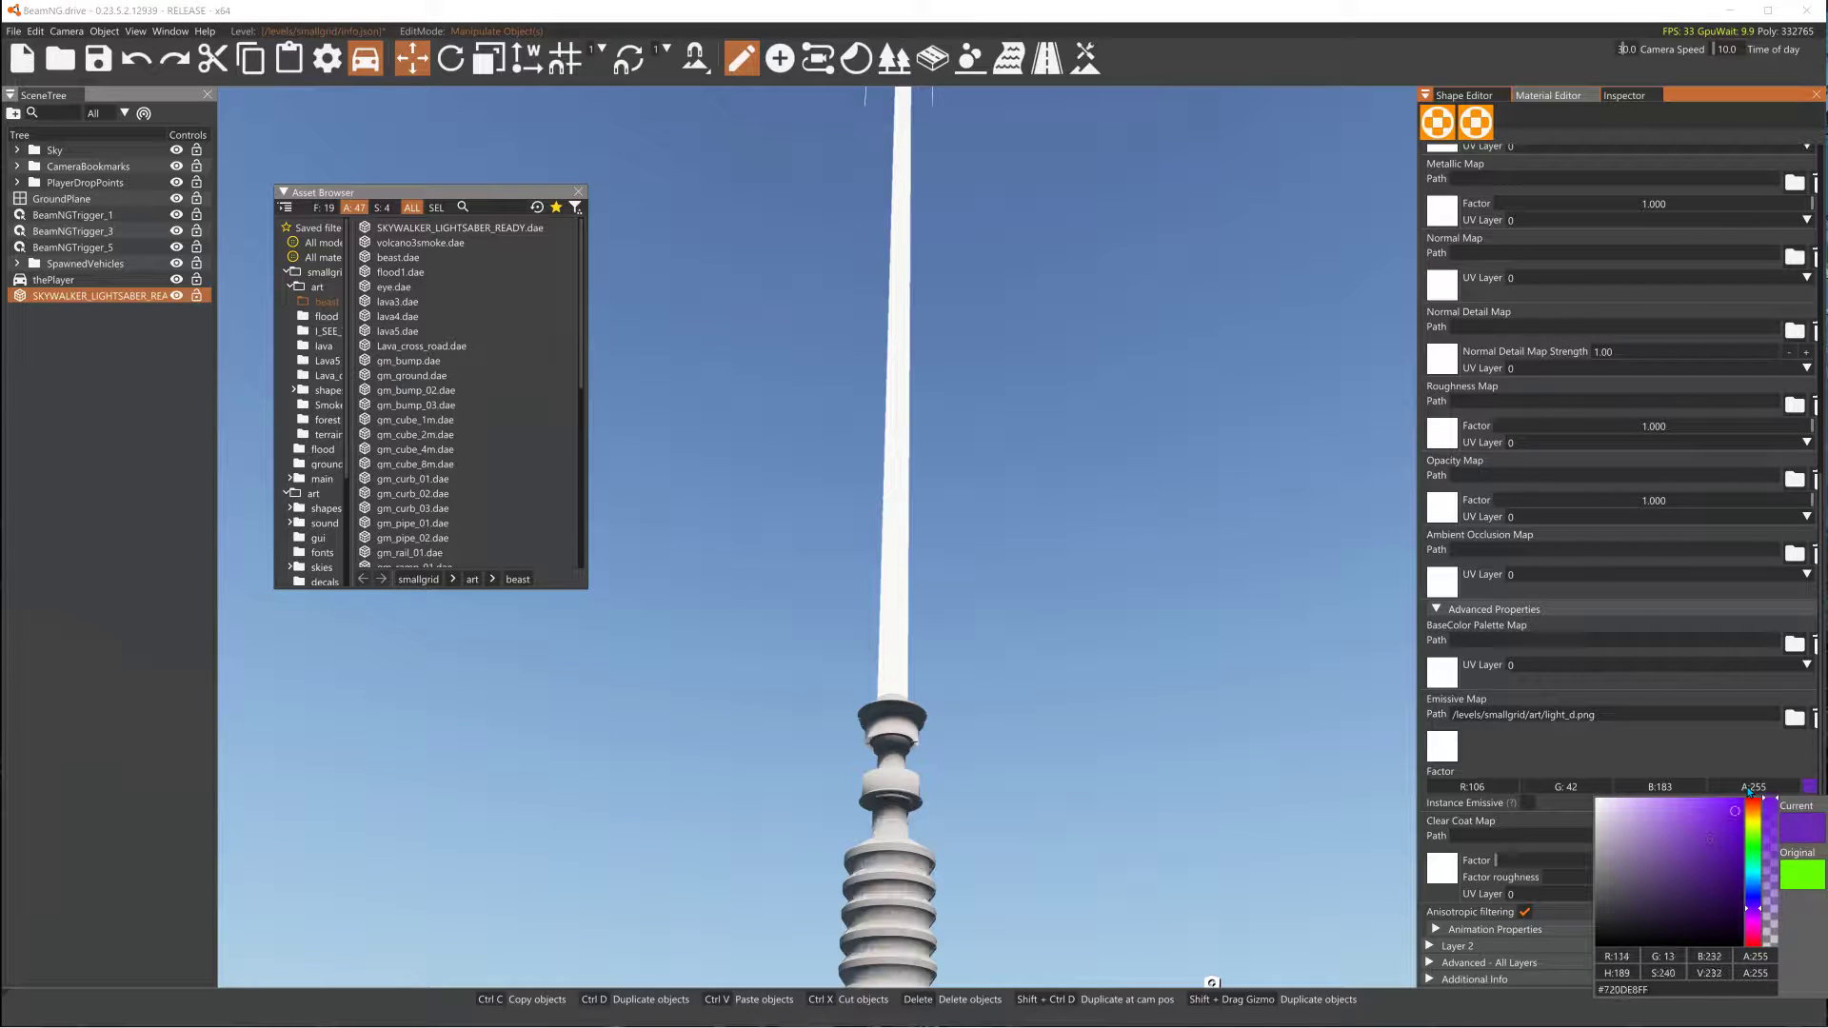
left_click(1743, 798)
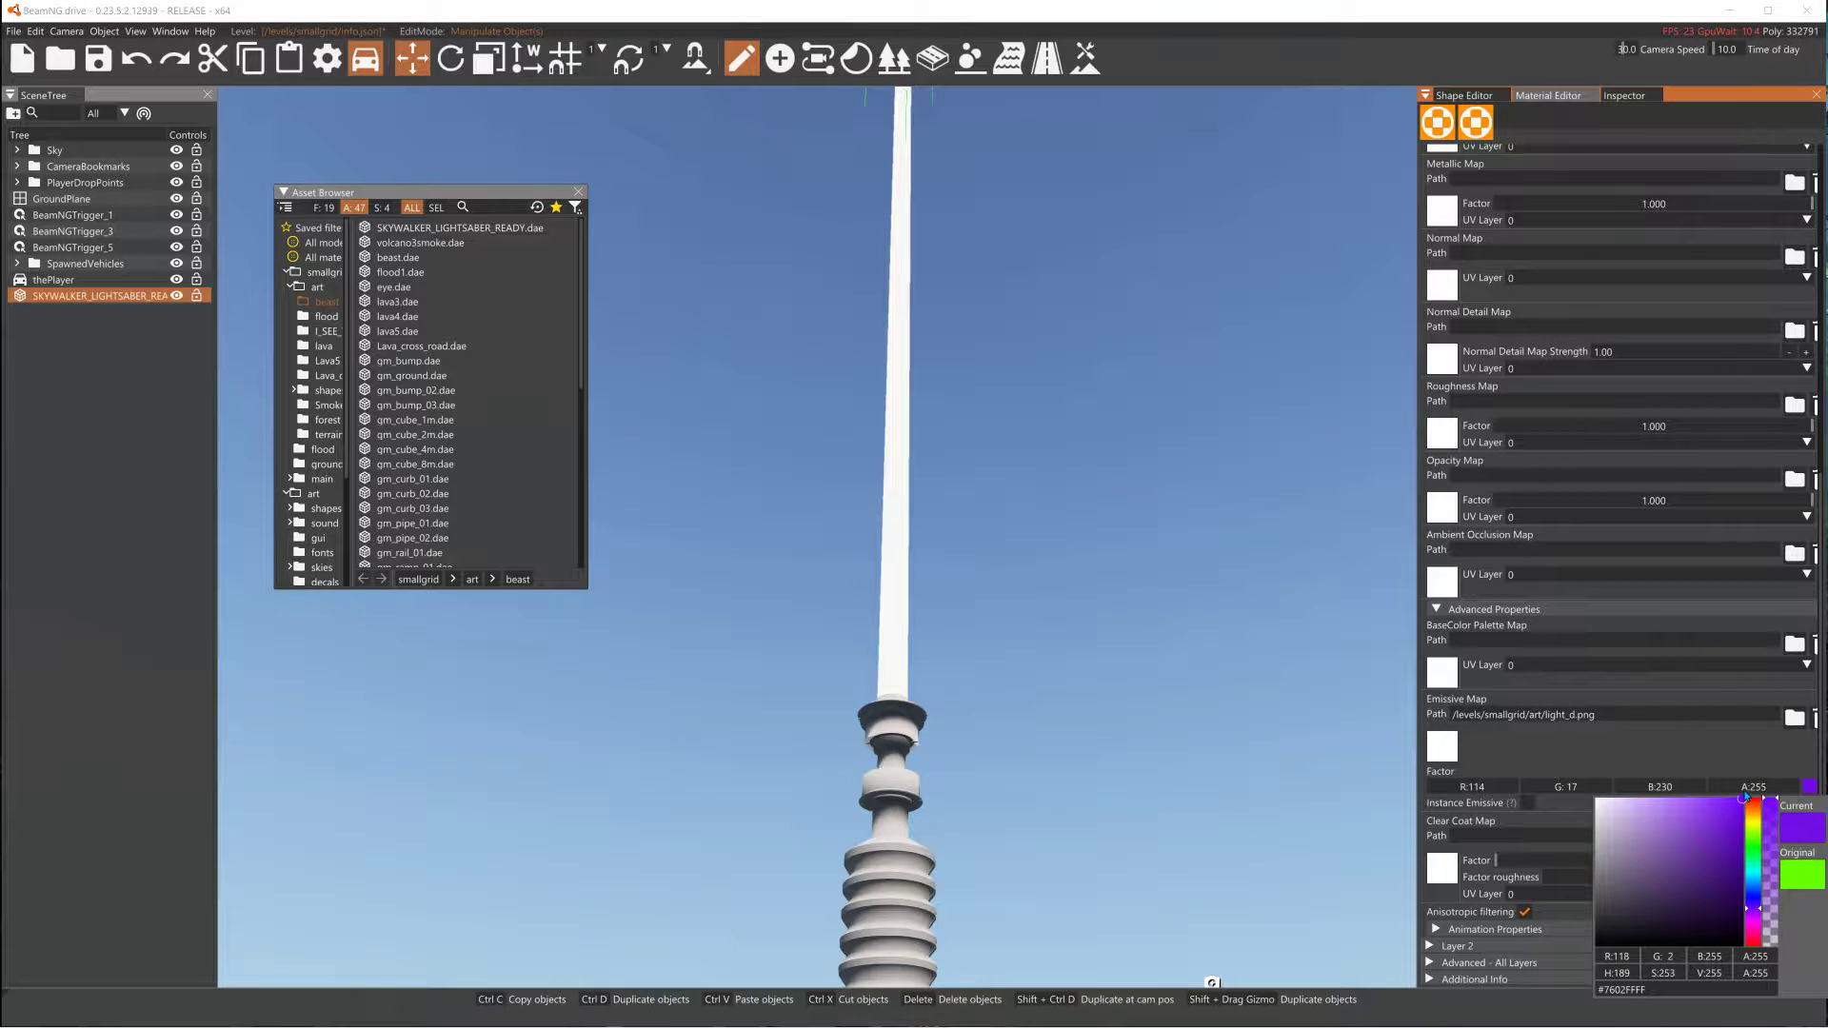
Step: Remove the second layer from the ls material
scroll(1609, 392, "up", 5)
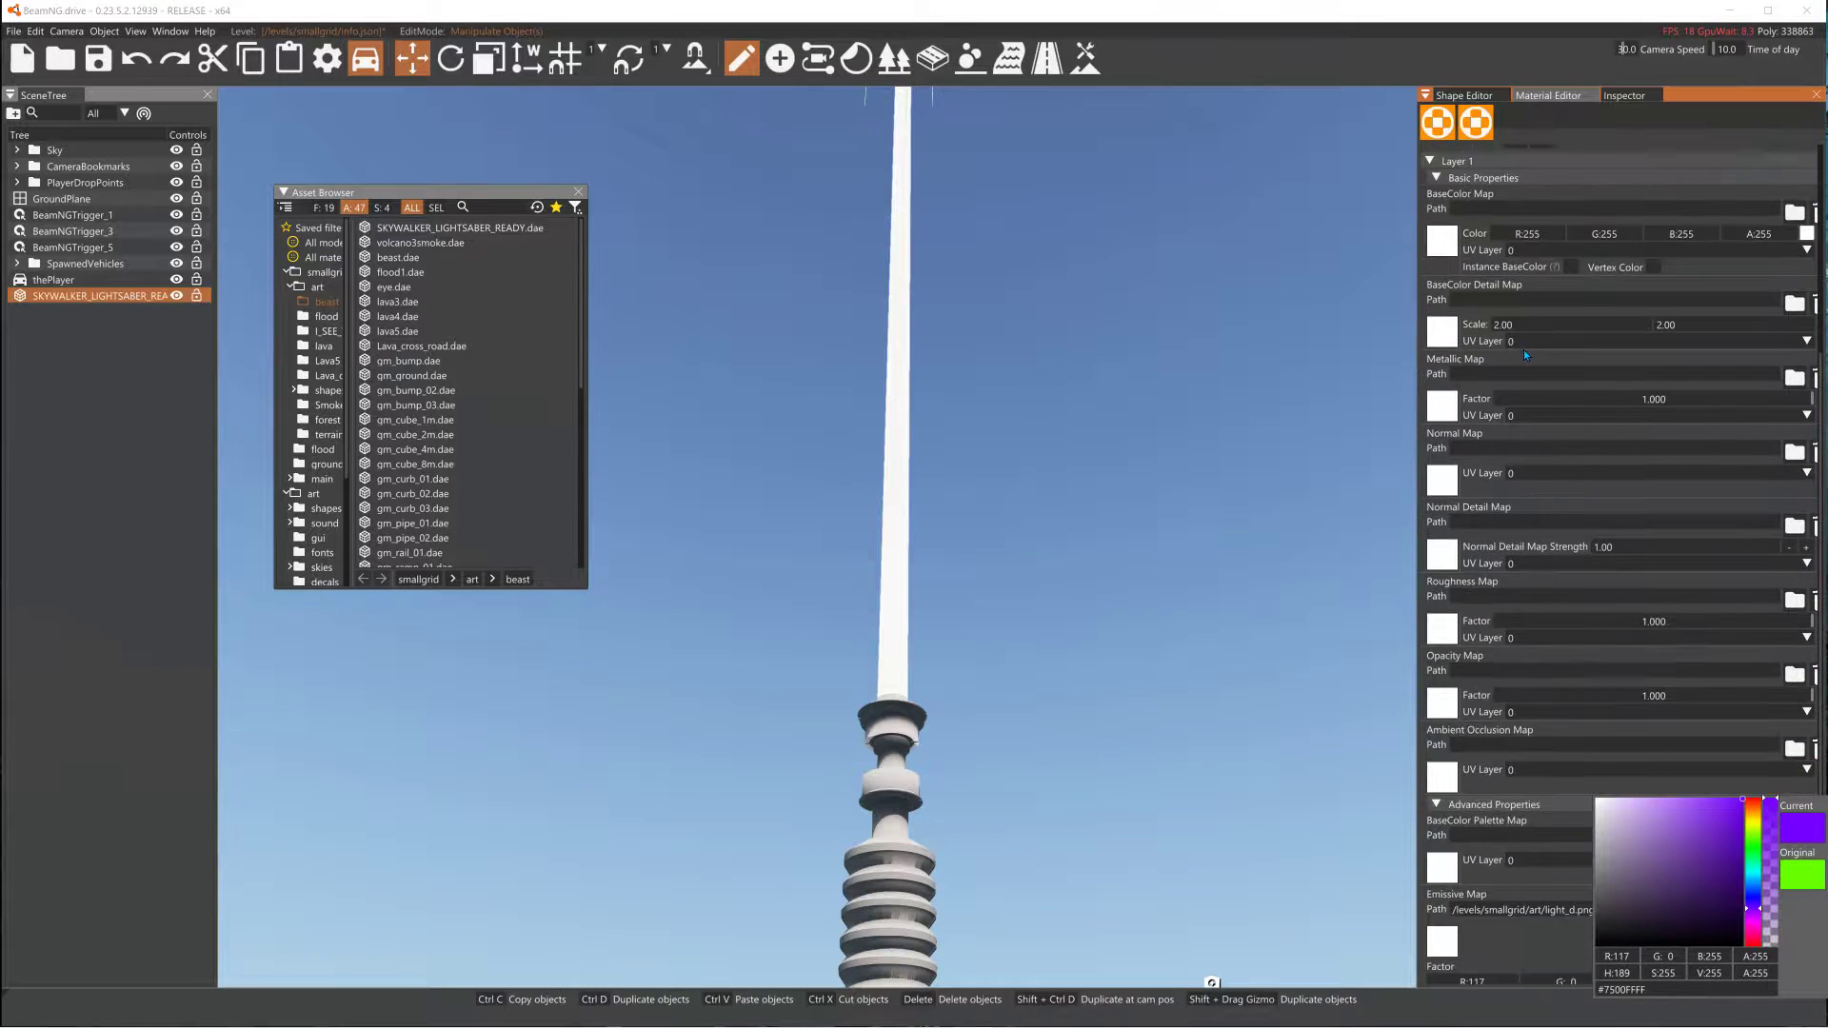
scroll(1523, 350, "up", 4)
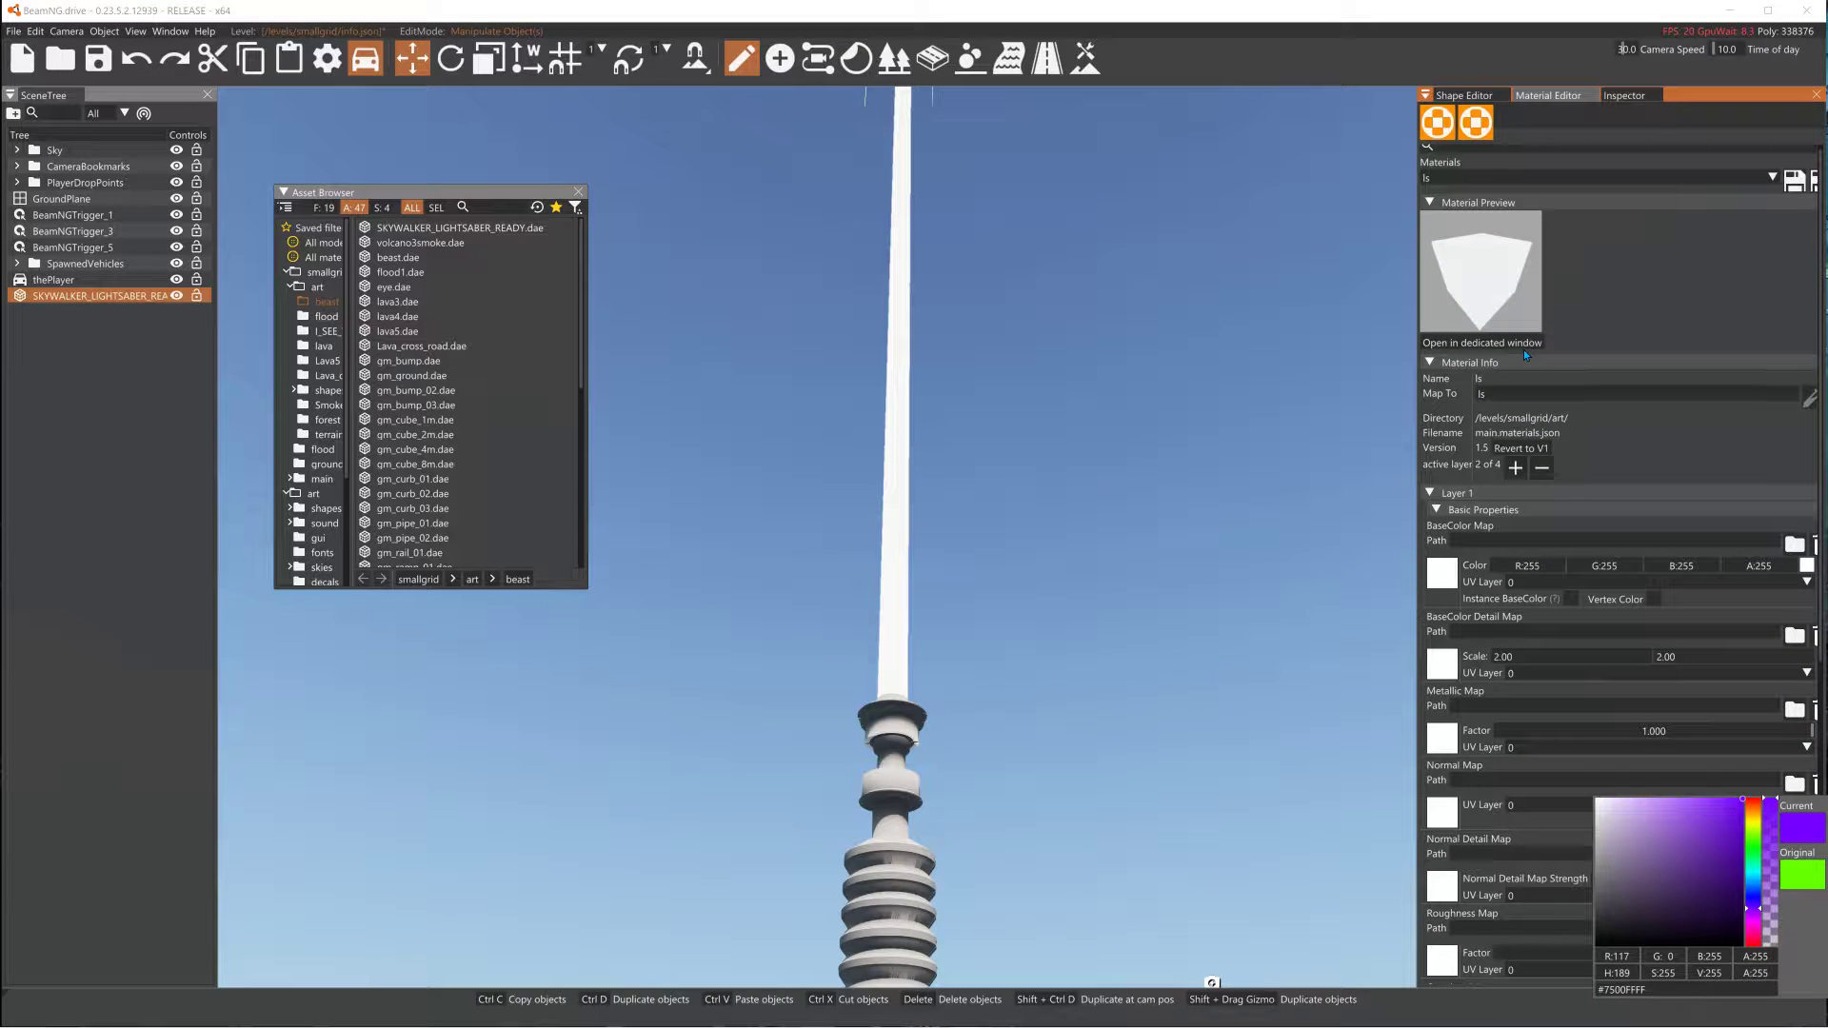
left_click(1549, 474)
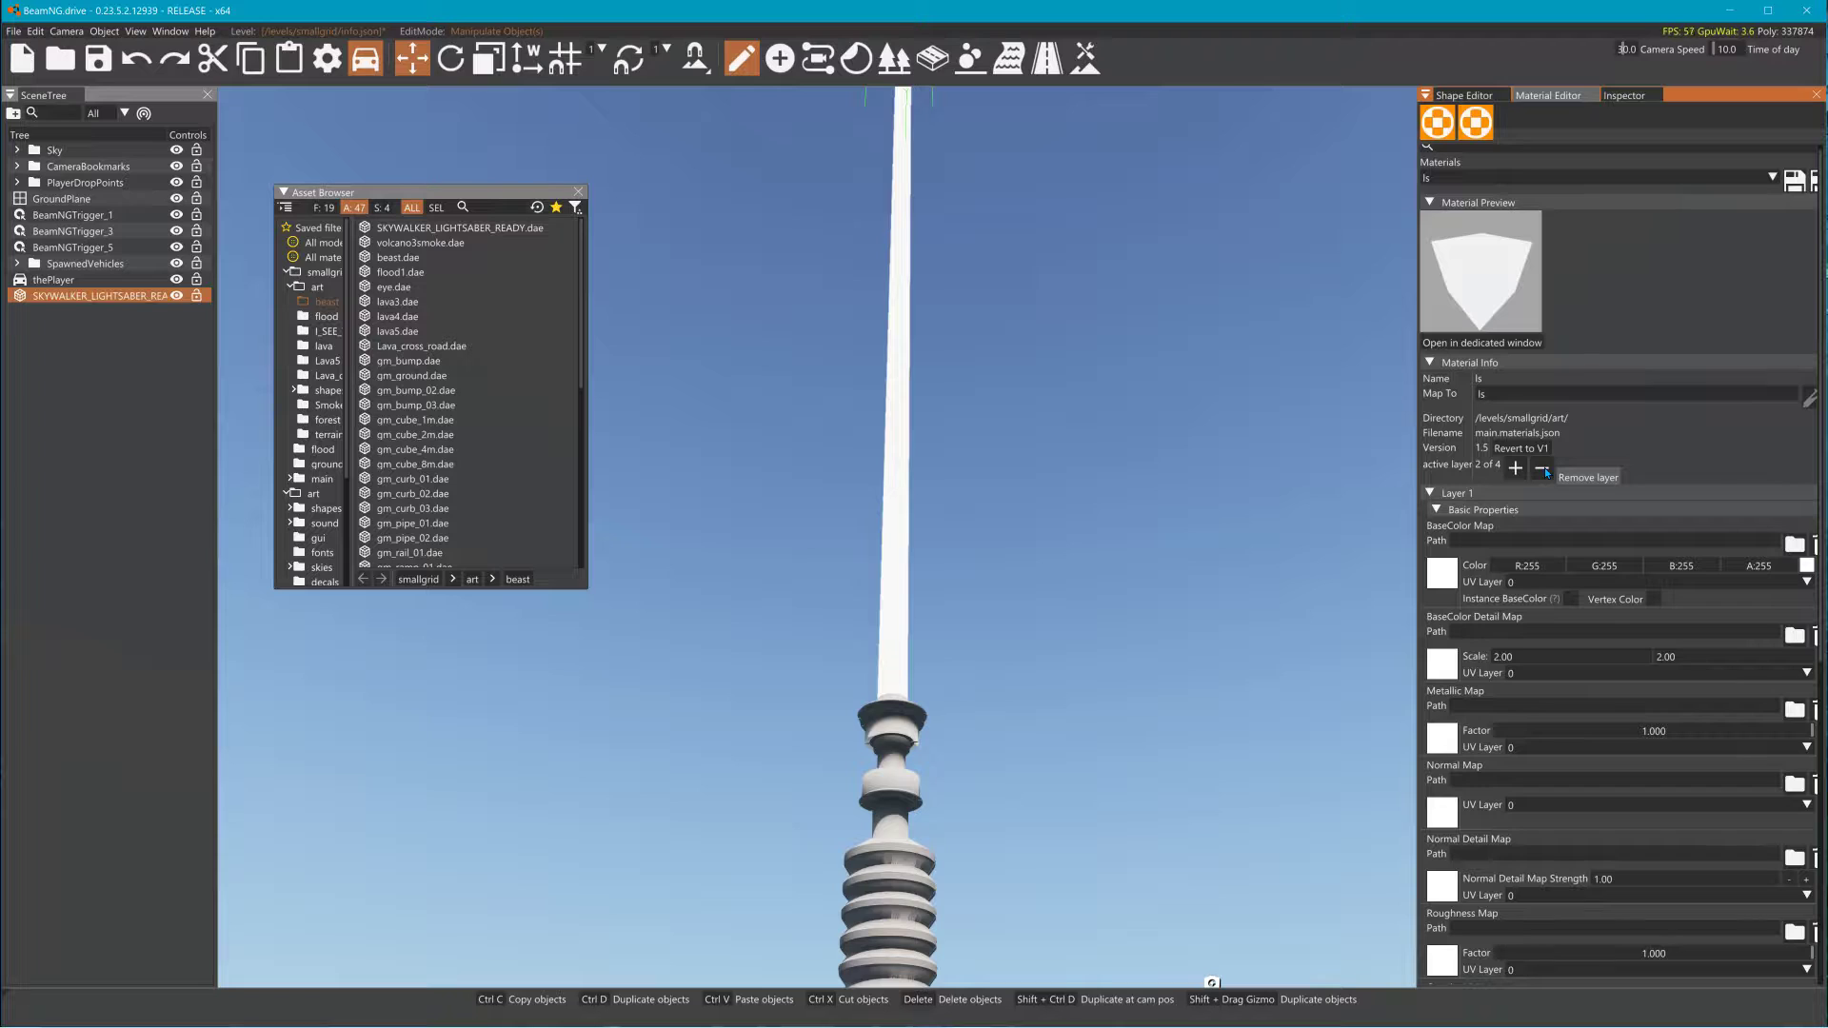
left_click(1544, 467)
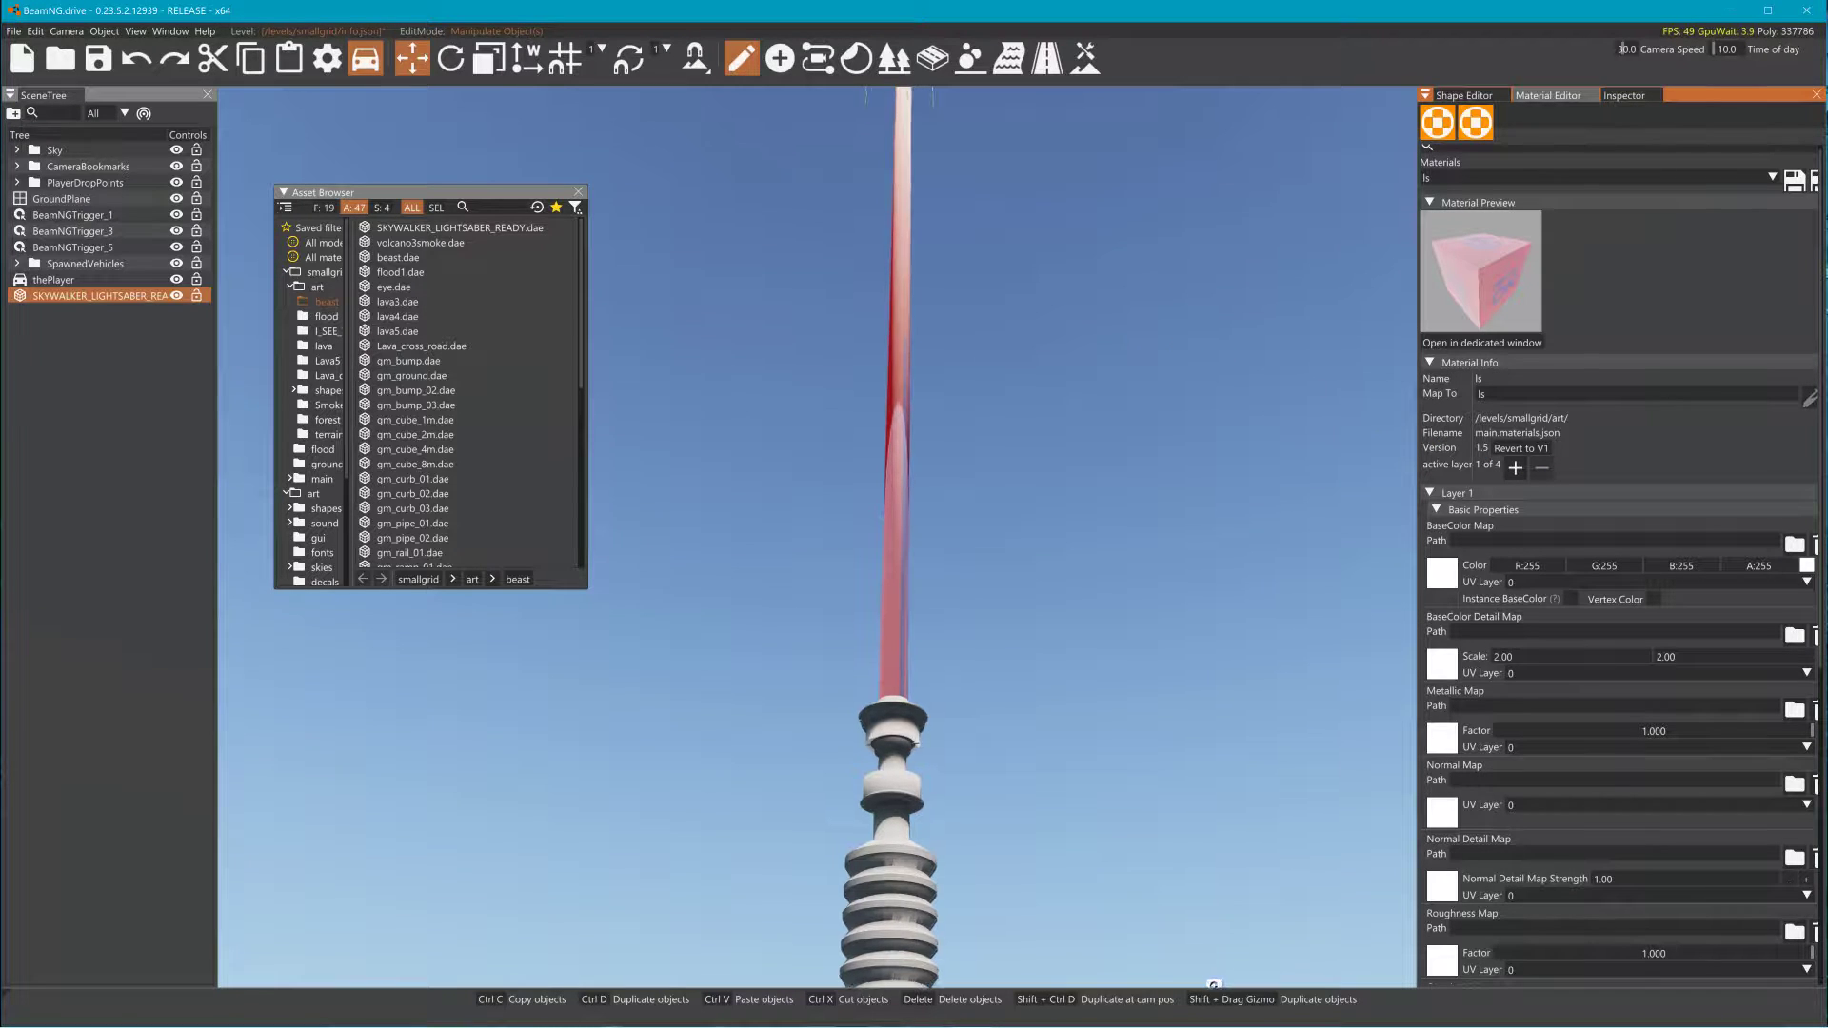
Step: Clear the light_d.png texture from Layer 1's emissive map and set the emissive factor to black, #000000
mouse_move(1185, 337)
right_mouse_down()
mouse_move(1171, 246)
mouse_move(1190, 371)
mouse_move(1176, 390)
mouse_move(1149, 338)
right_mouse_up()
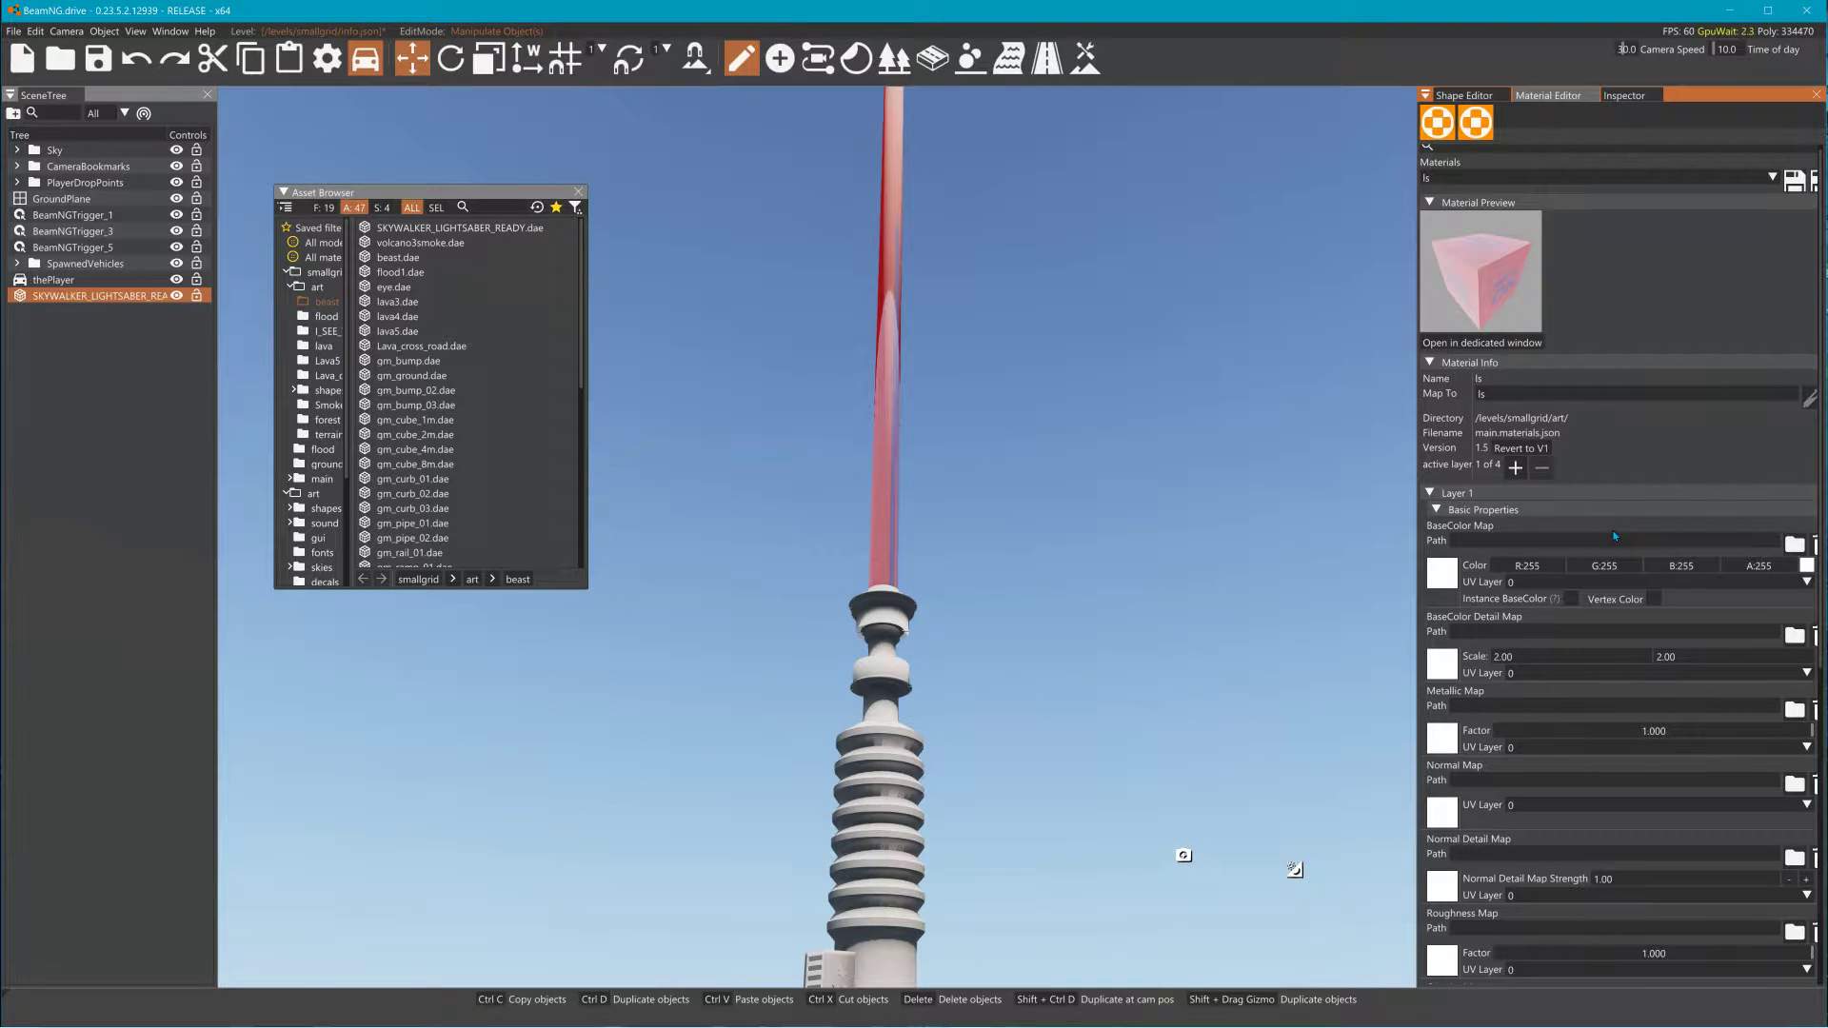
scroll(1615, 760, "down", 5)
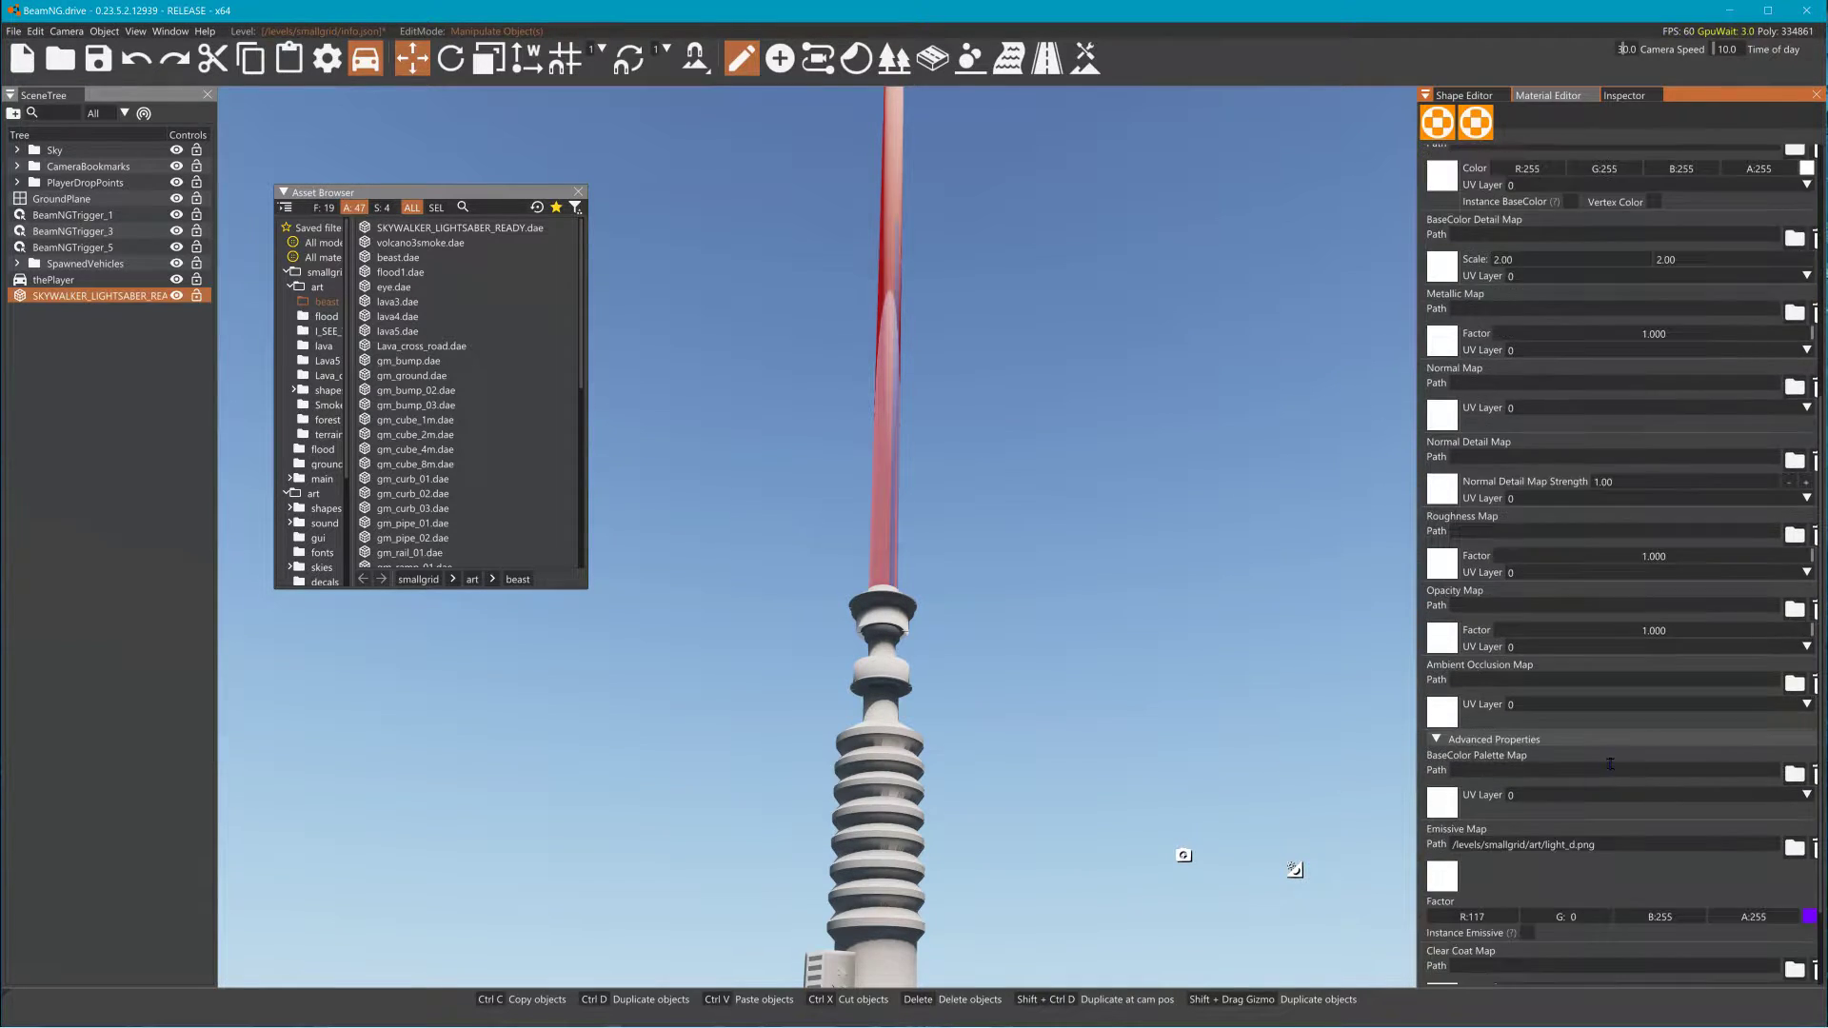
scroll(1662, 805, "down", 1)
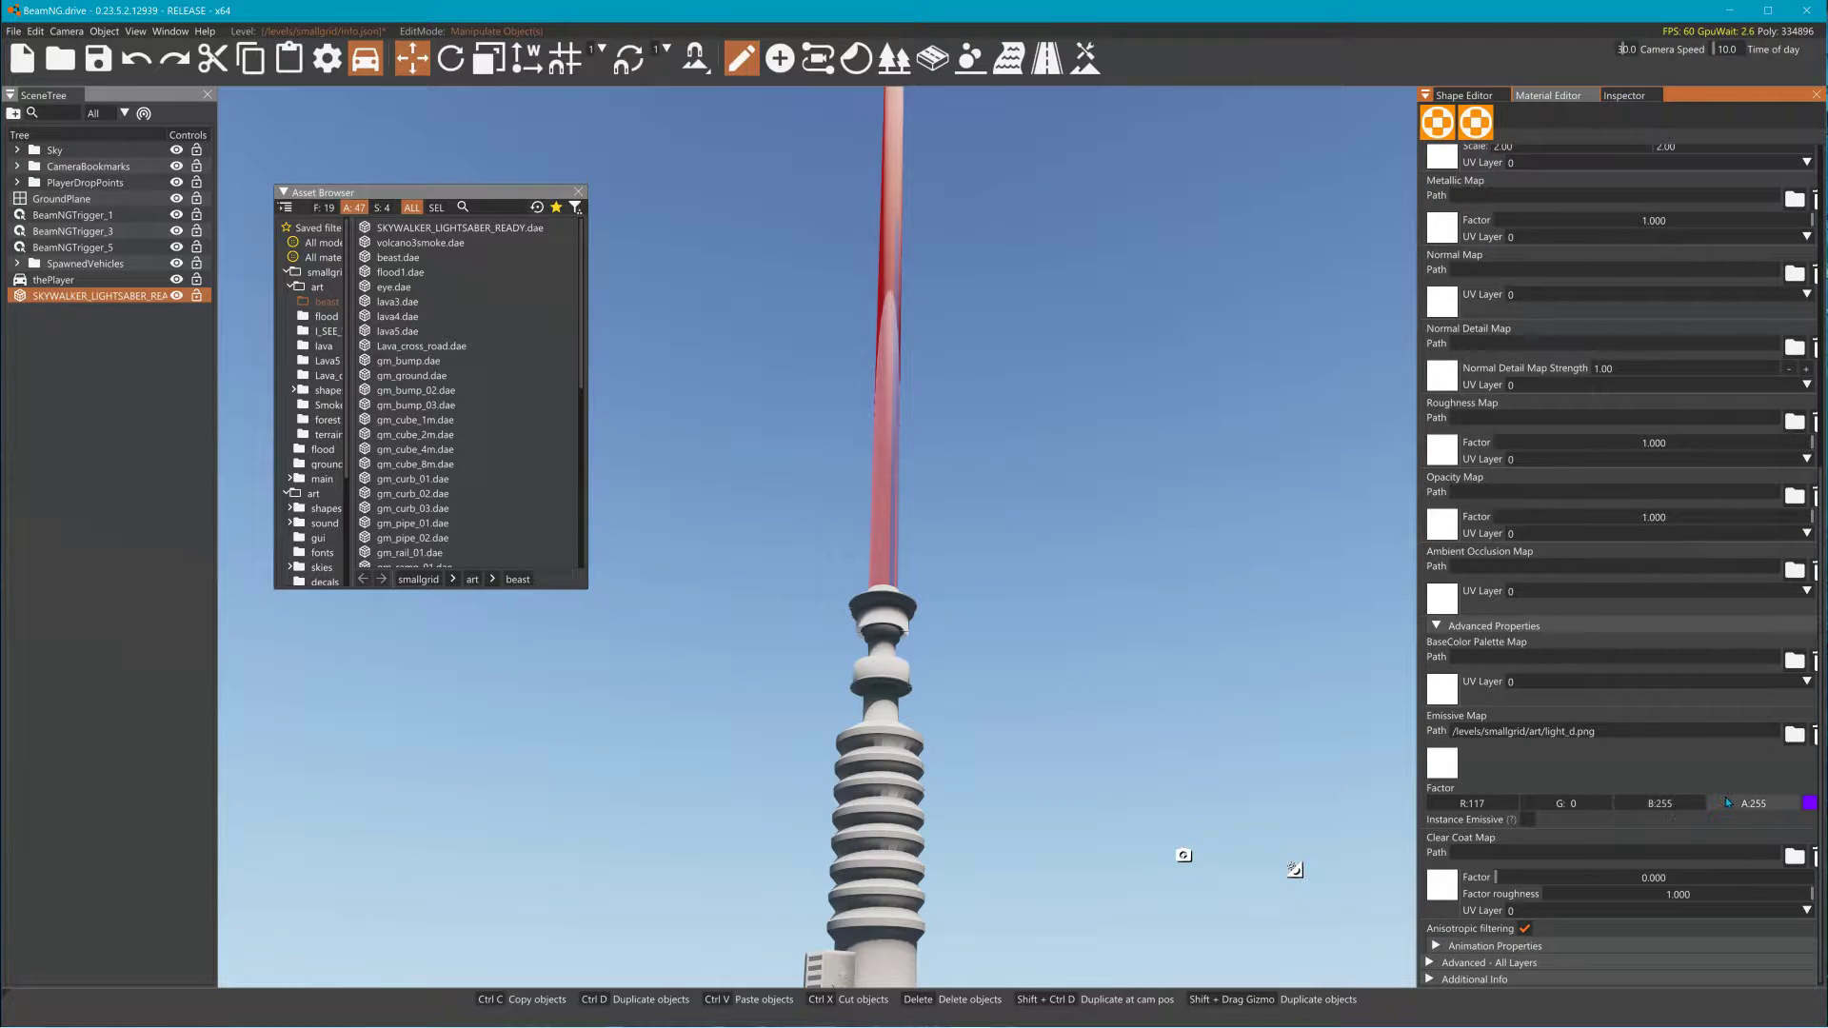
left_click(1815, 733)
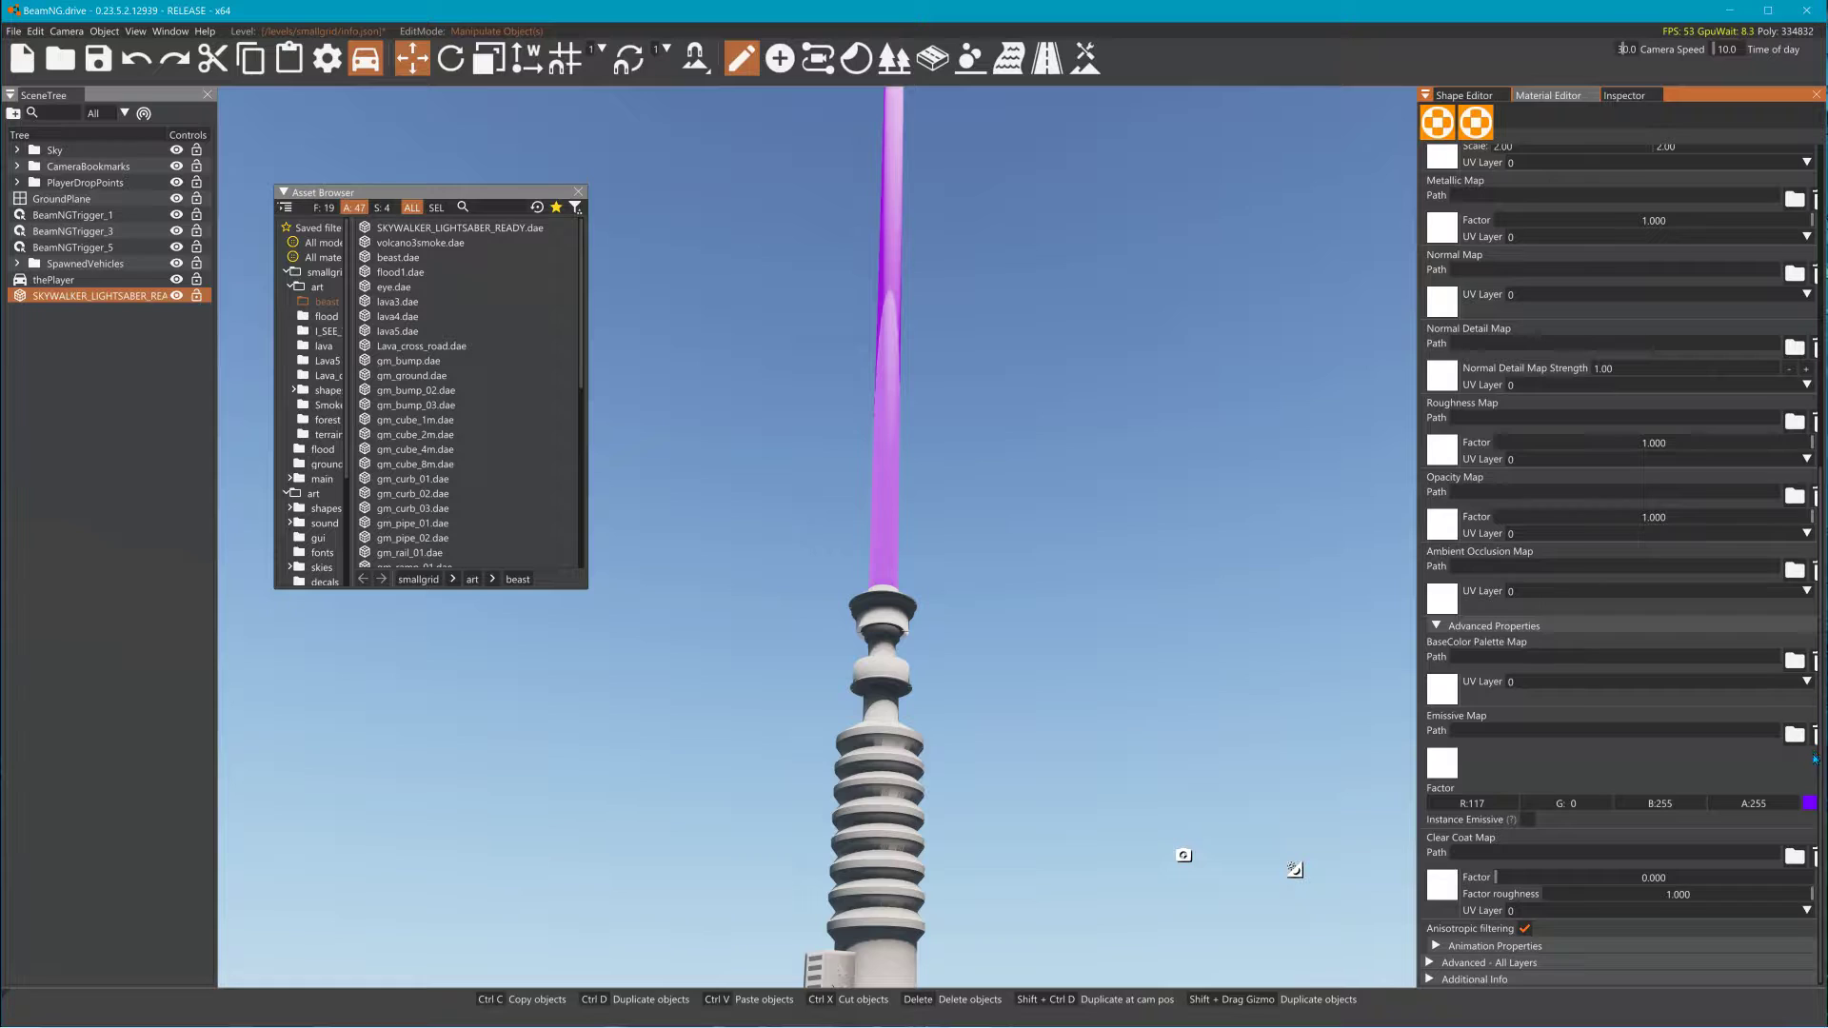
left_click(1809, 803)
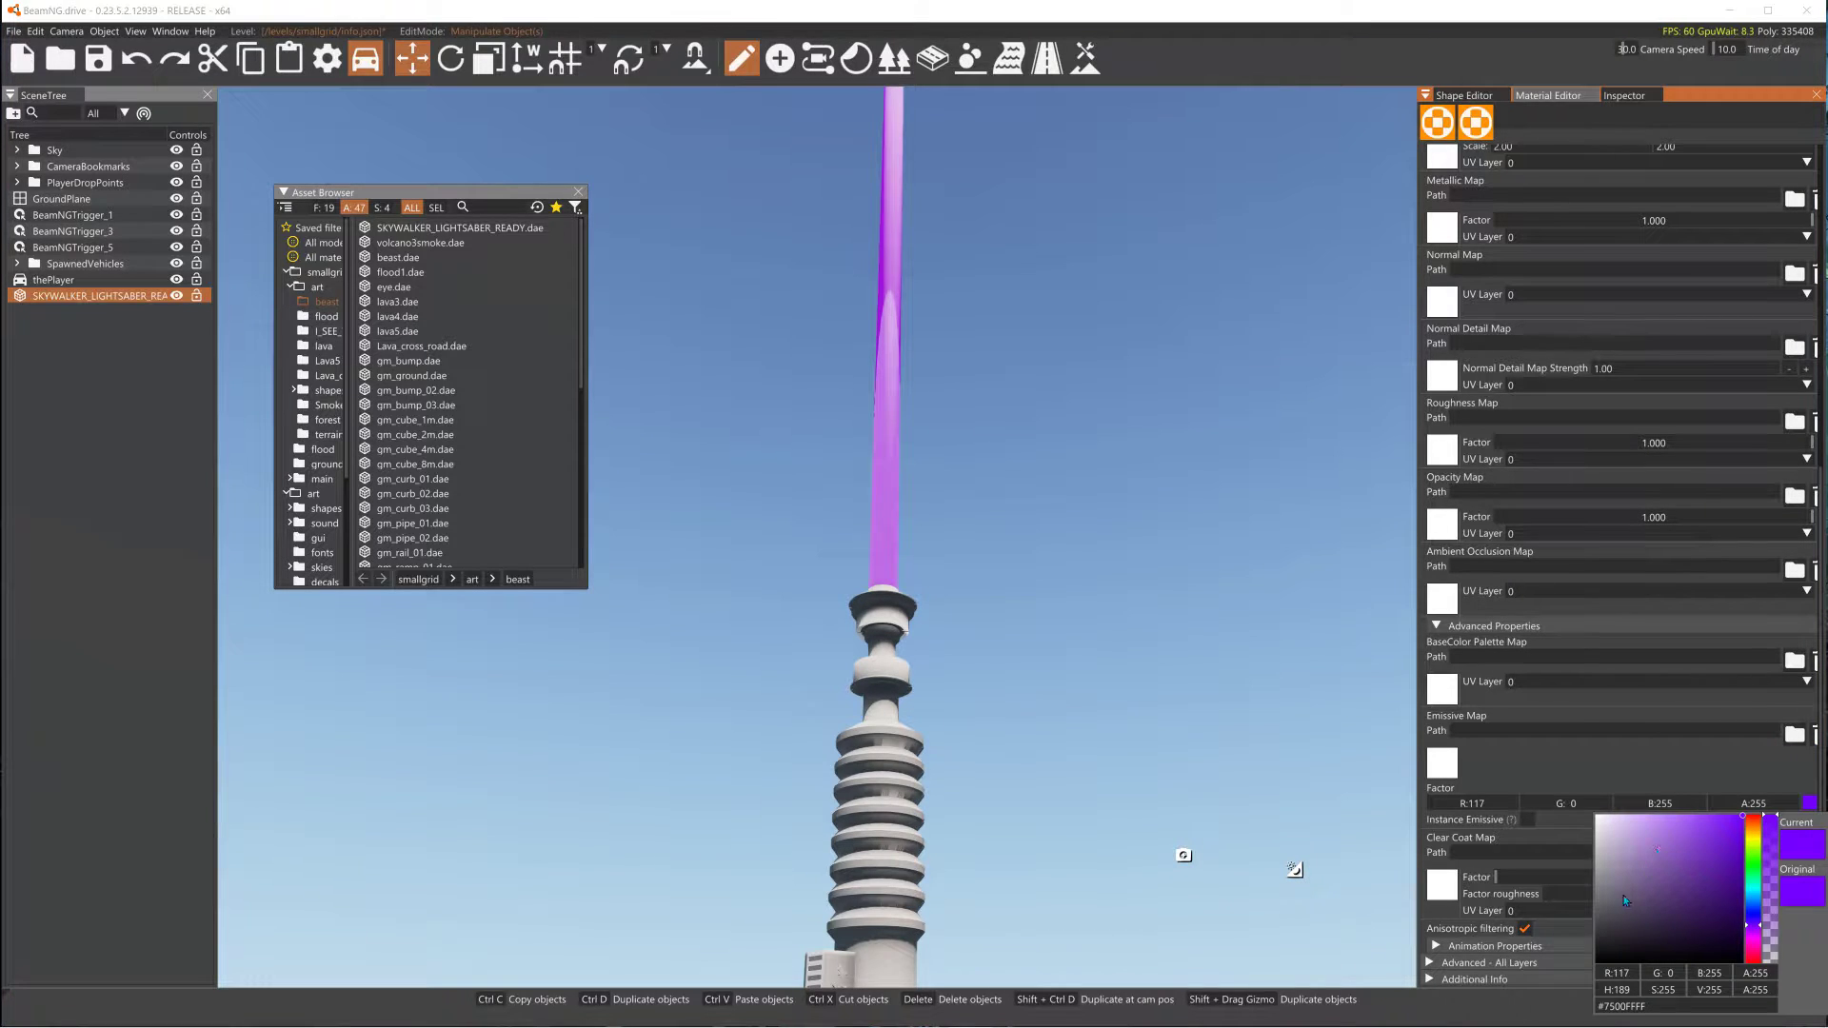
left_click_drag(1625, 901, 1530, 978)
Step: Revert the ls material to version 1 and switch to its Layer 1
scroll(1685, 635, "up", 5)
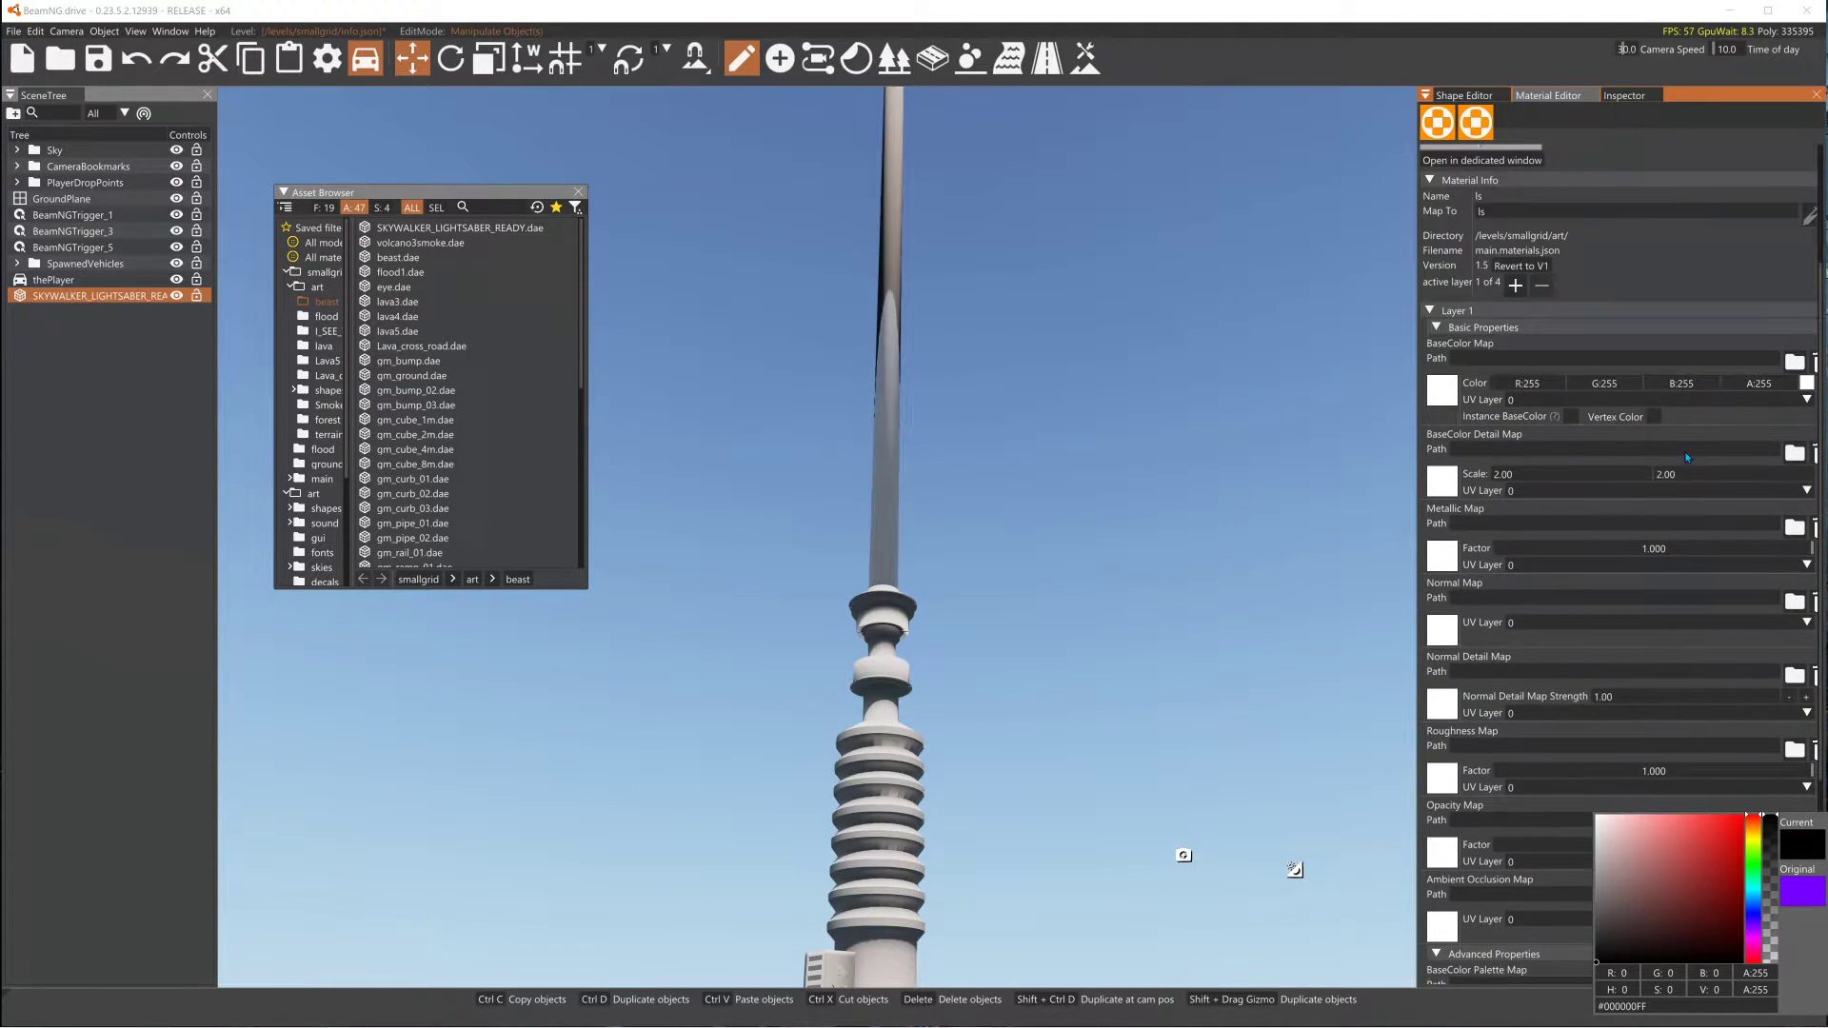
left_click(1540, 284)
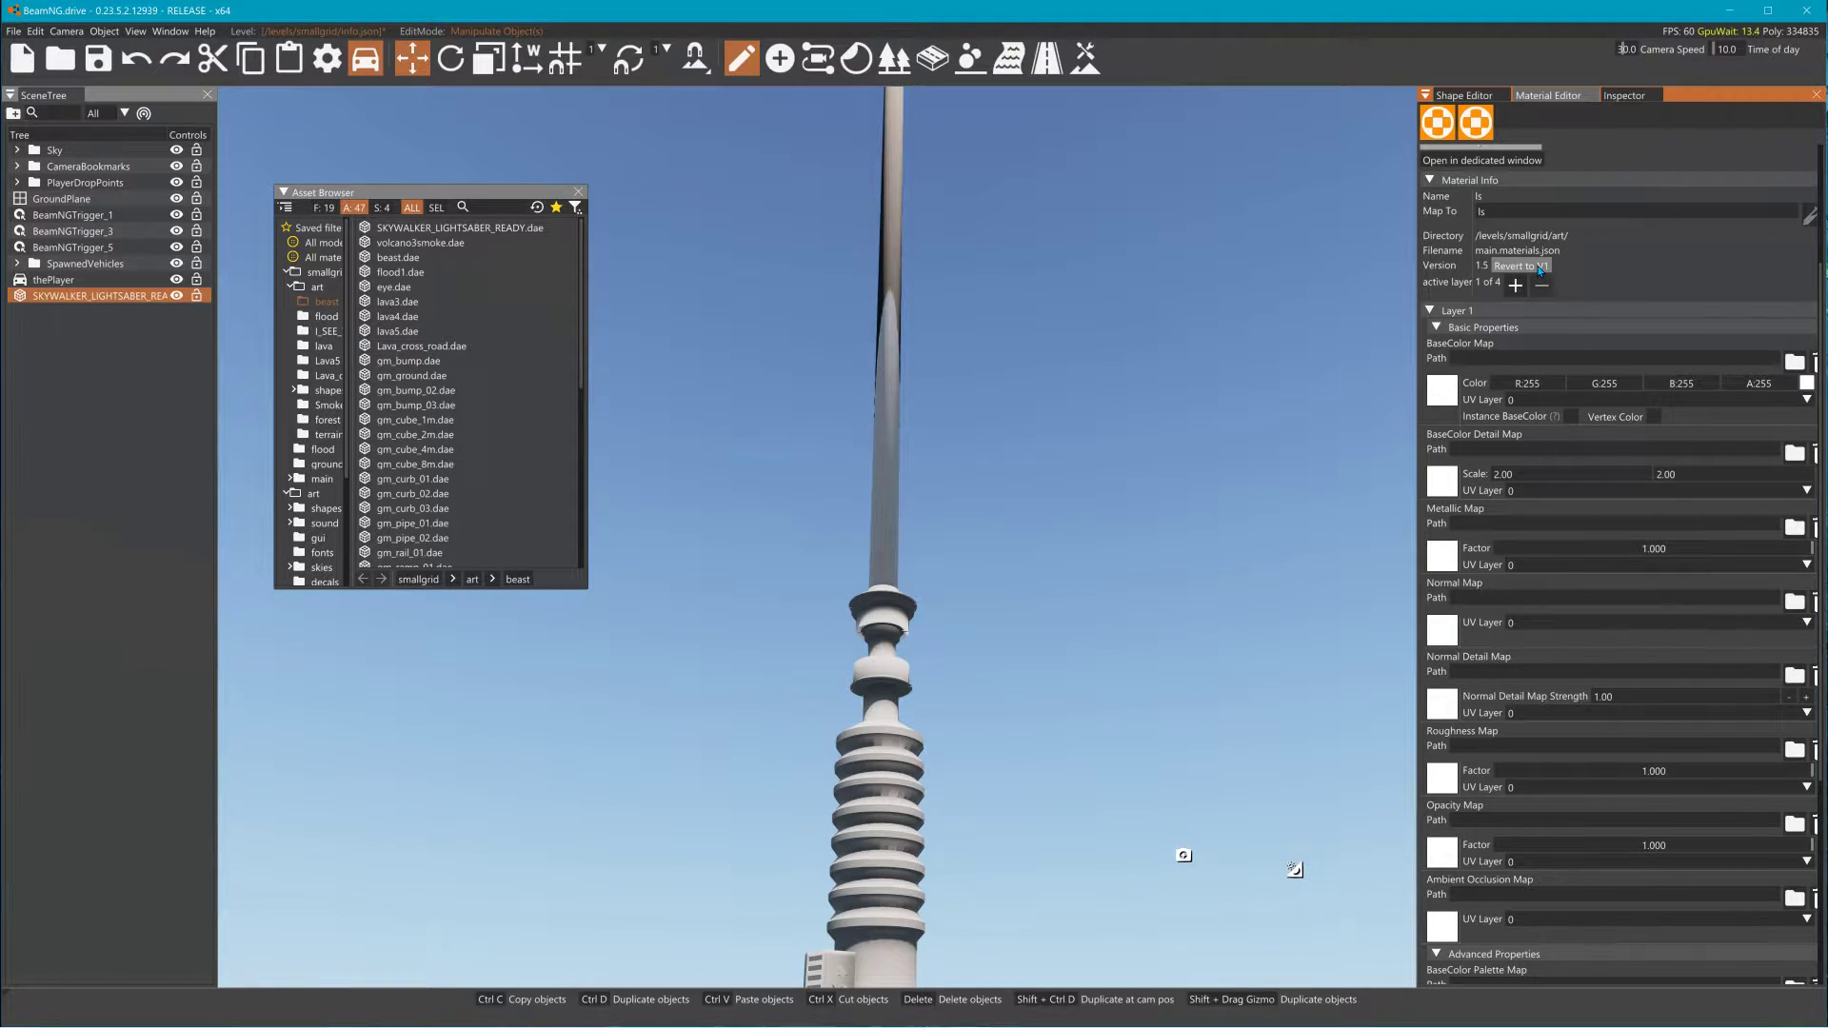
left_click(1538, 267)
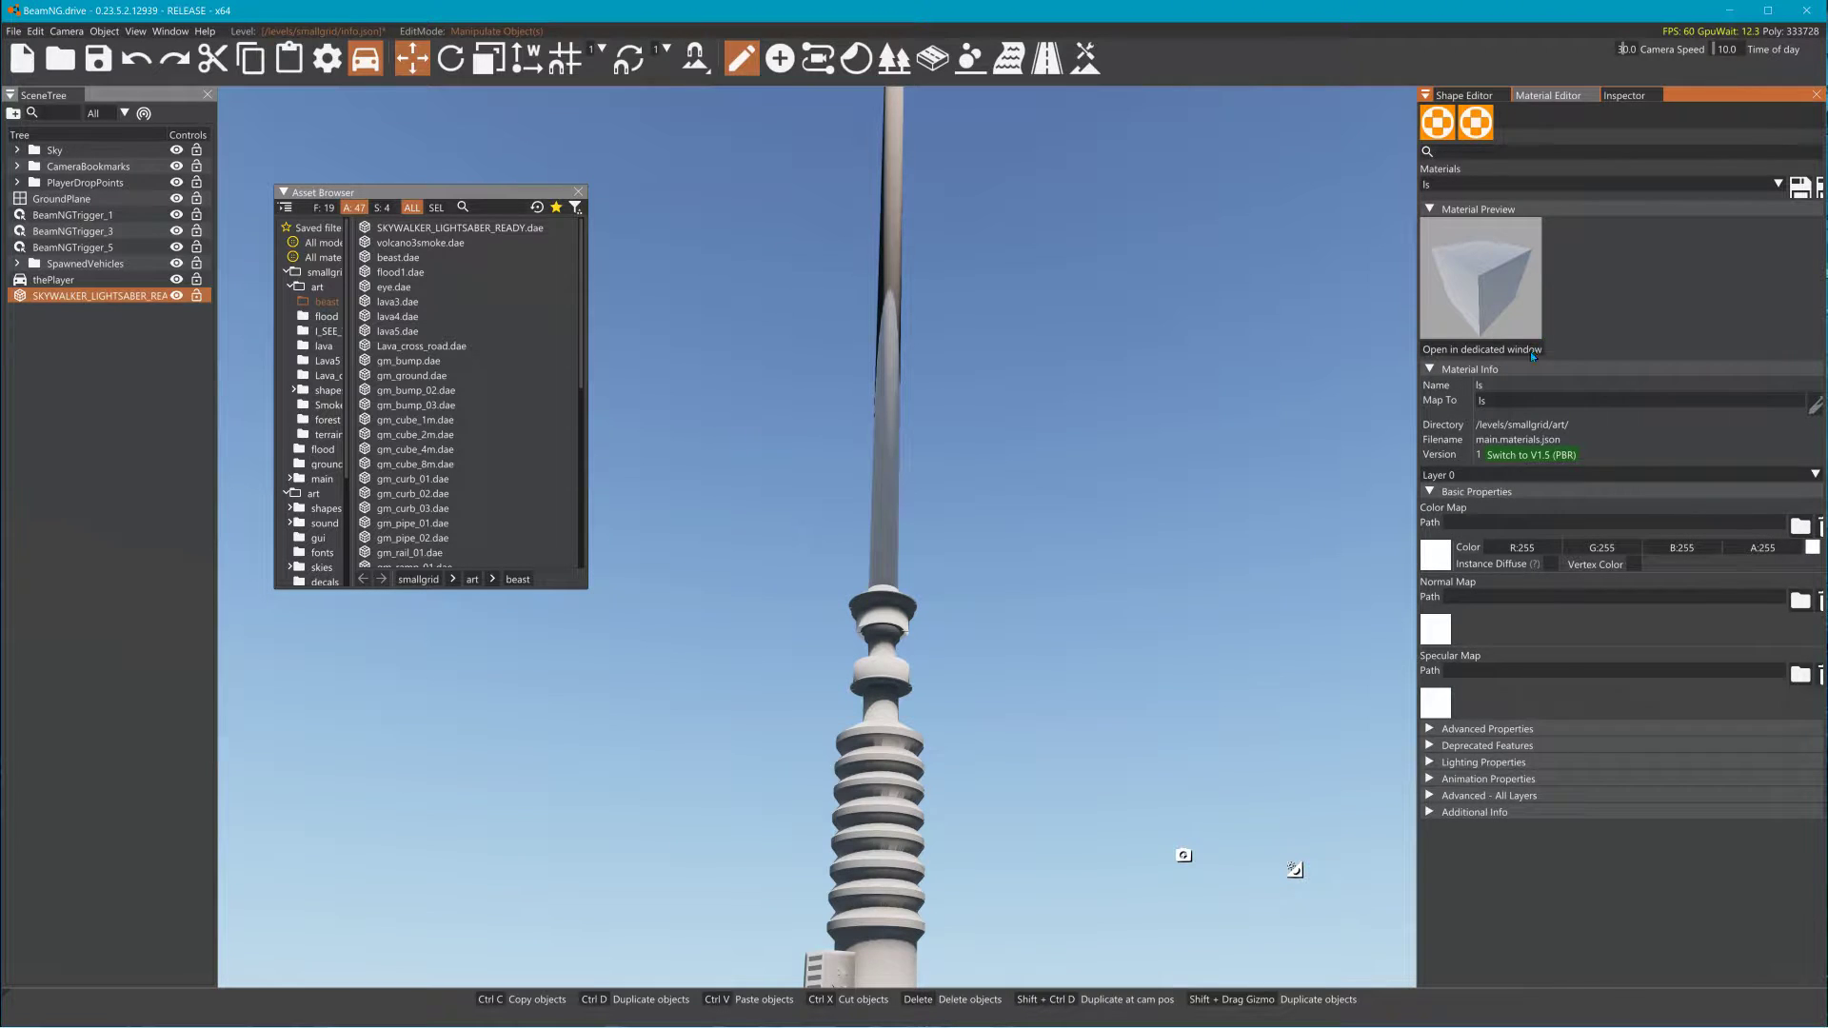
left_click(1534, 473)
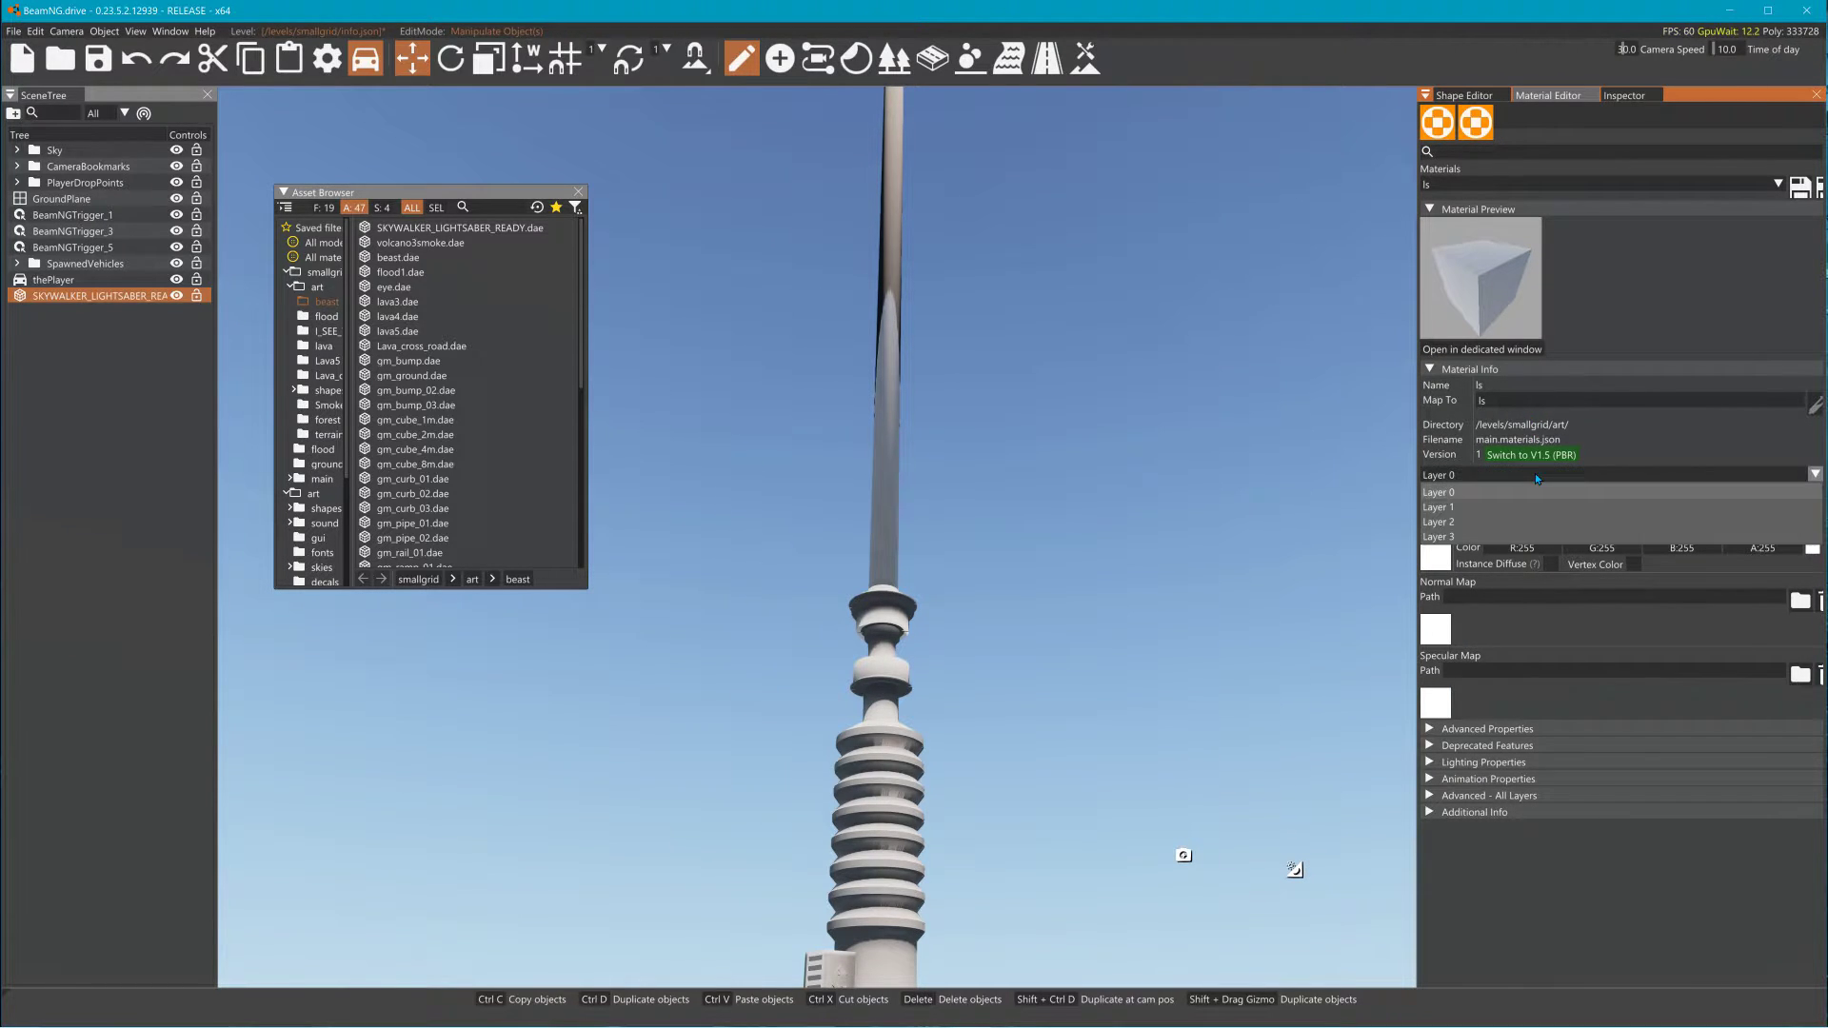
left_click(1499, 507)
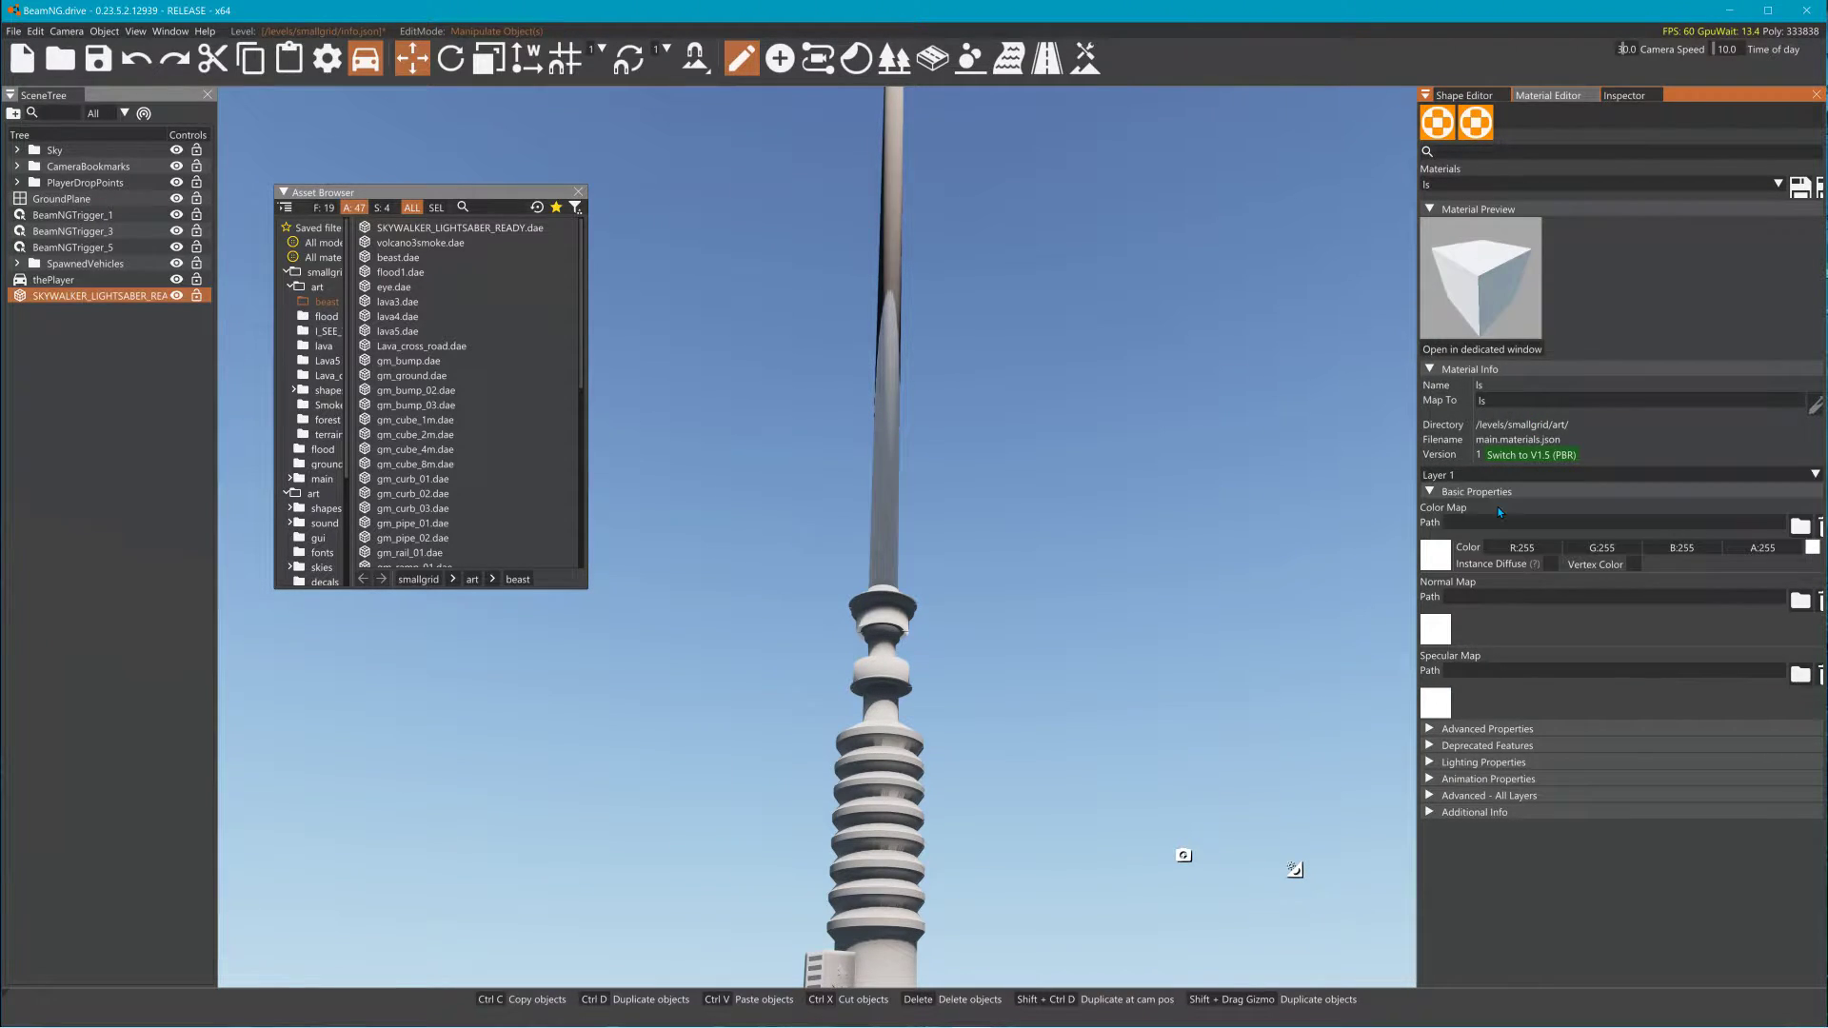
Step: Look through the version 1 material's all-layers, animation and advanced properties, down to the emissive map
left_click(1433, 787)
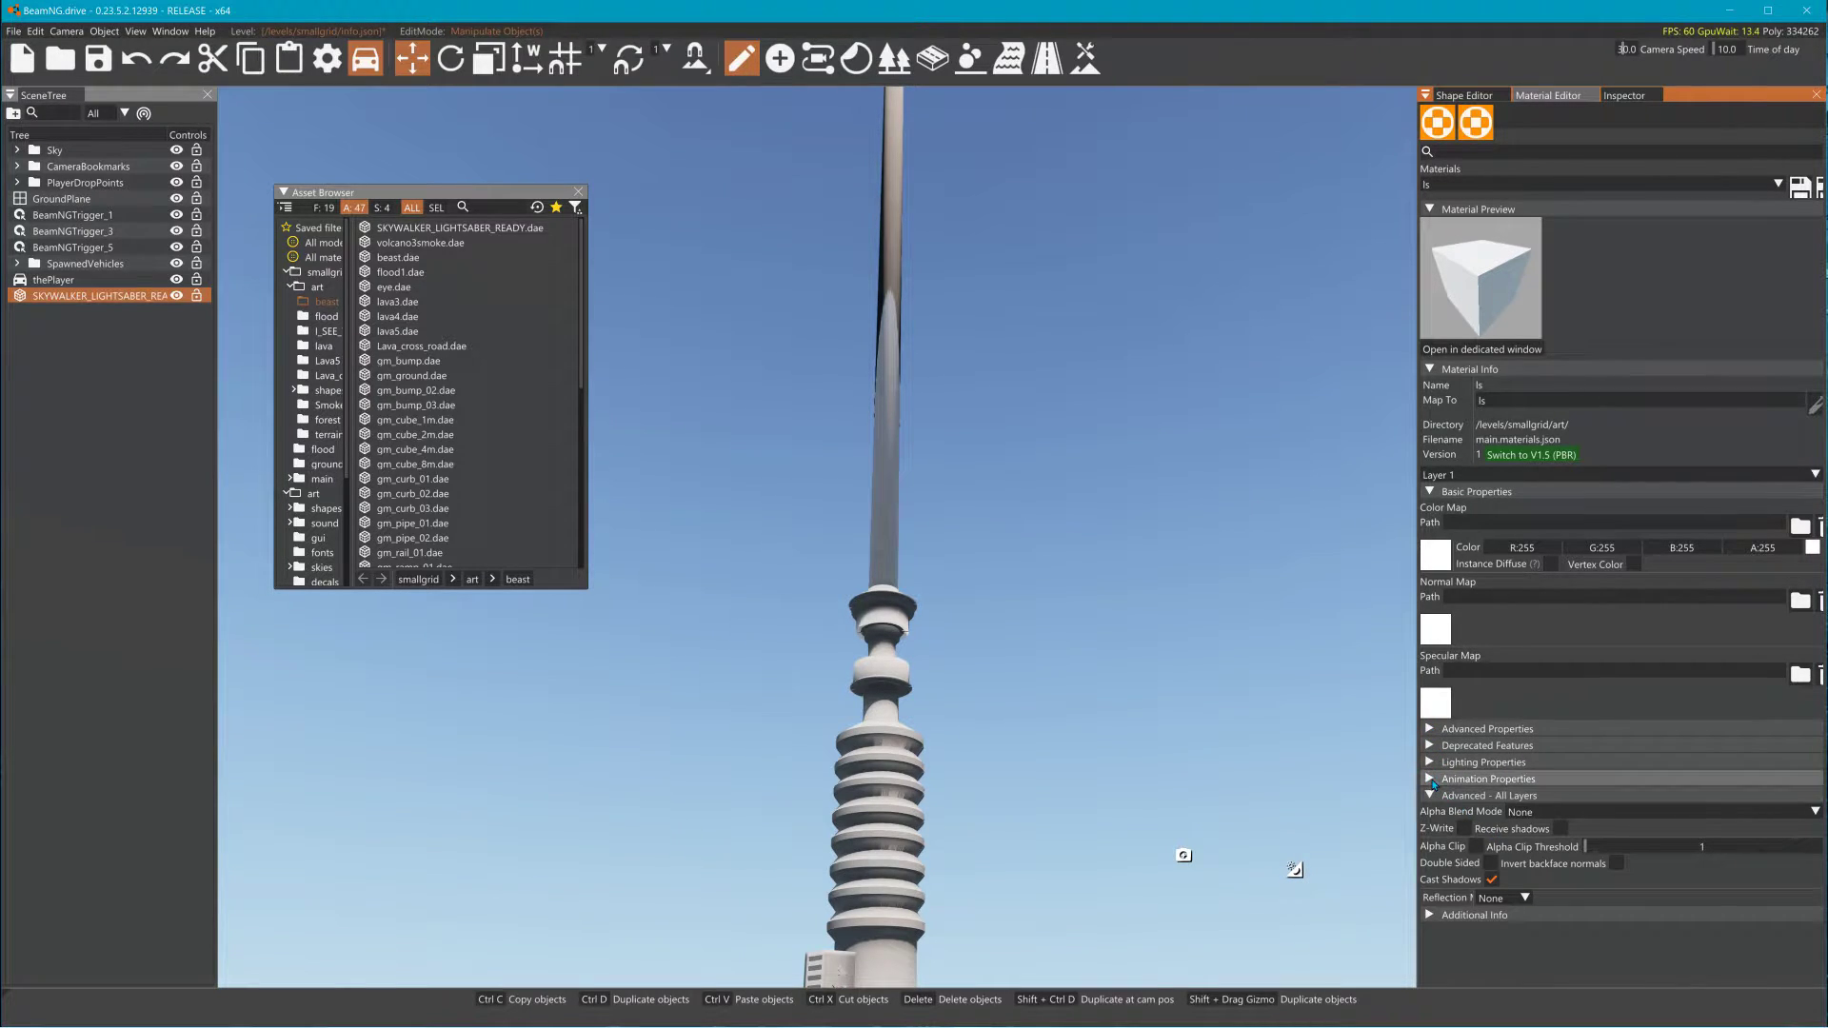
left_click(1432, 780)
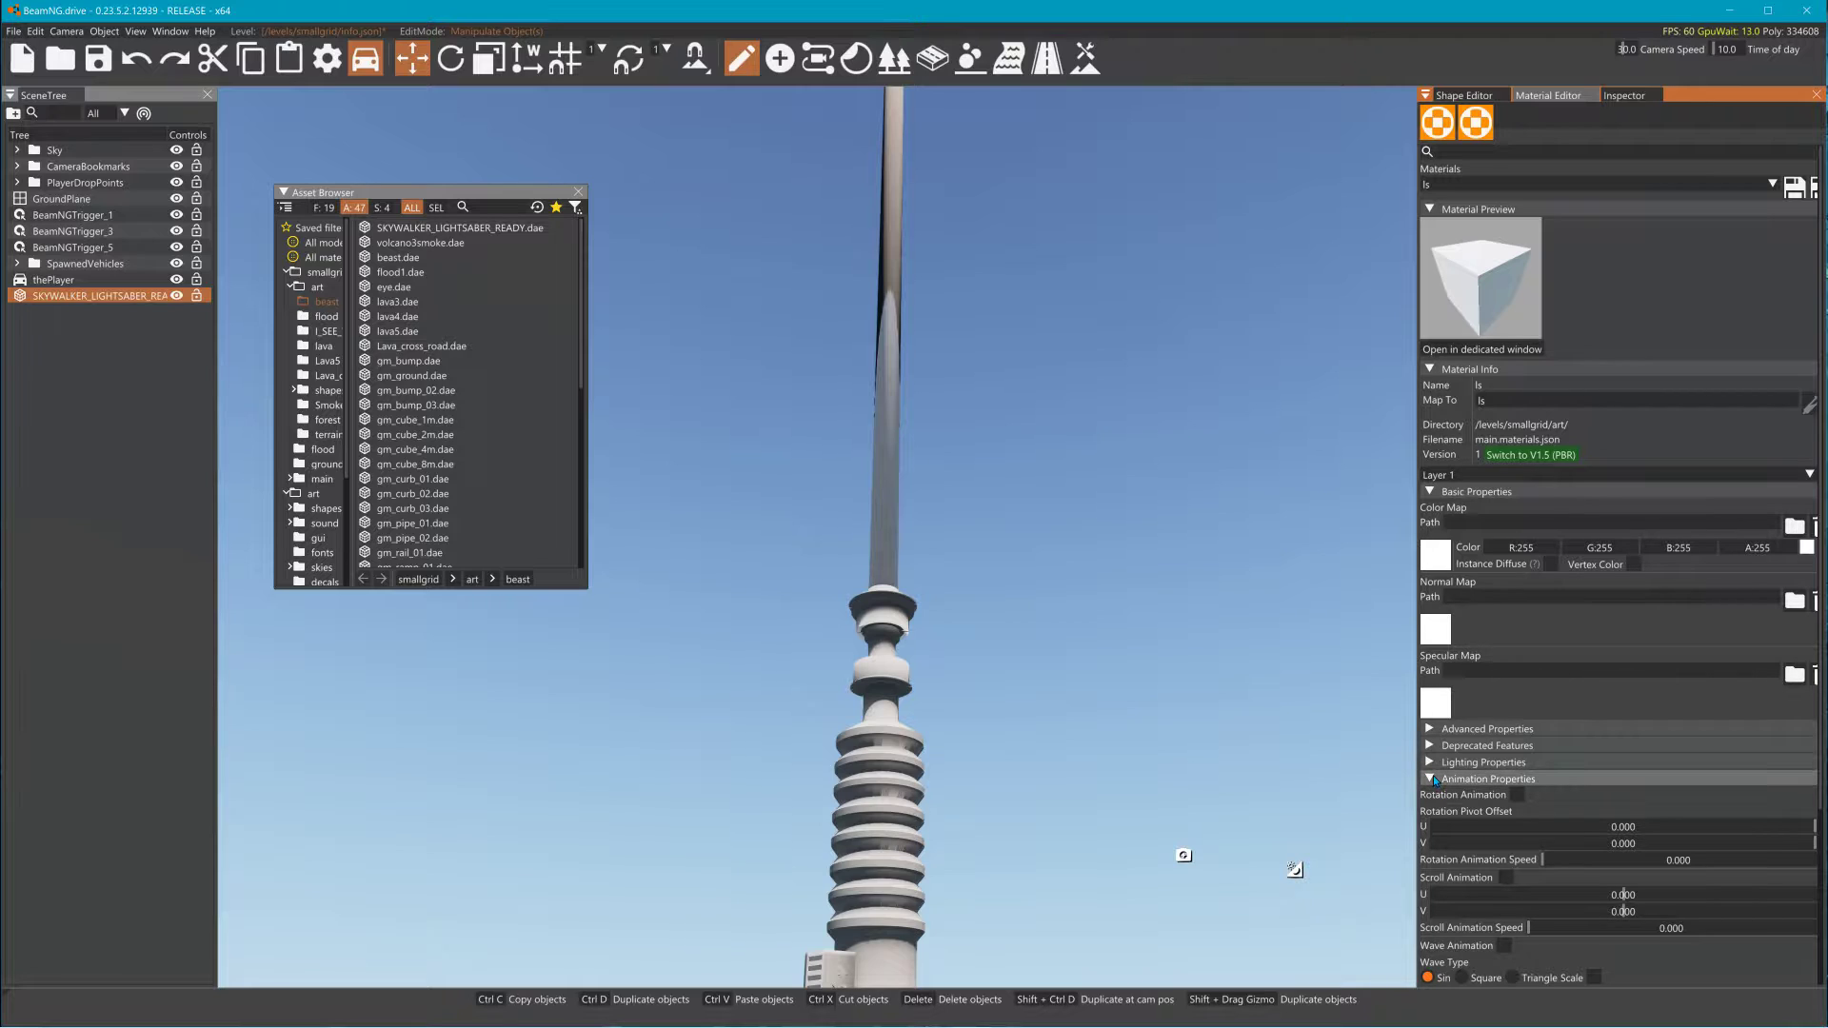
left_click(1434, 781)
left_click(1434, 795)
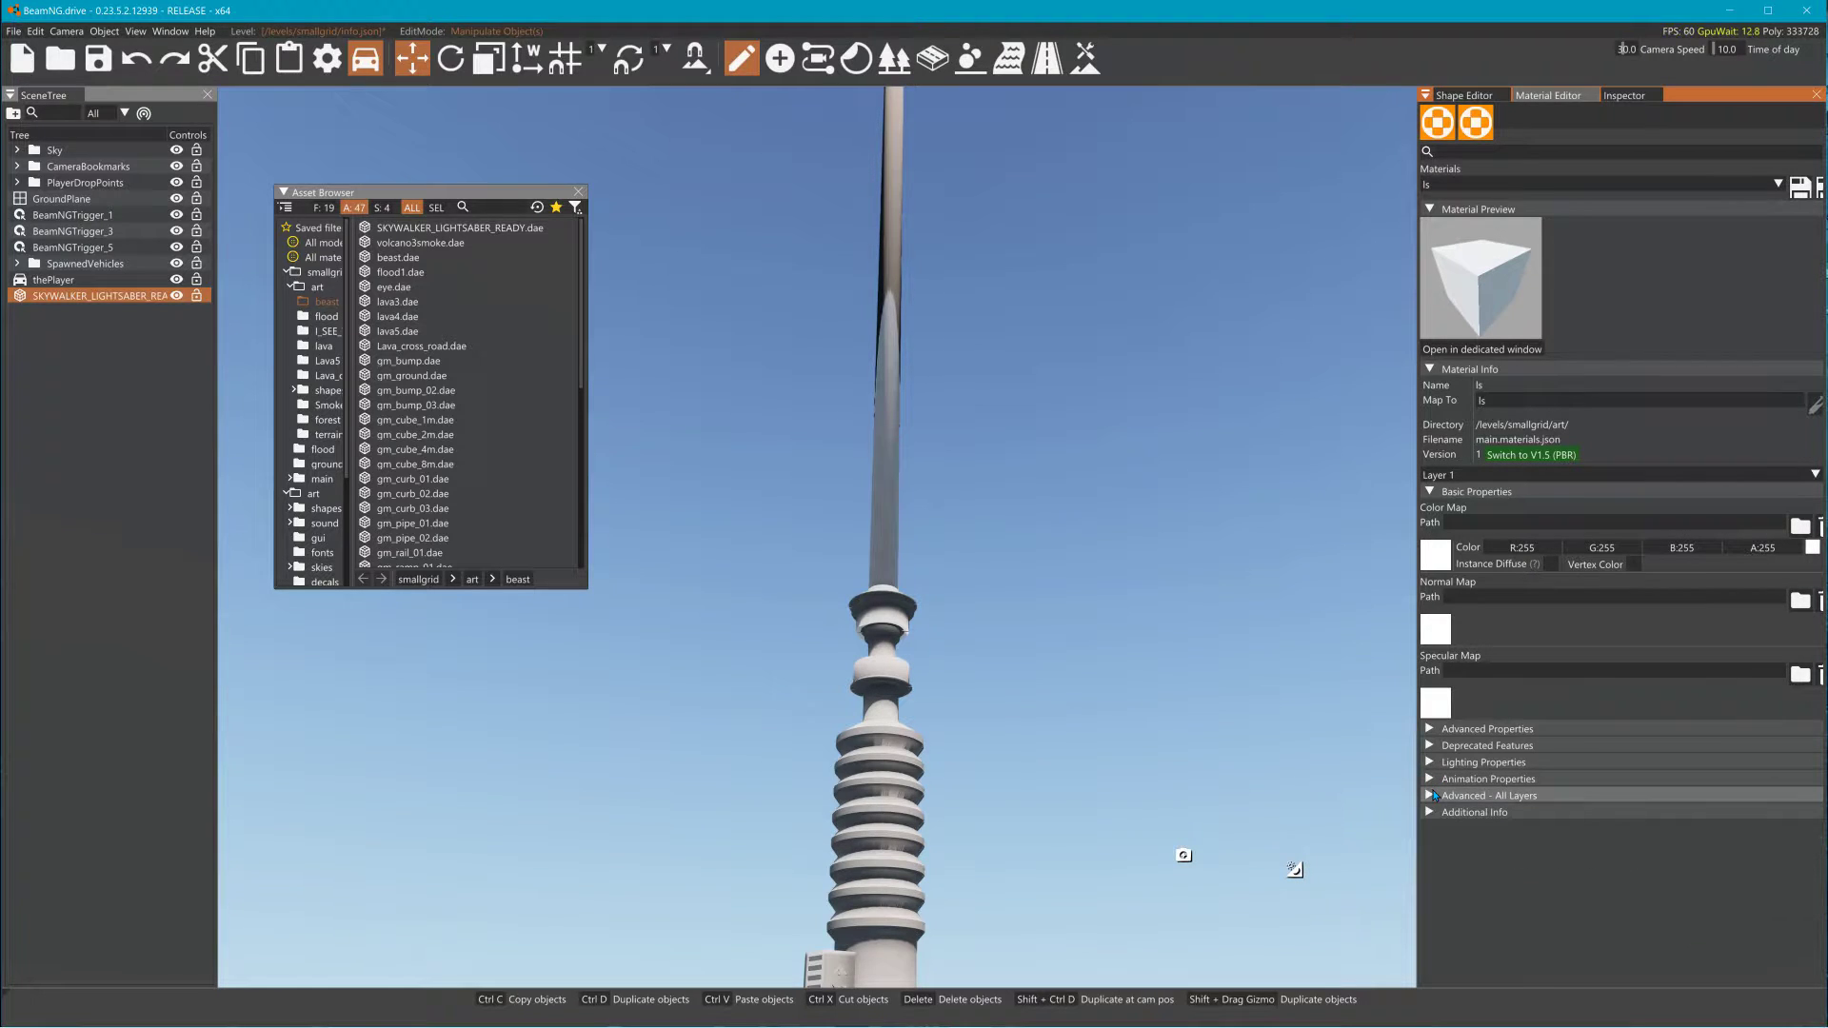
left_click(1431, 730)
scroll(1439, 798, "down", 3)
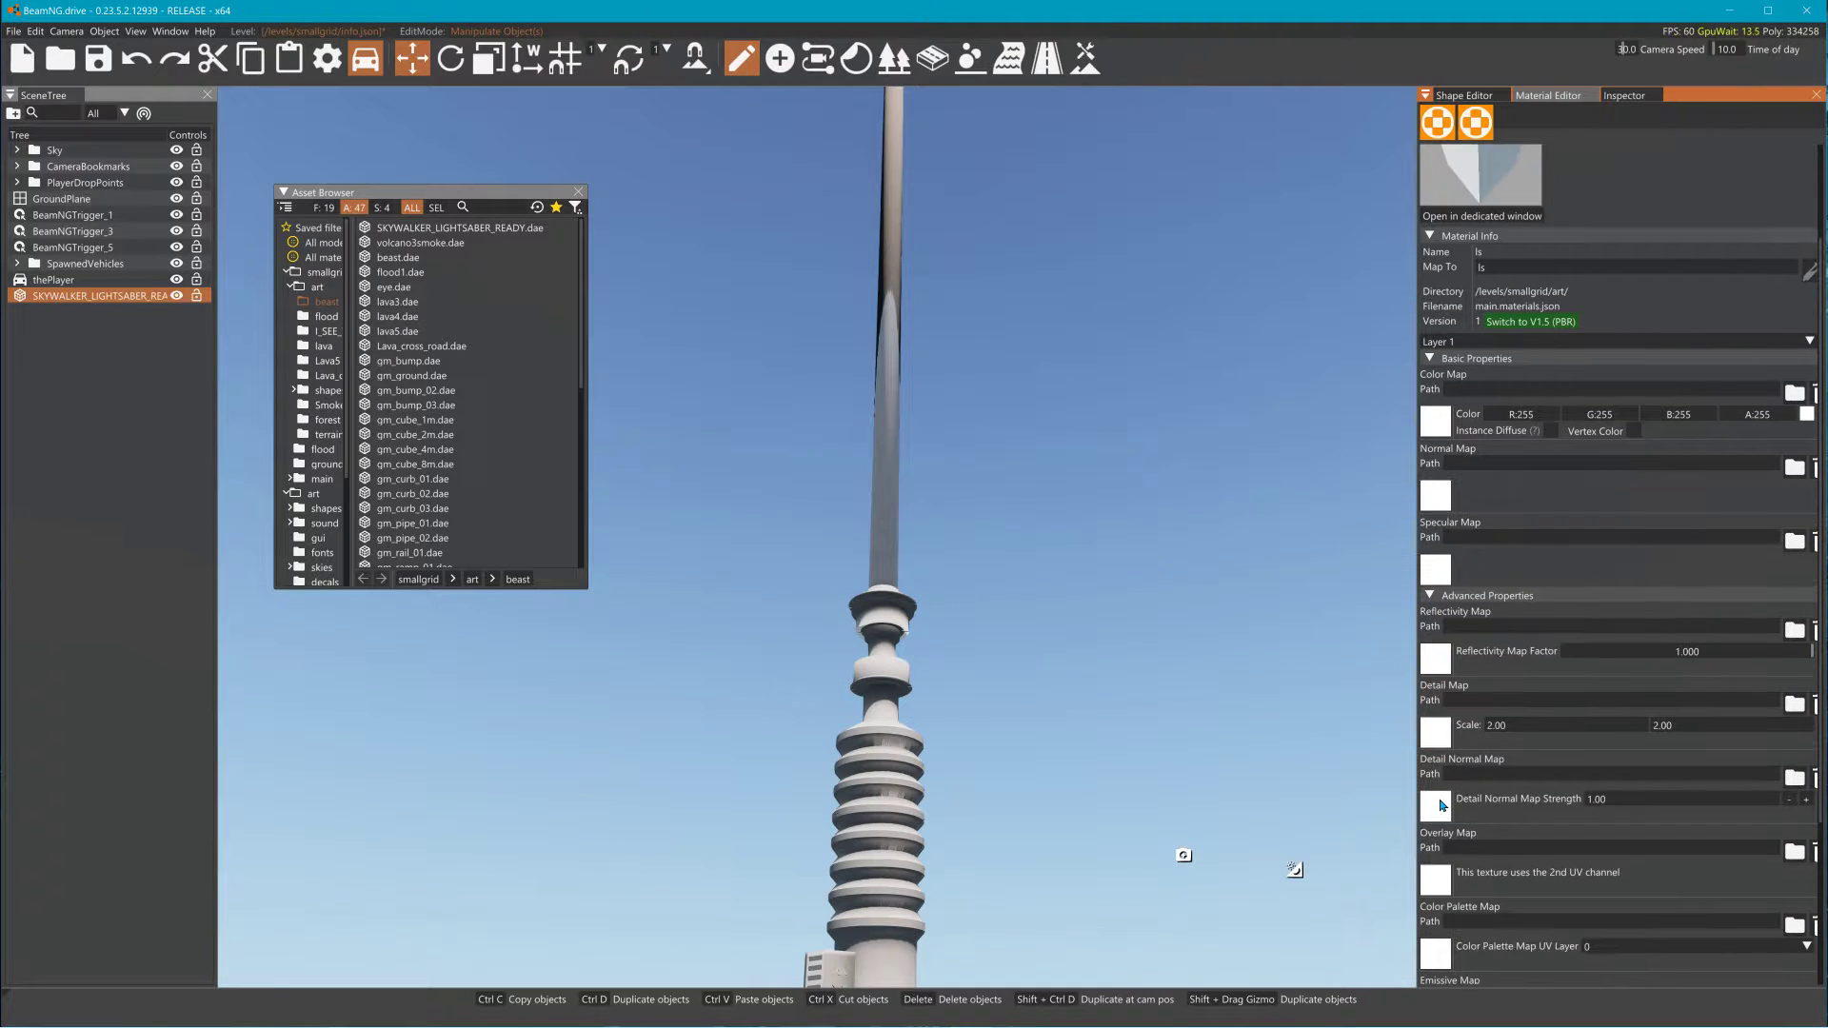
scroll(1443, 805, "down", 2)
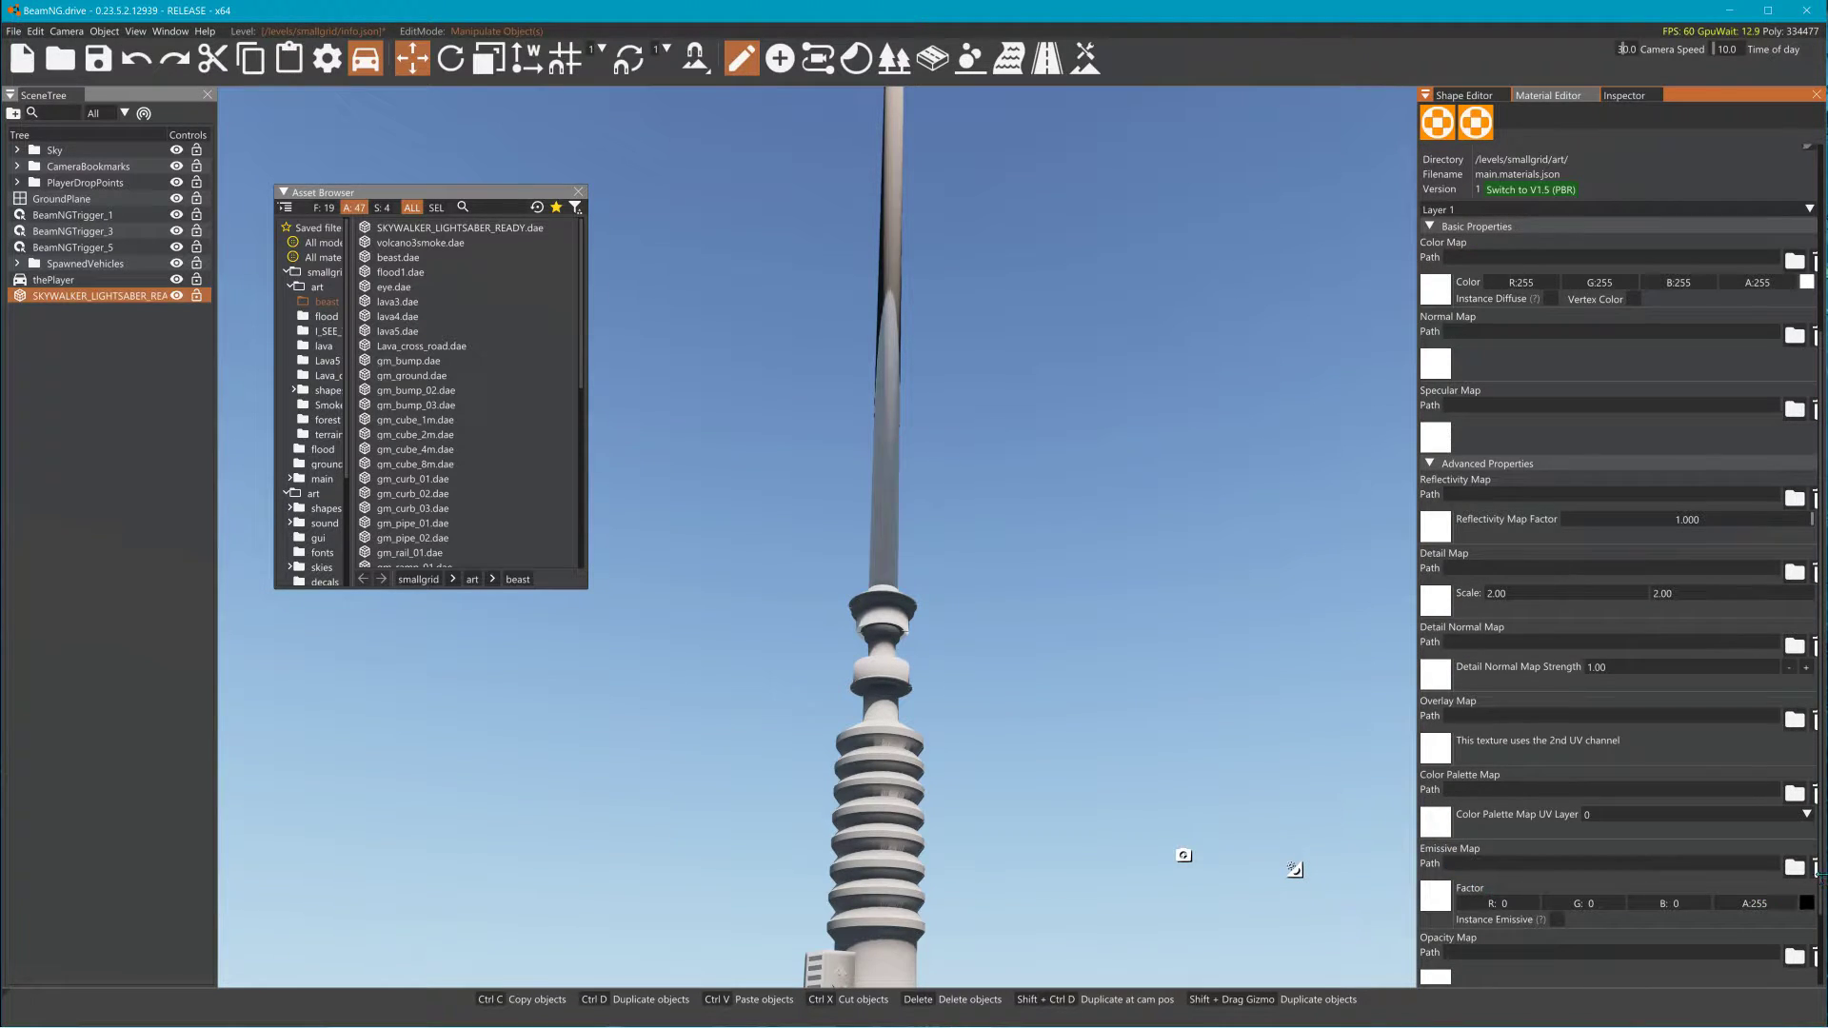
Step: Switch the ls material to version 1.5 (PBR) and check Layer 1's advanced properties
left_click(1528, 190)
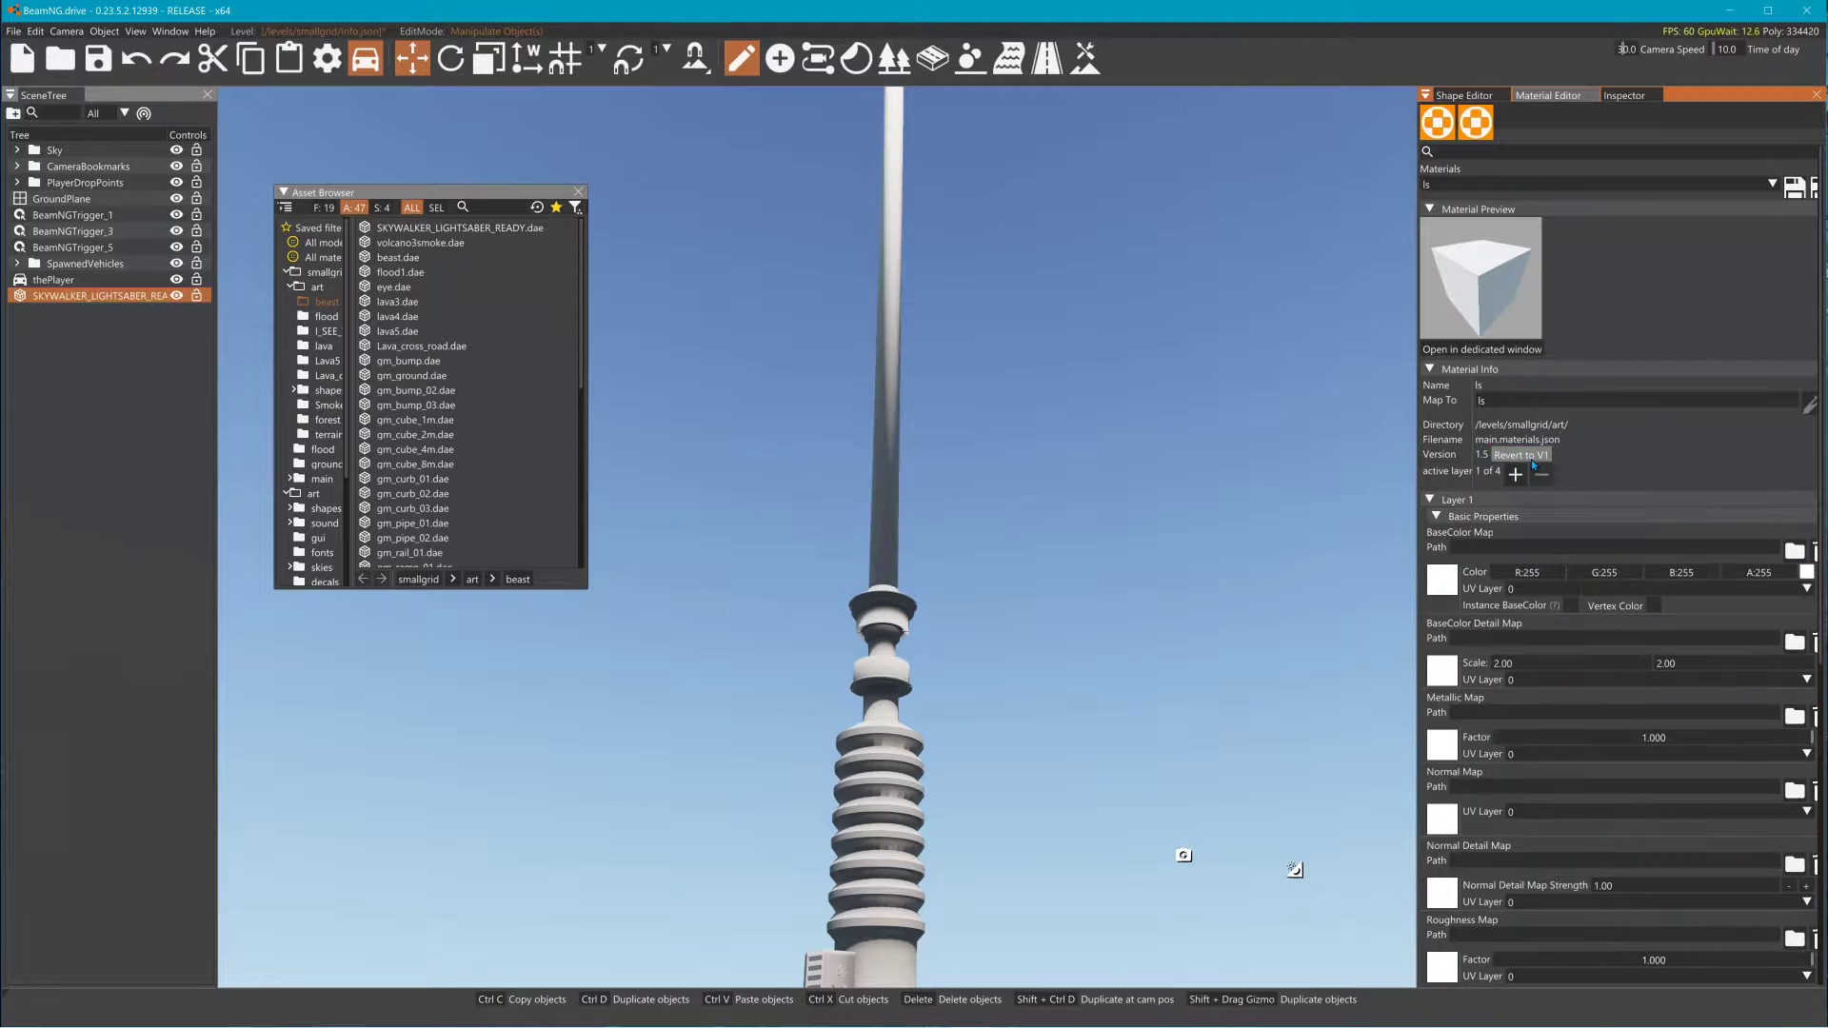
scroll(1607, 790, "down", 6)
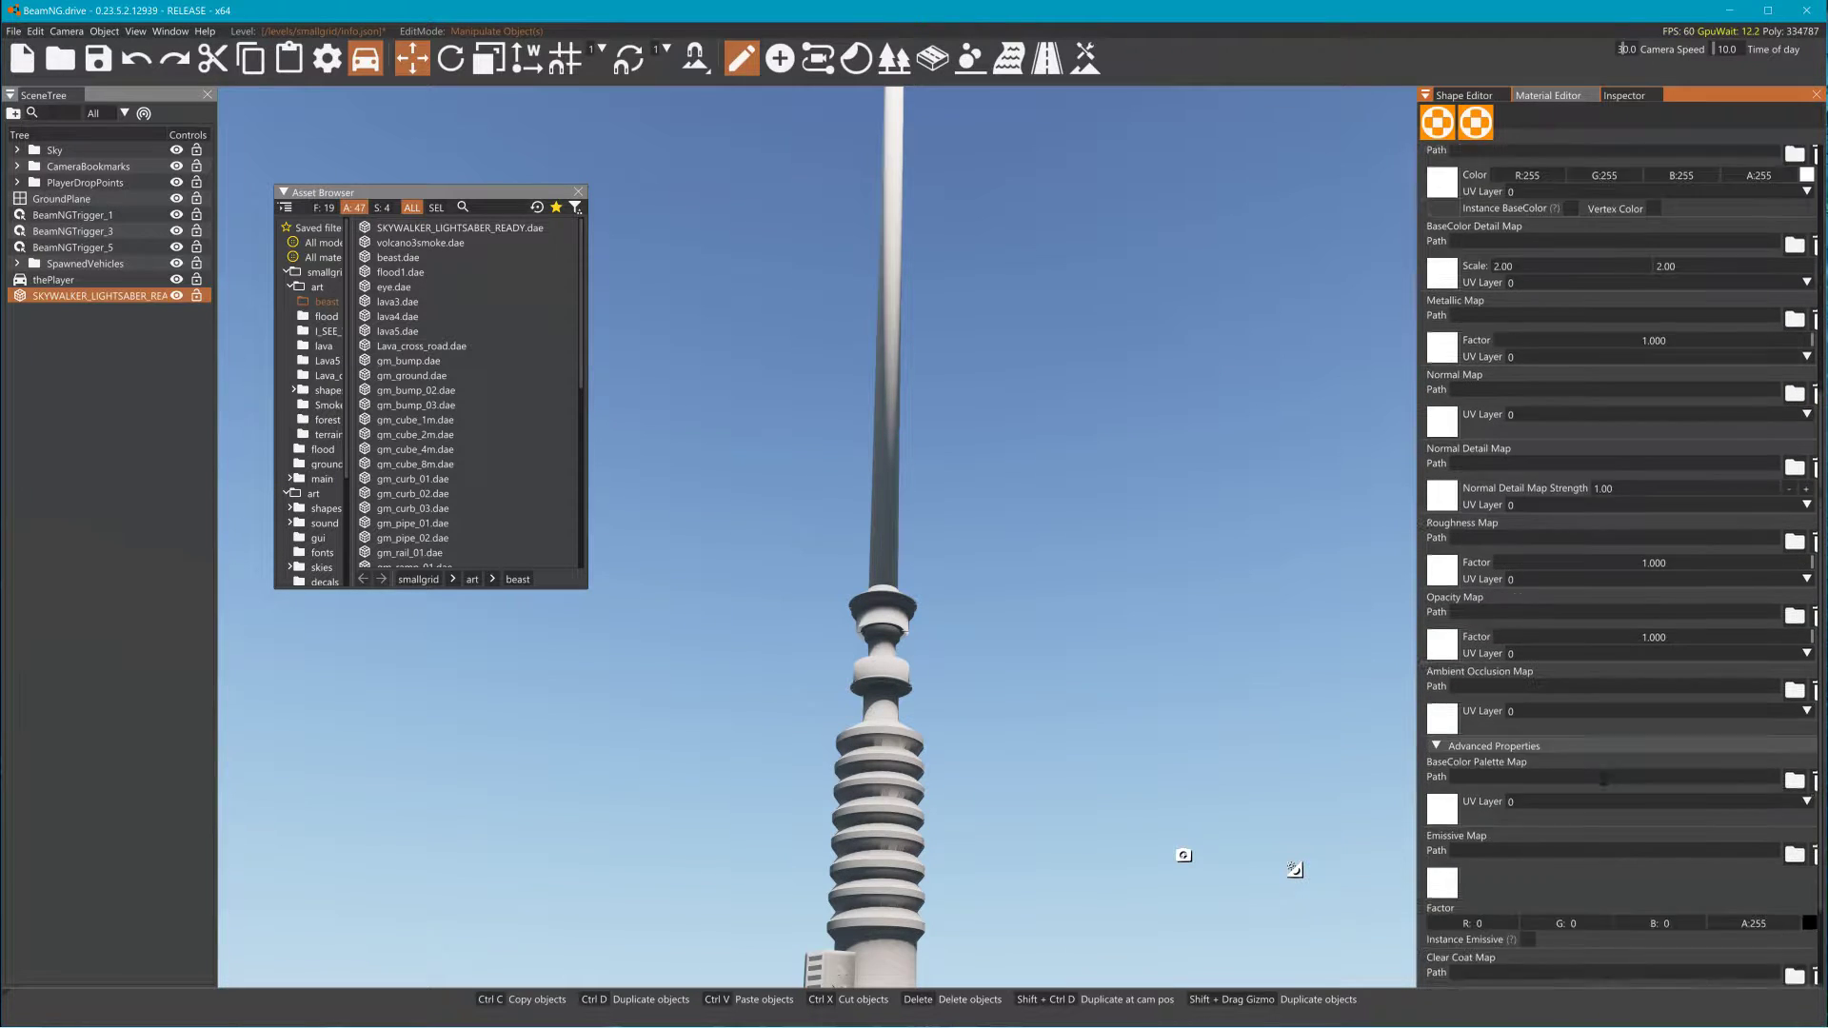
scroll(1607, 786, "down", 2)
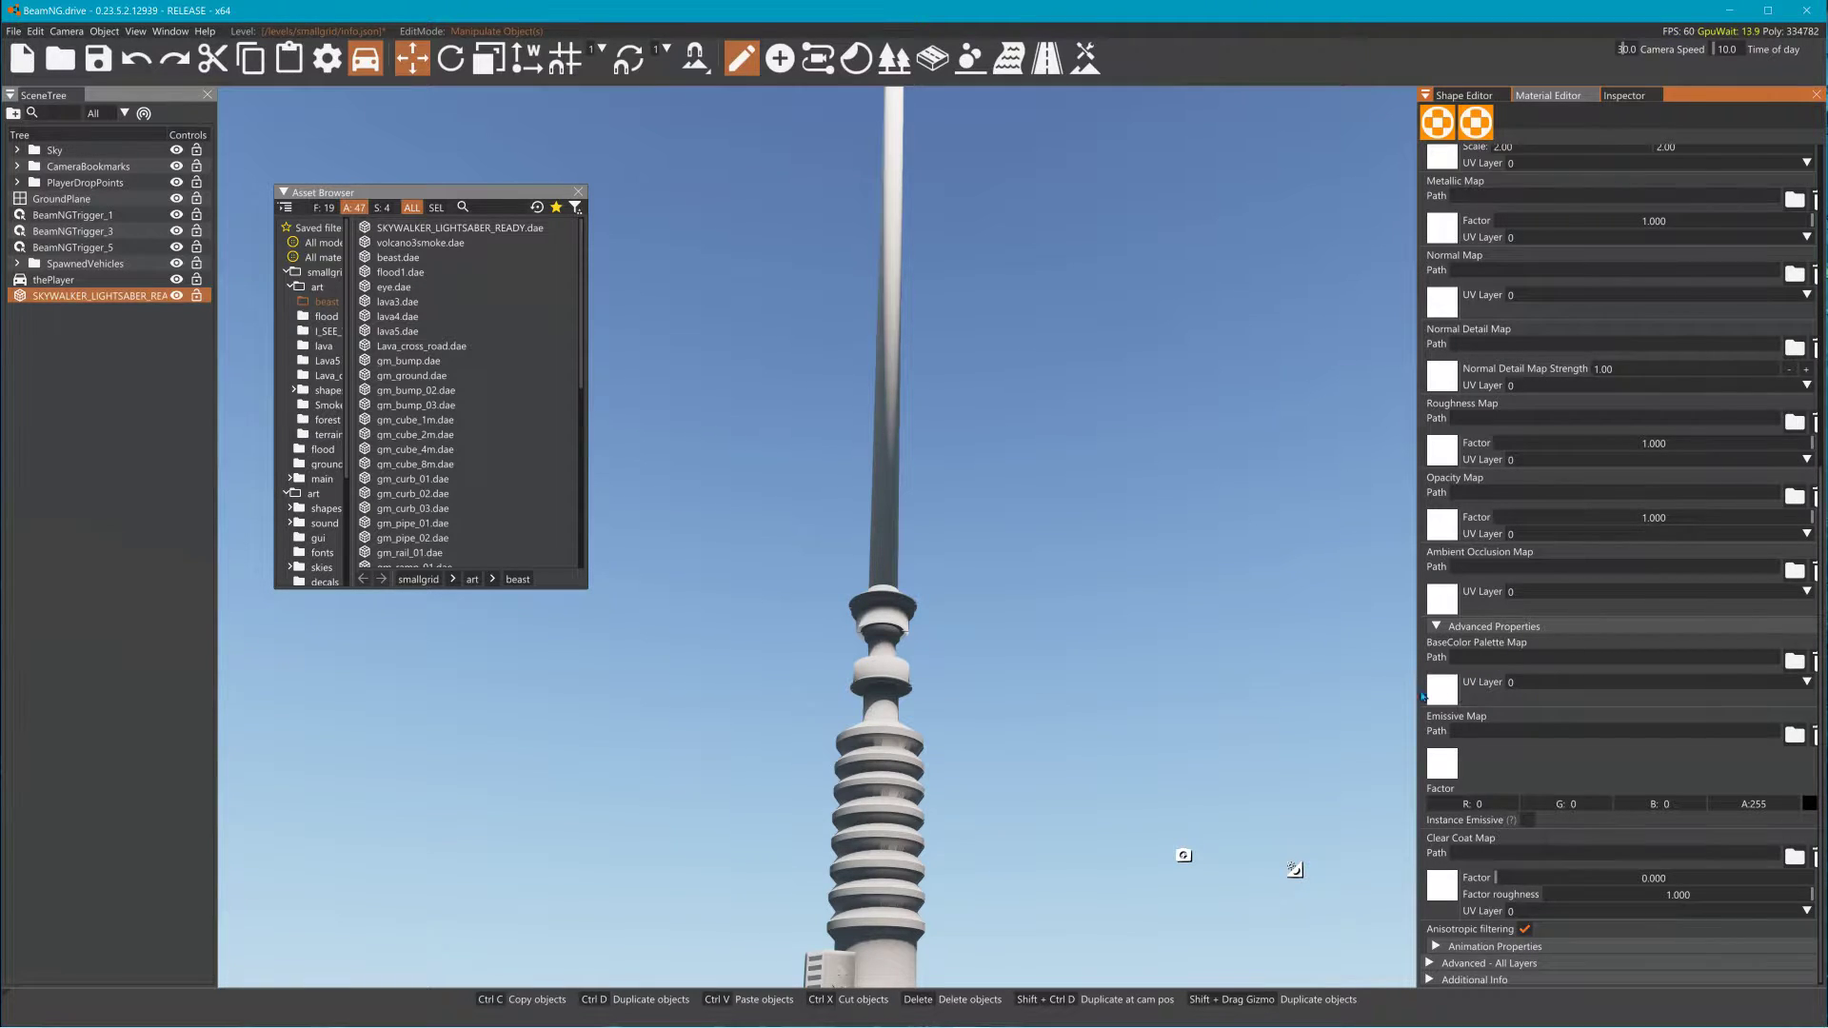
Step: Add another layer to the version 1.5 ls material so that two layers are active
scroll(1574, 666, "up", 5)
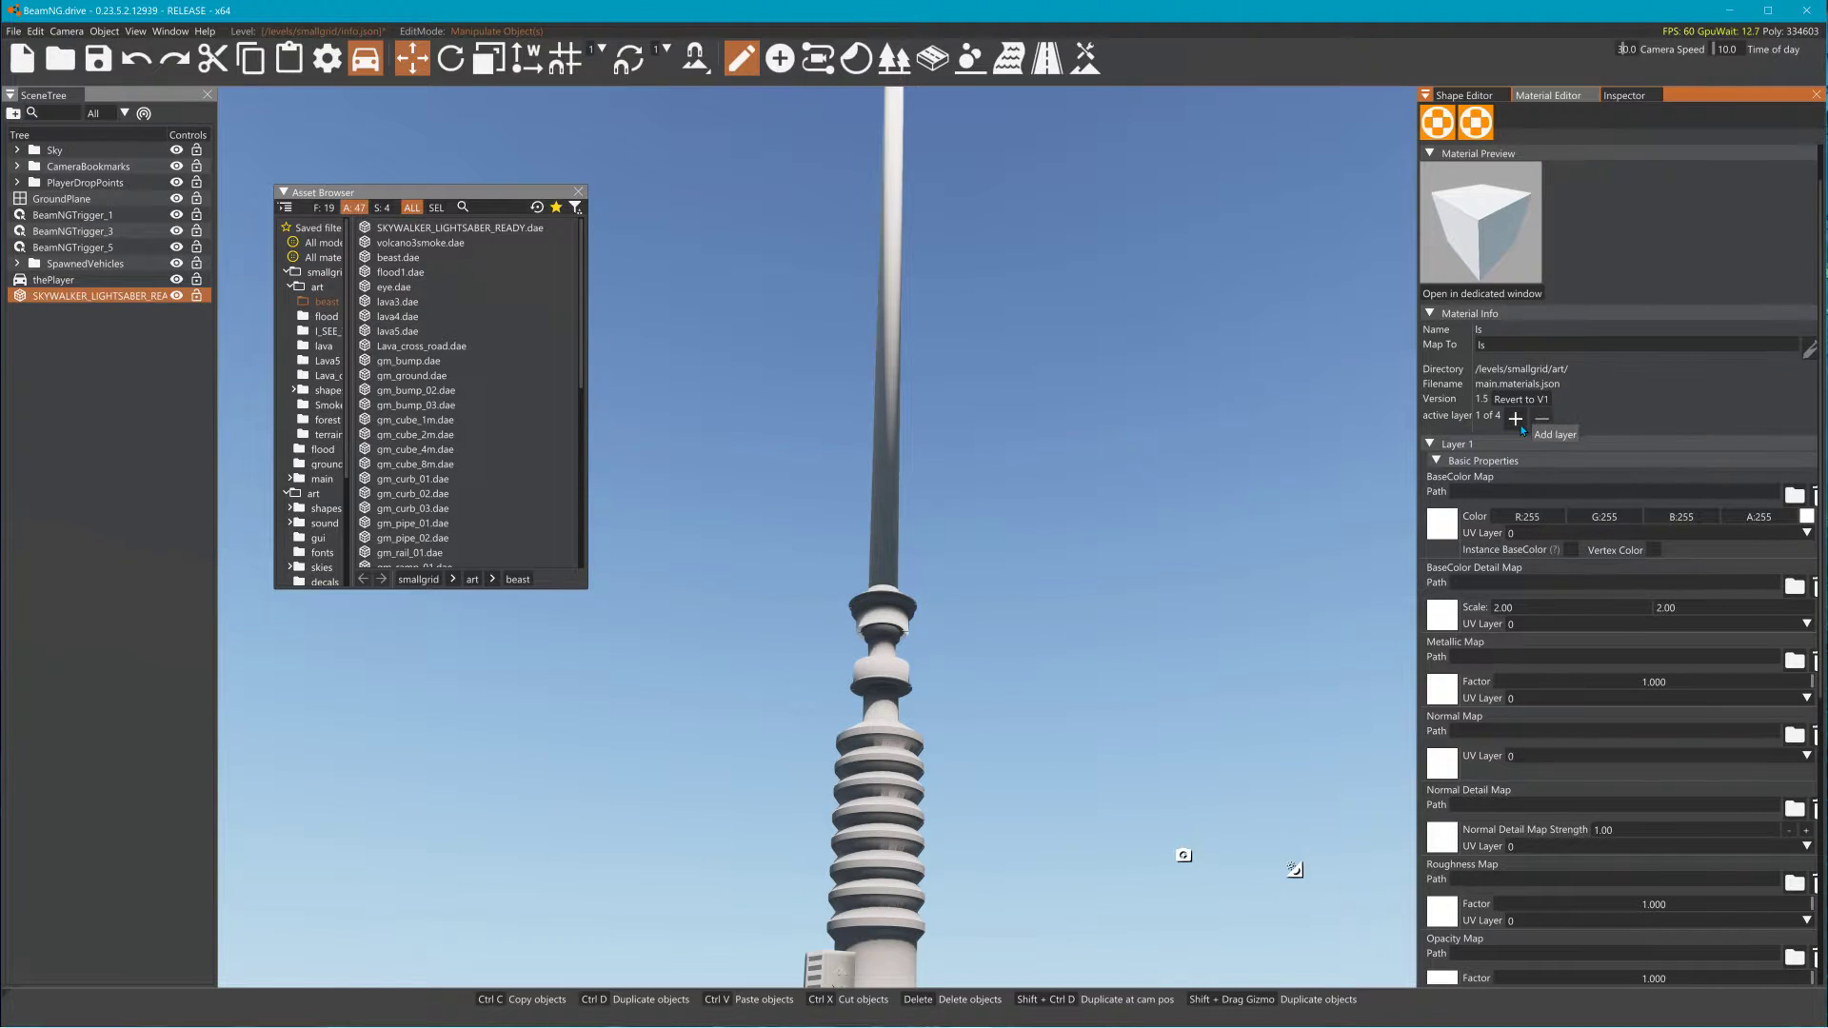
left_click(1518, 423)
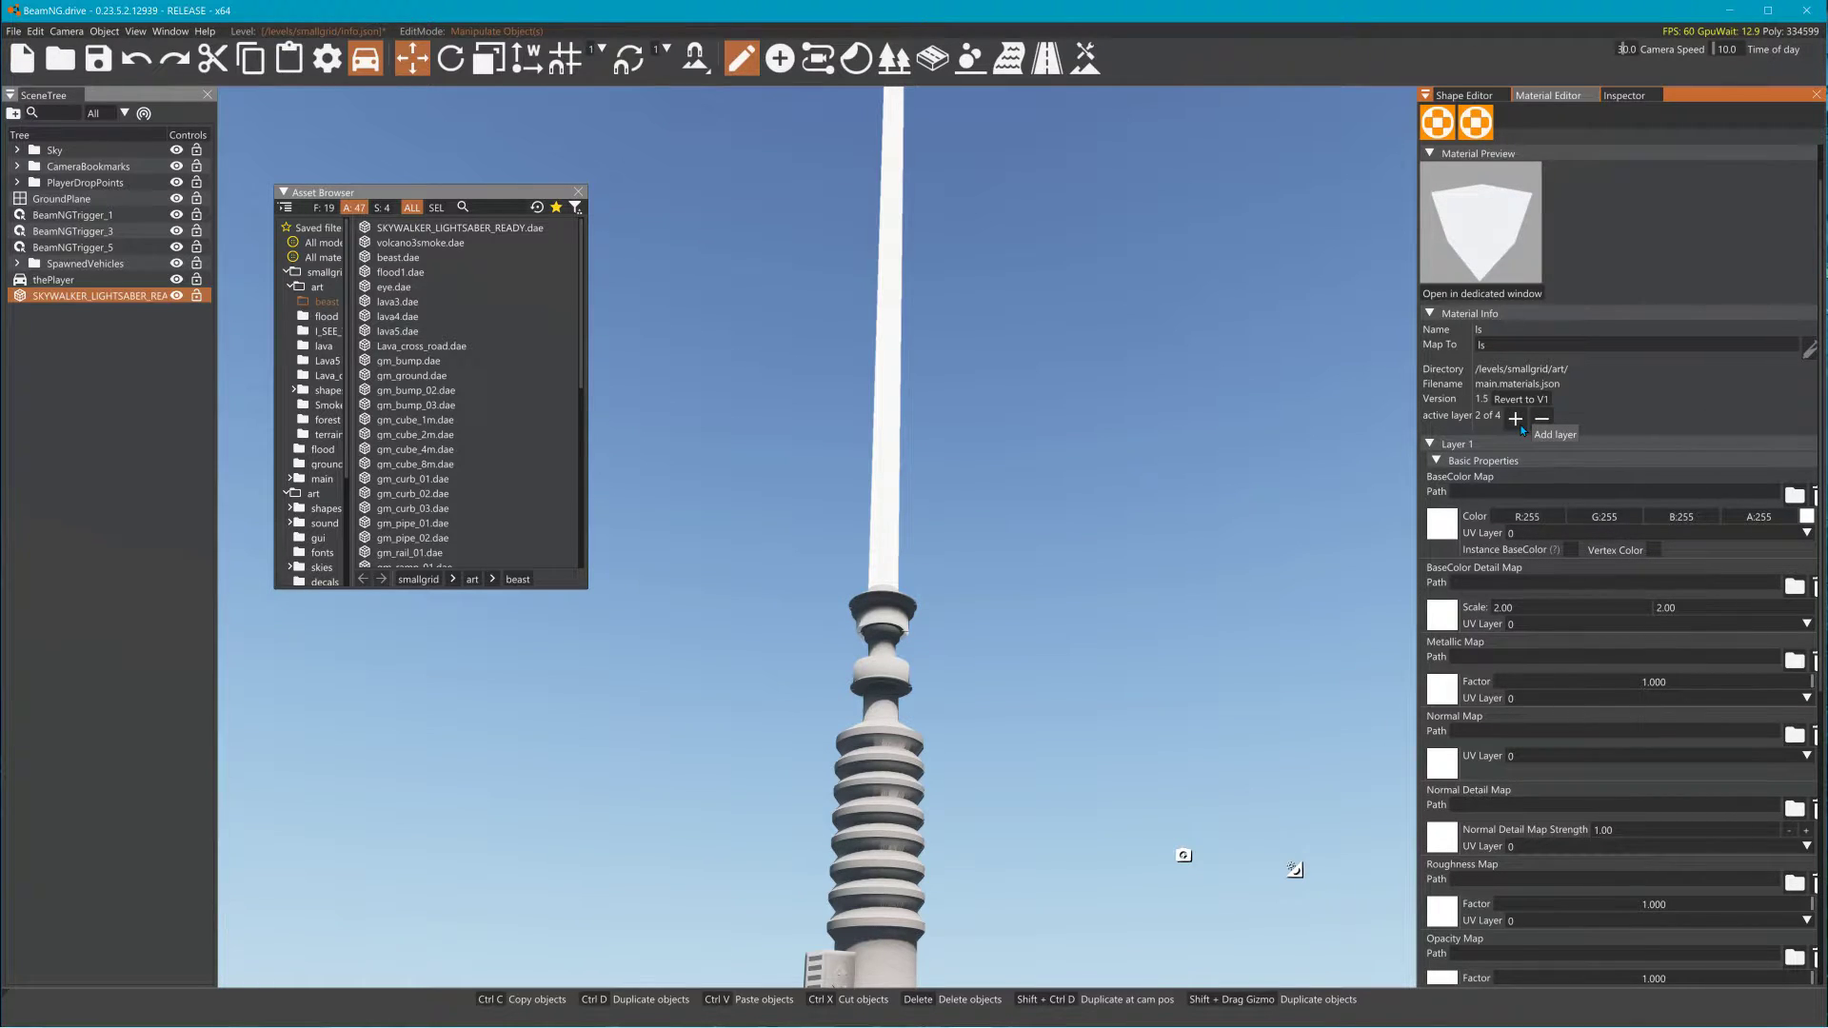
scroll(1501, 714, "down", 5)
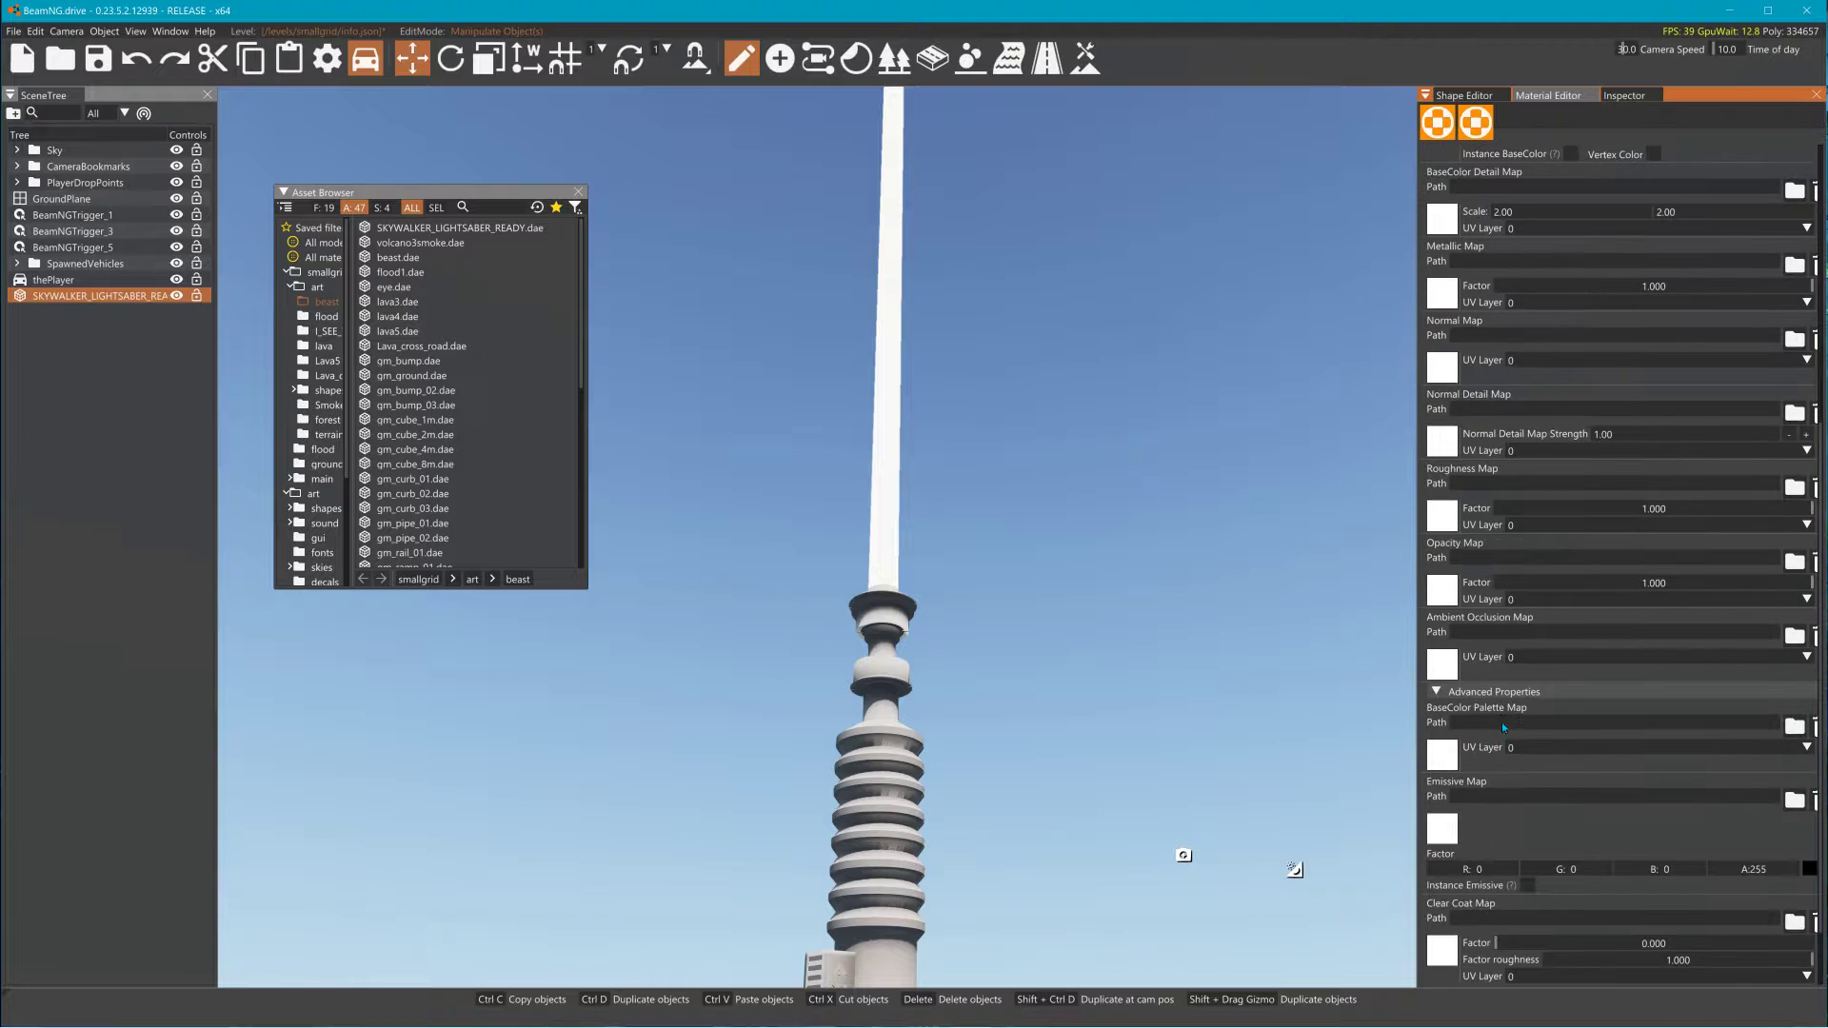
Step: Remove the second layer from the ls material and check the properties of the remaining Layer 1
scroll(1502, 730, "down", 1)
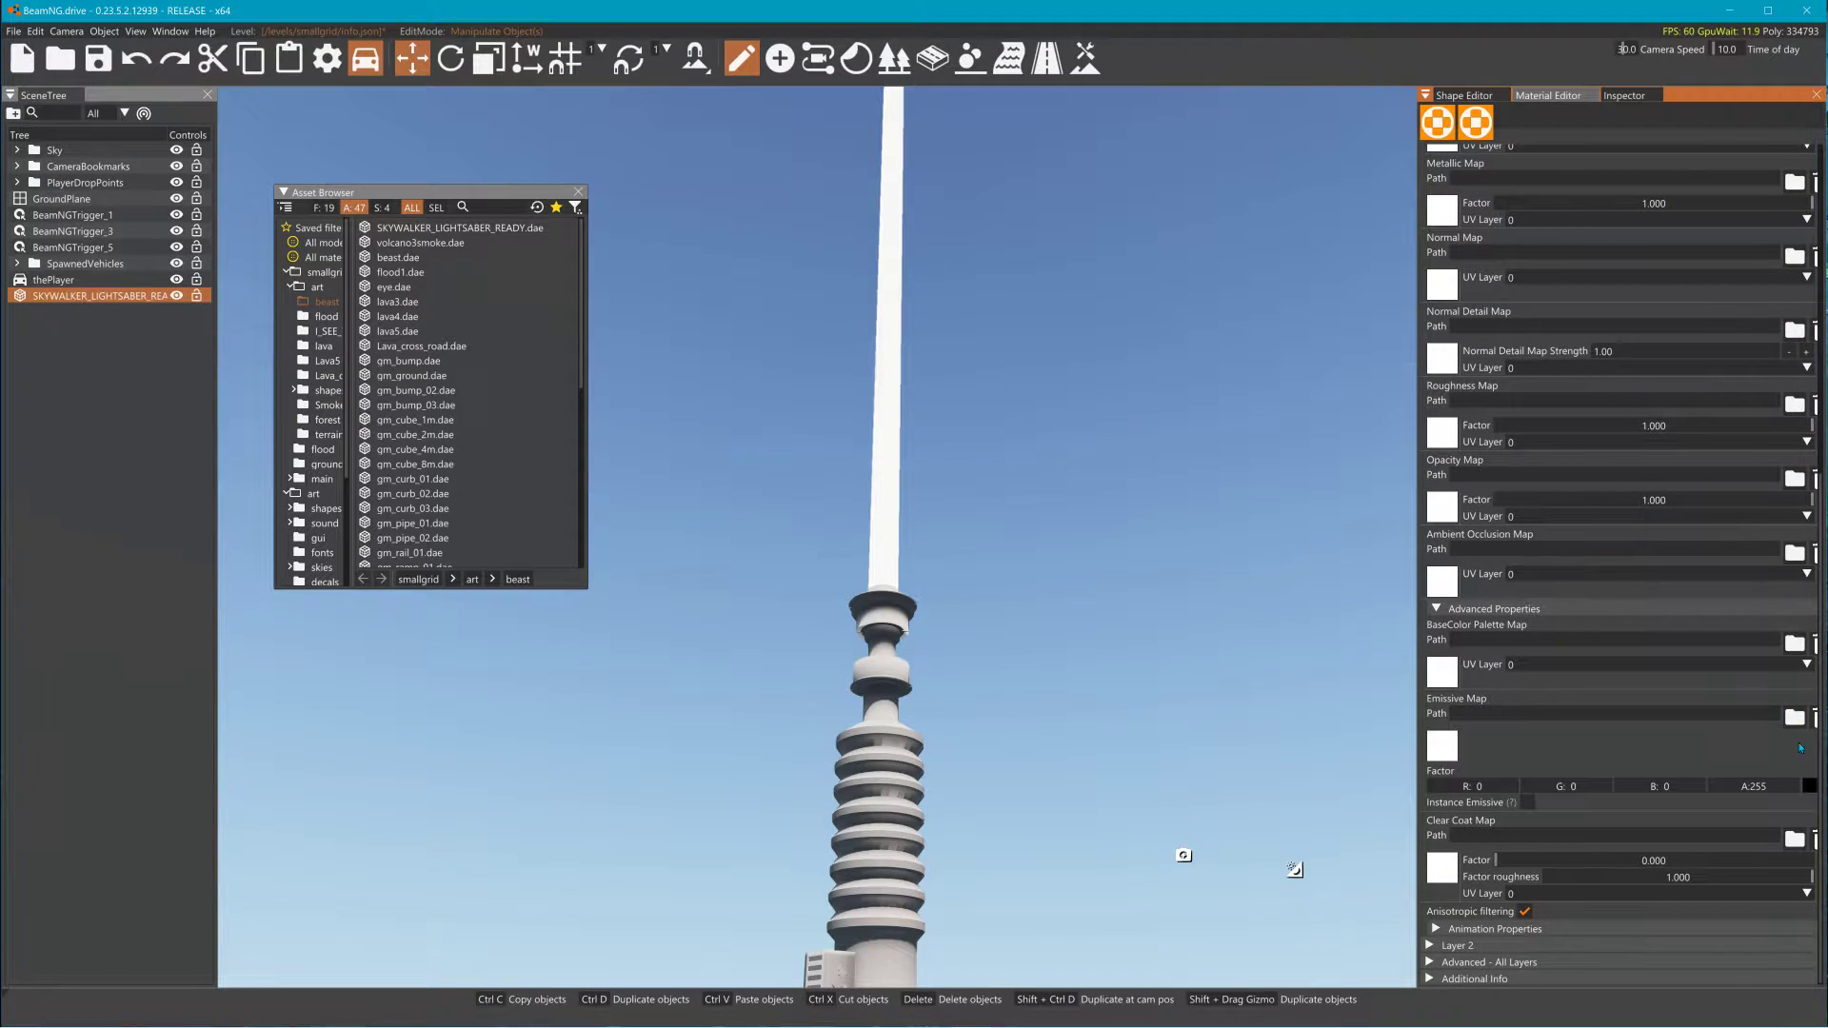
scroll(1544, 606, "up", 6)
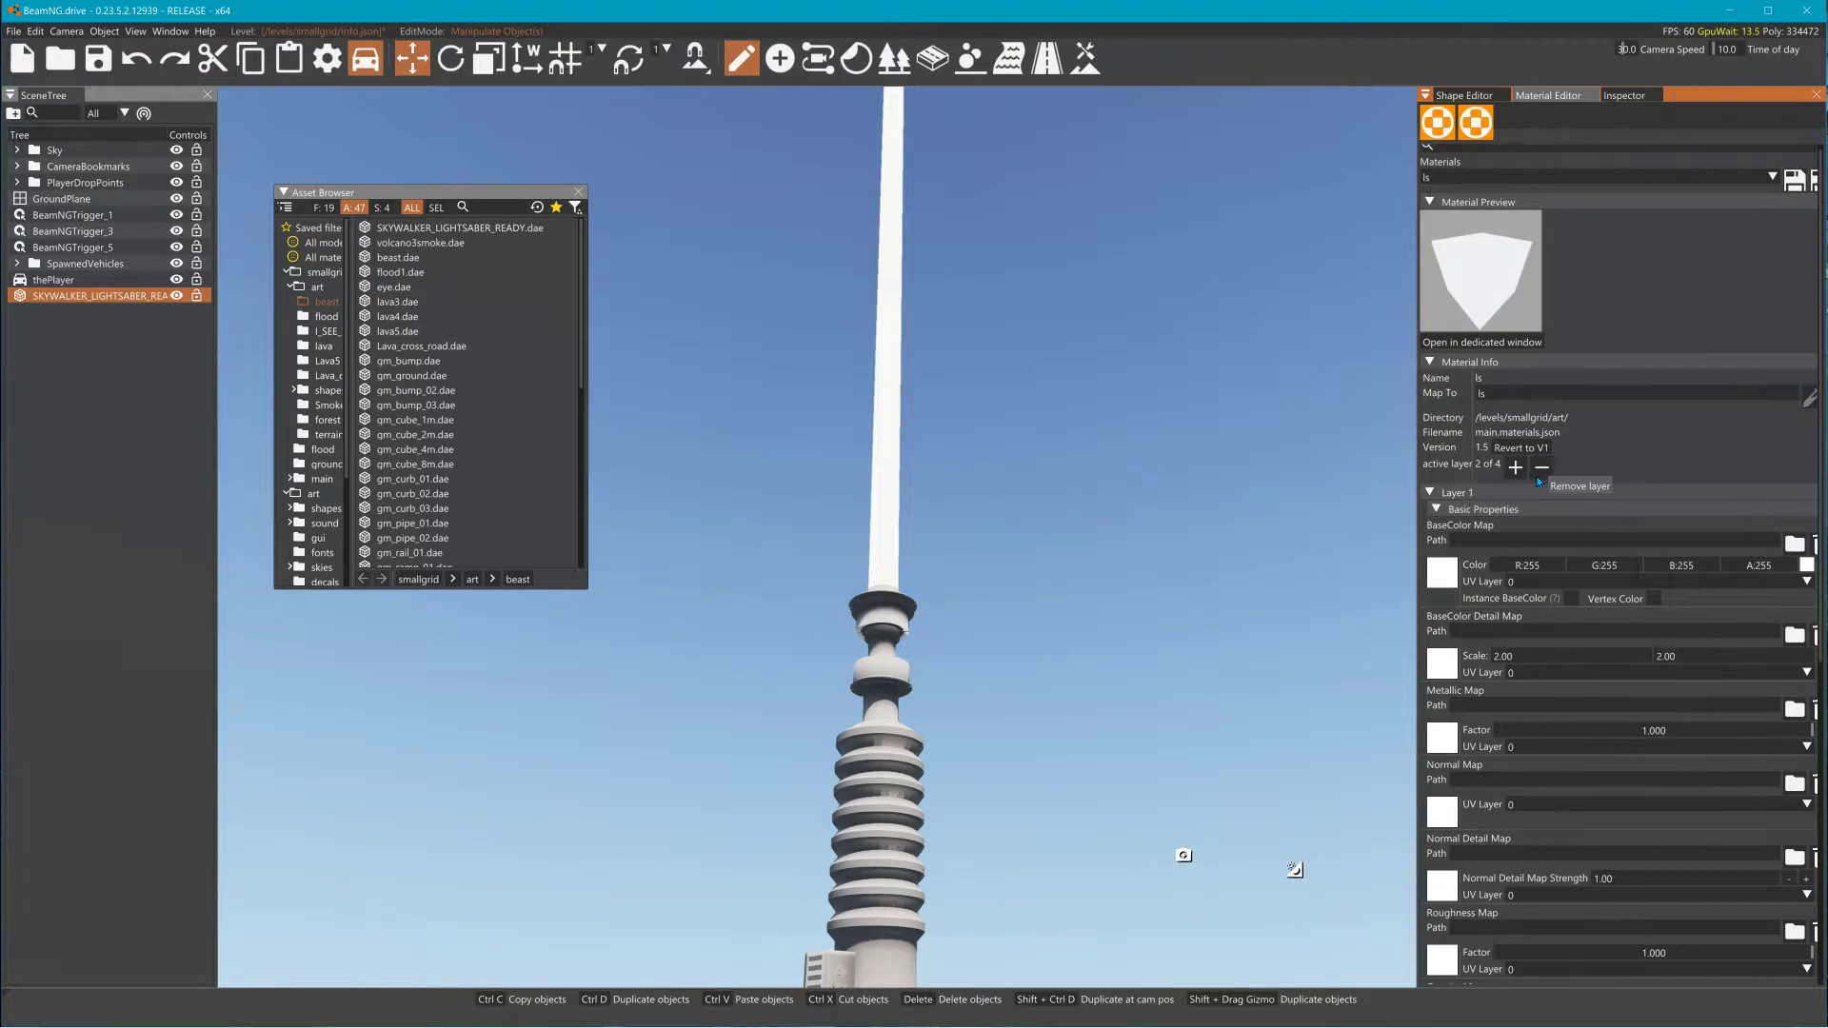
left_click(1536, 472)
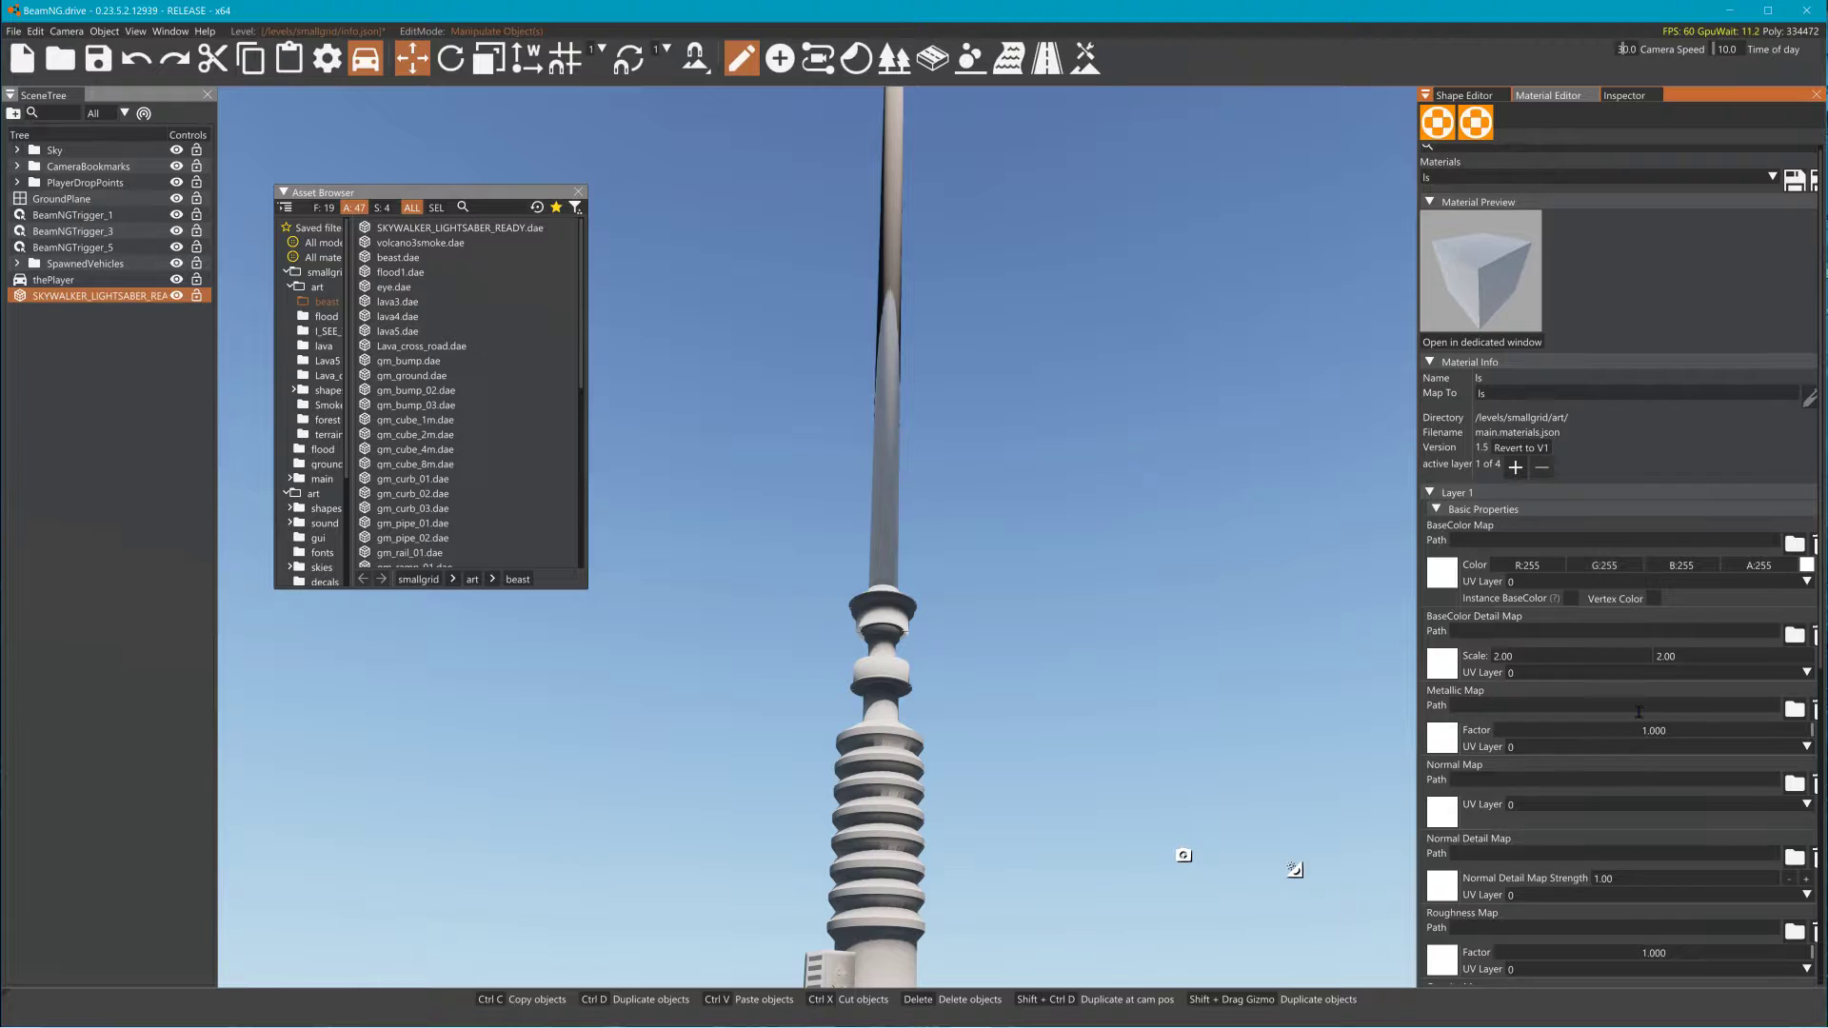
scroll(1641, 719, "down", 3)
scroll(1641, 719, "down", 4)
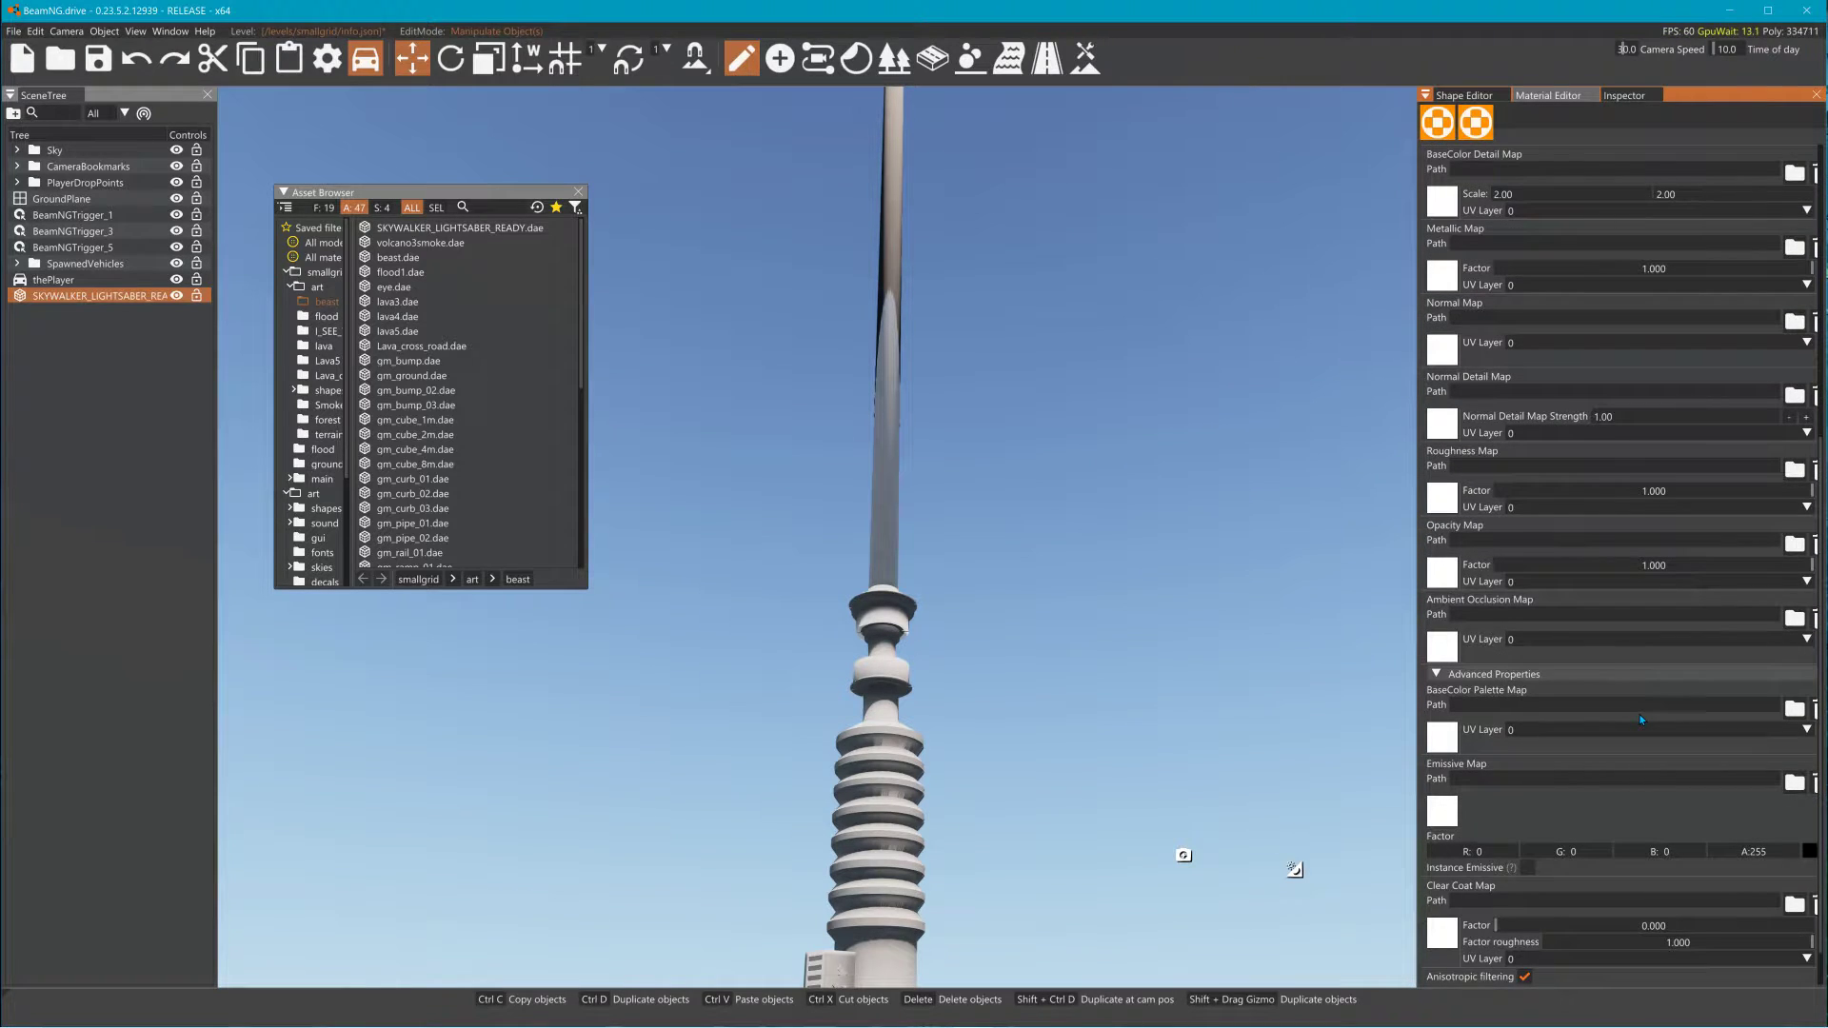
scroll(1641, 719, "down", 1)
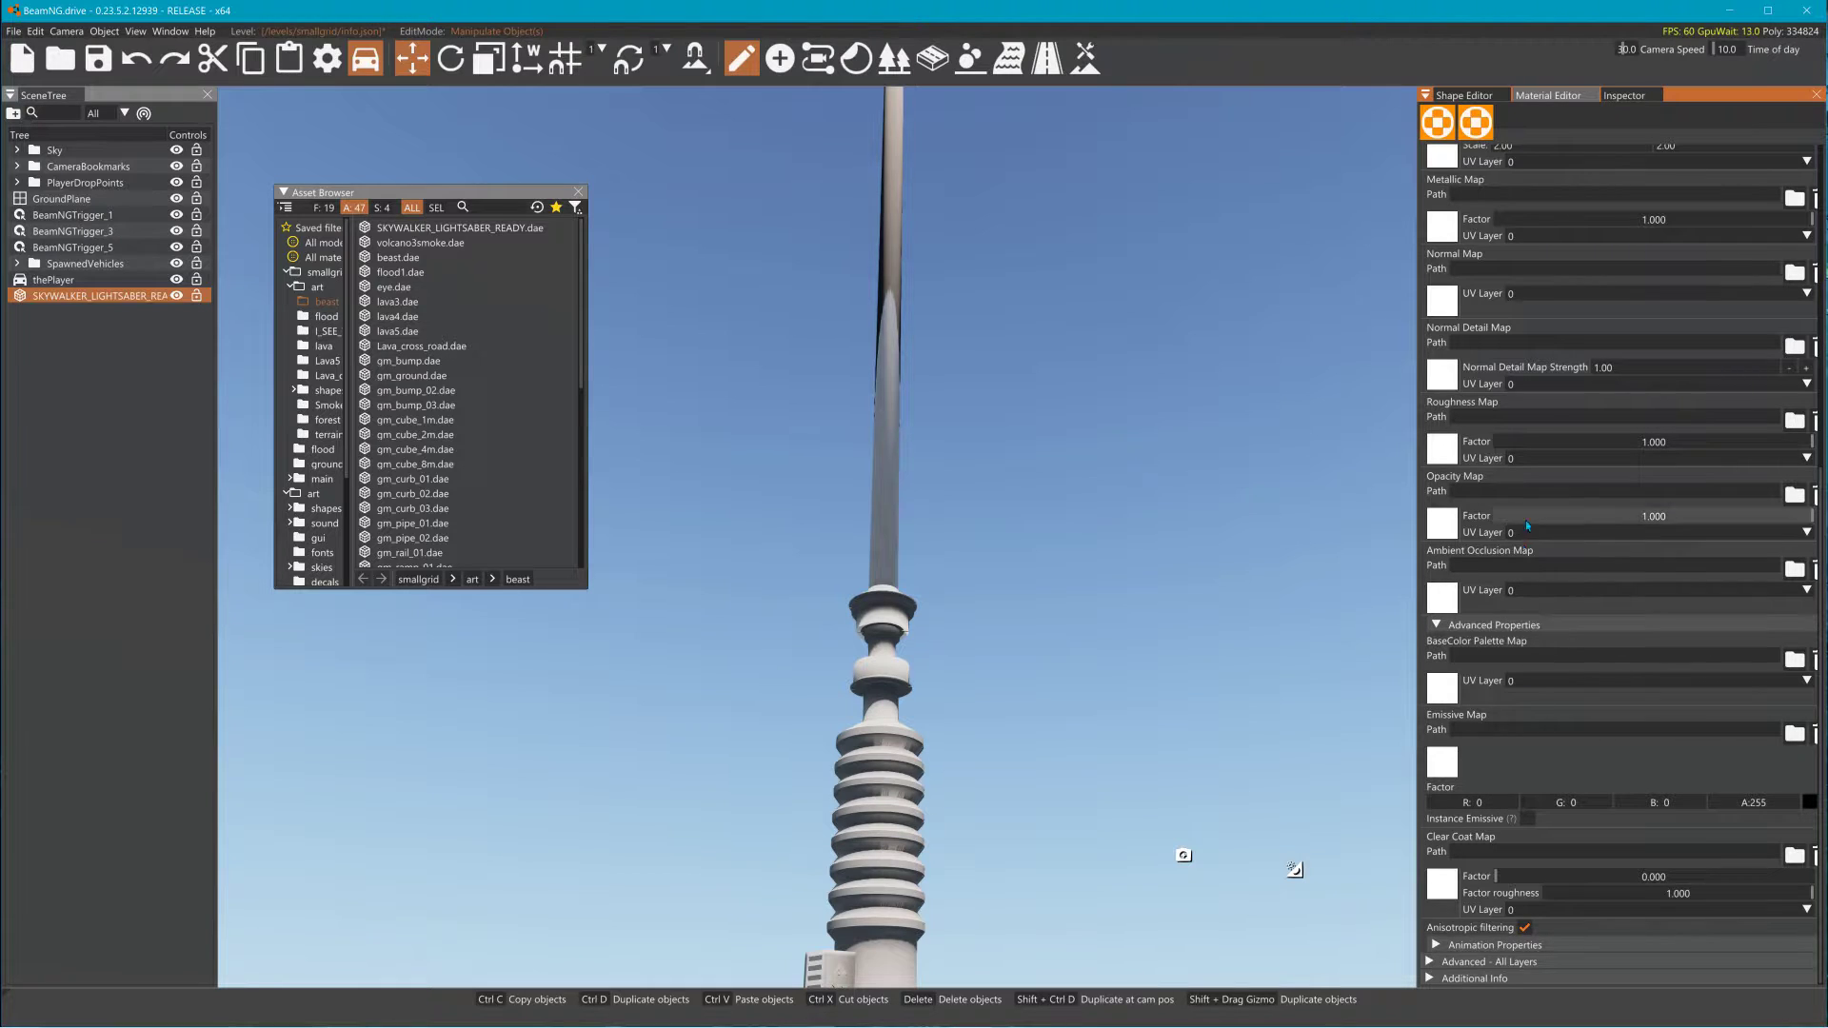
scroll(1525, 519, "up", 7)
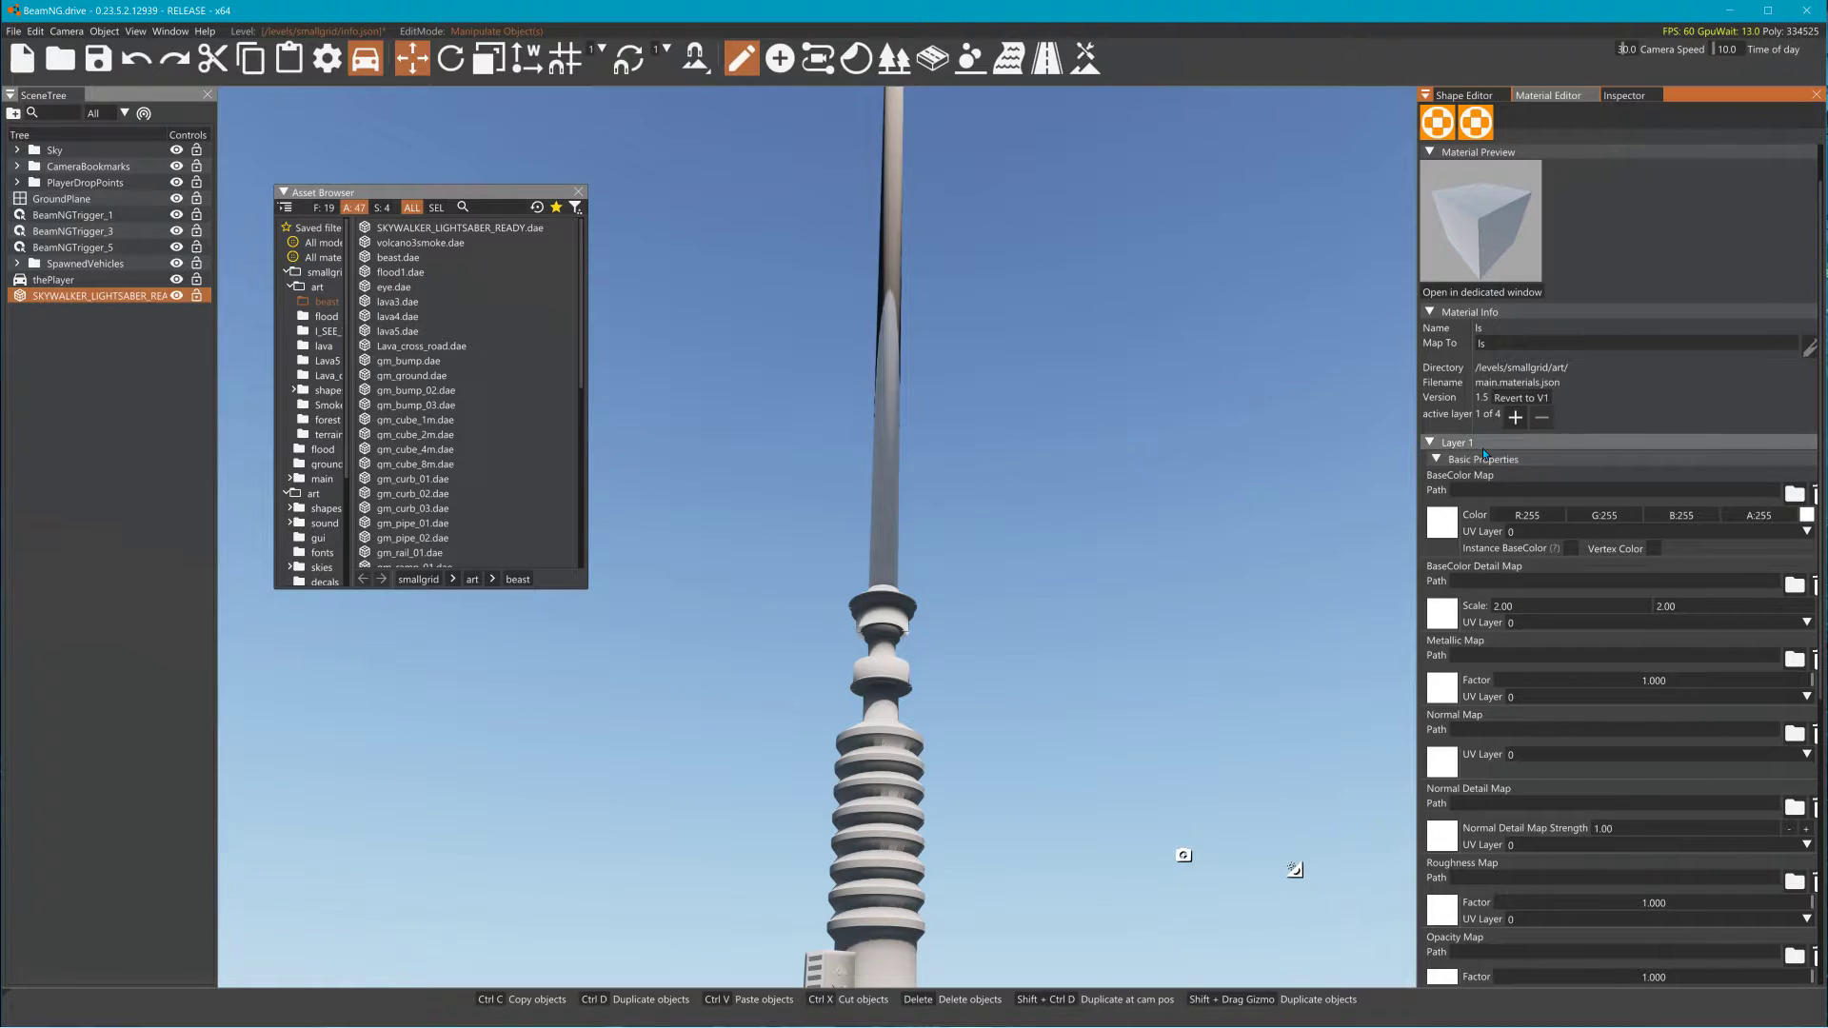
Step: Add layers to the ls material until all four are active
left_click(1515, 419)
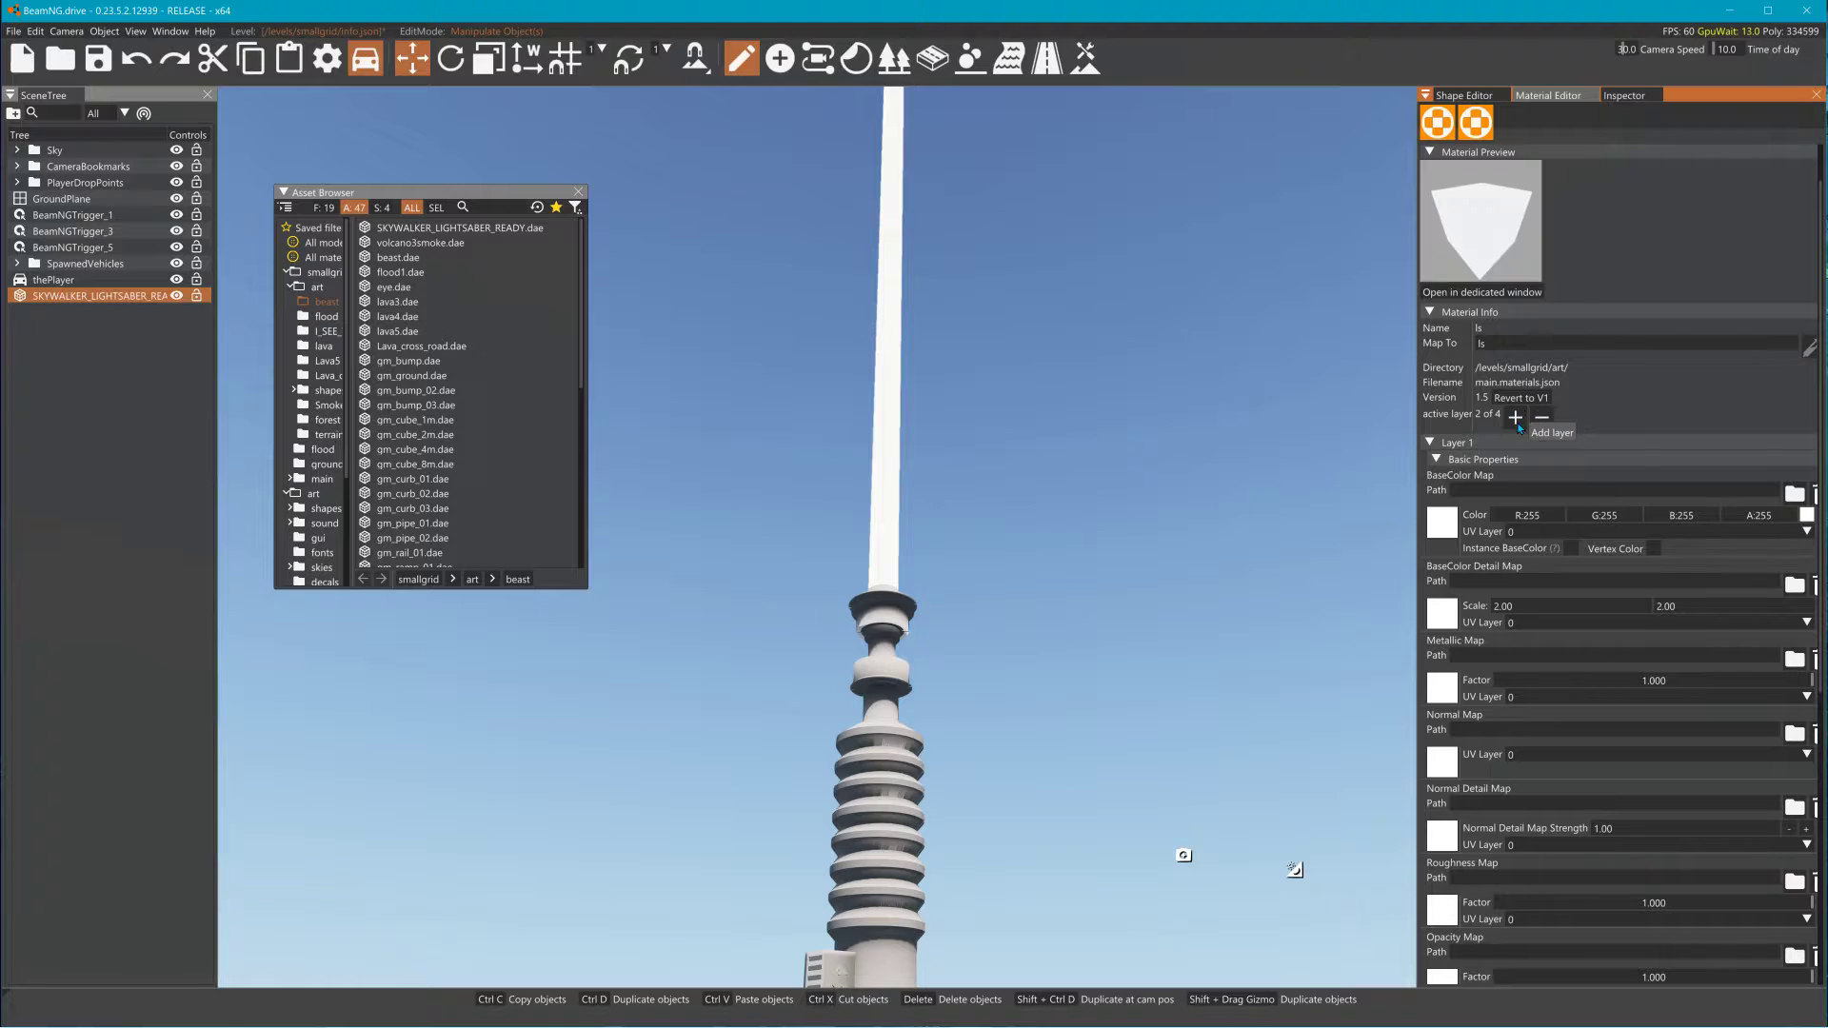
scroll(1634, 804, "down", 7)
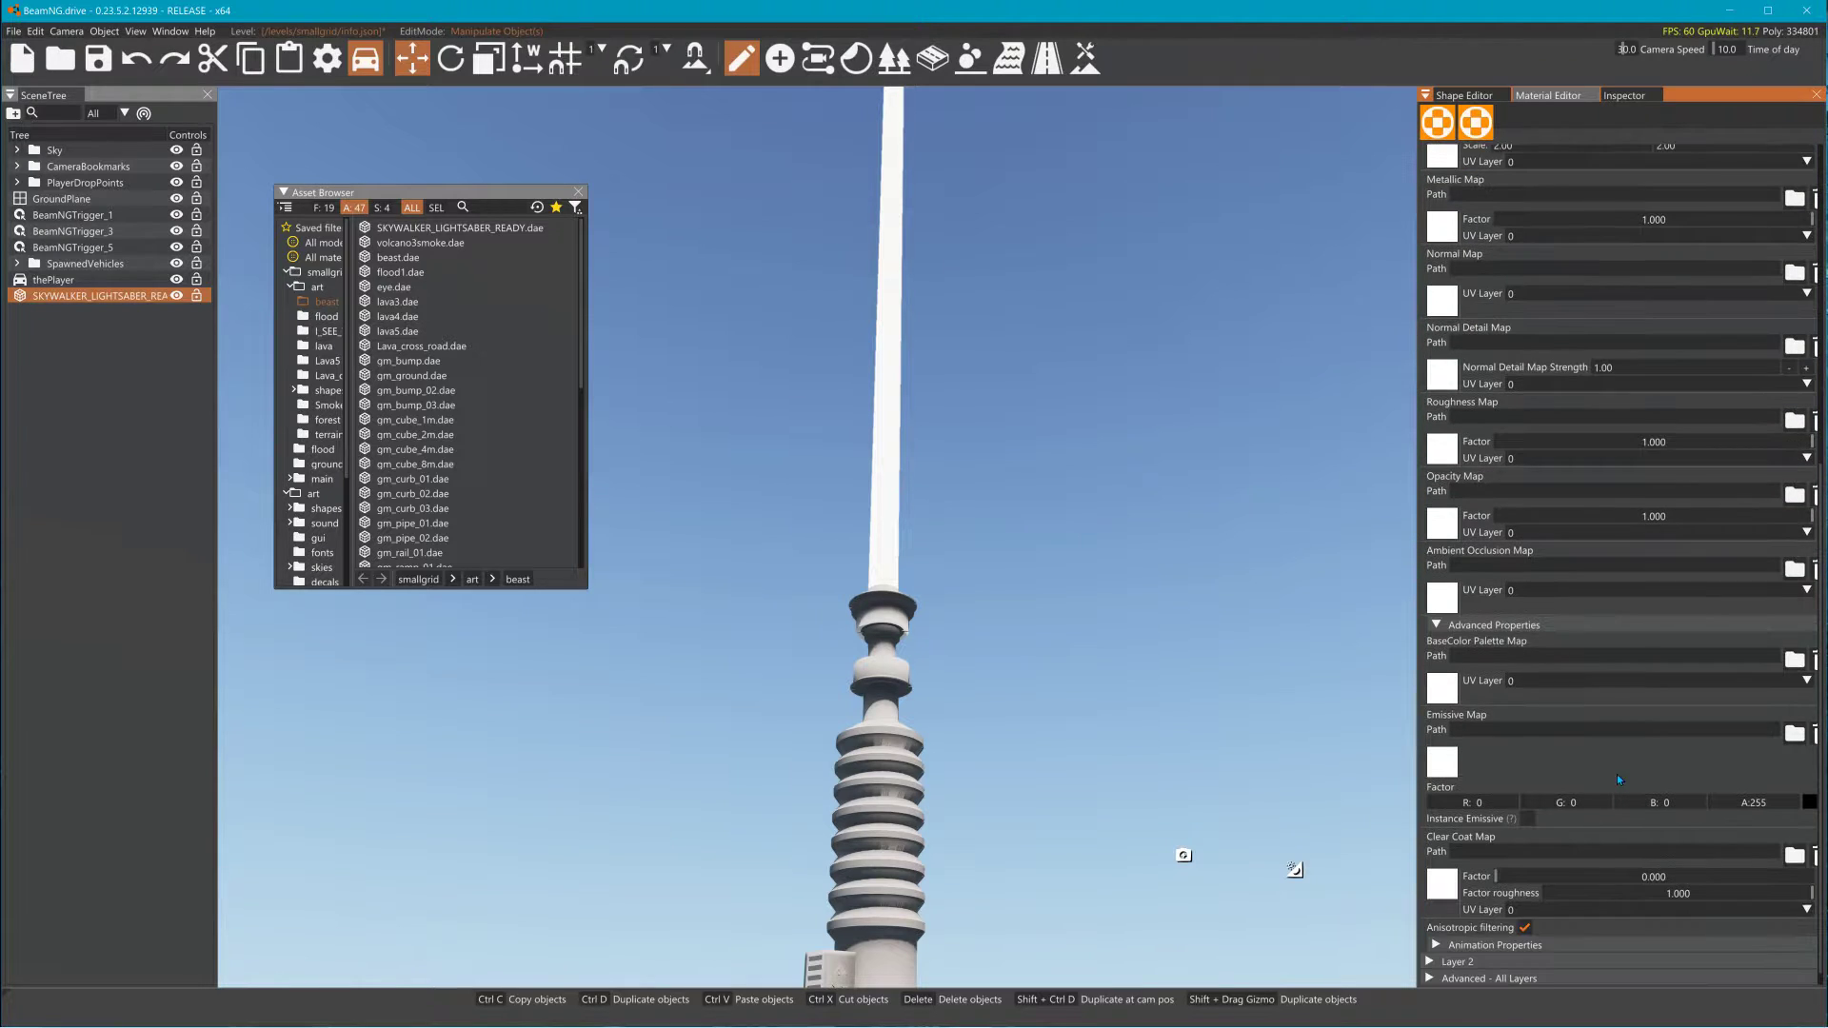
left_click(1485, 657)
scroll(1565, 489, "up", 5)
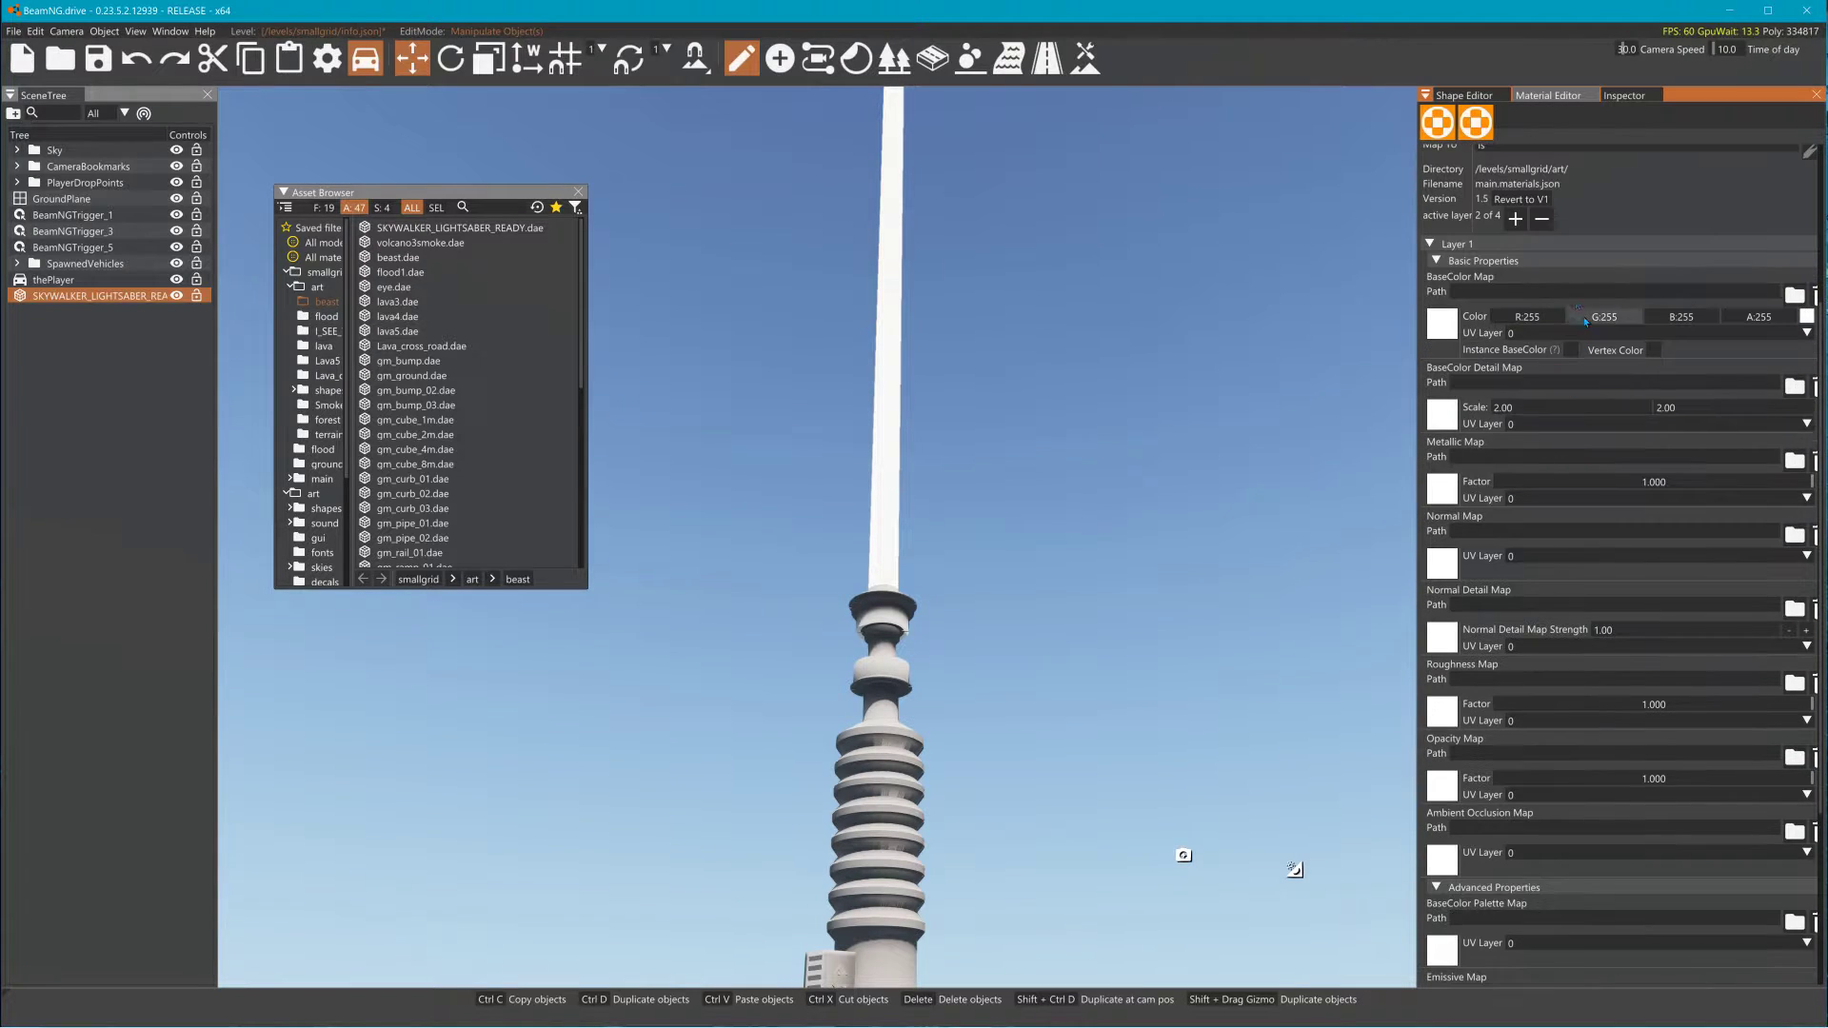
left_click(1519, 224)
left_click(1520, 222)
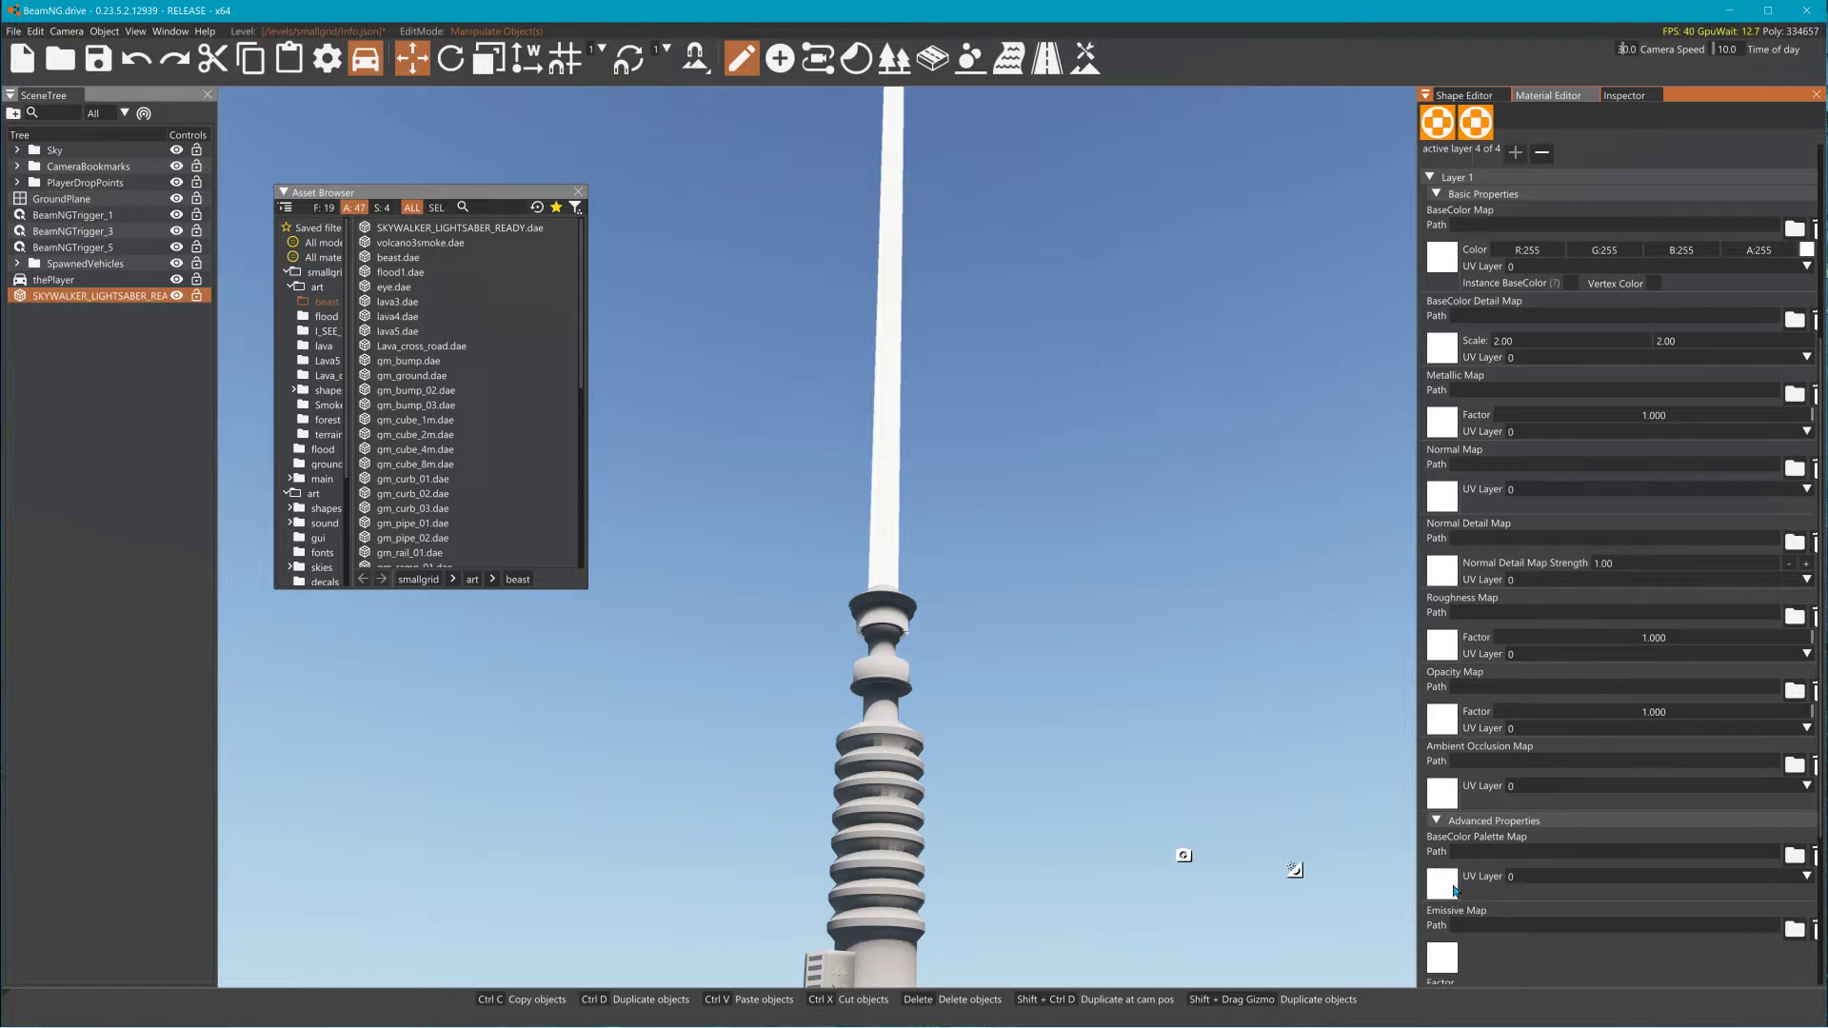
Step: Expand Layers 2 and 3 of the ls material and show Layer 2's advanced properties
scroll(1508, 848, "down", 5)
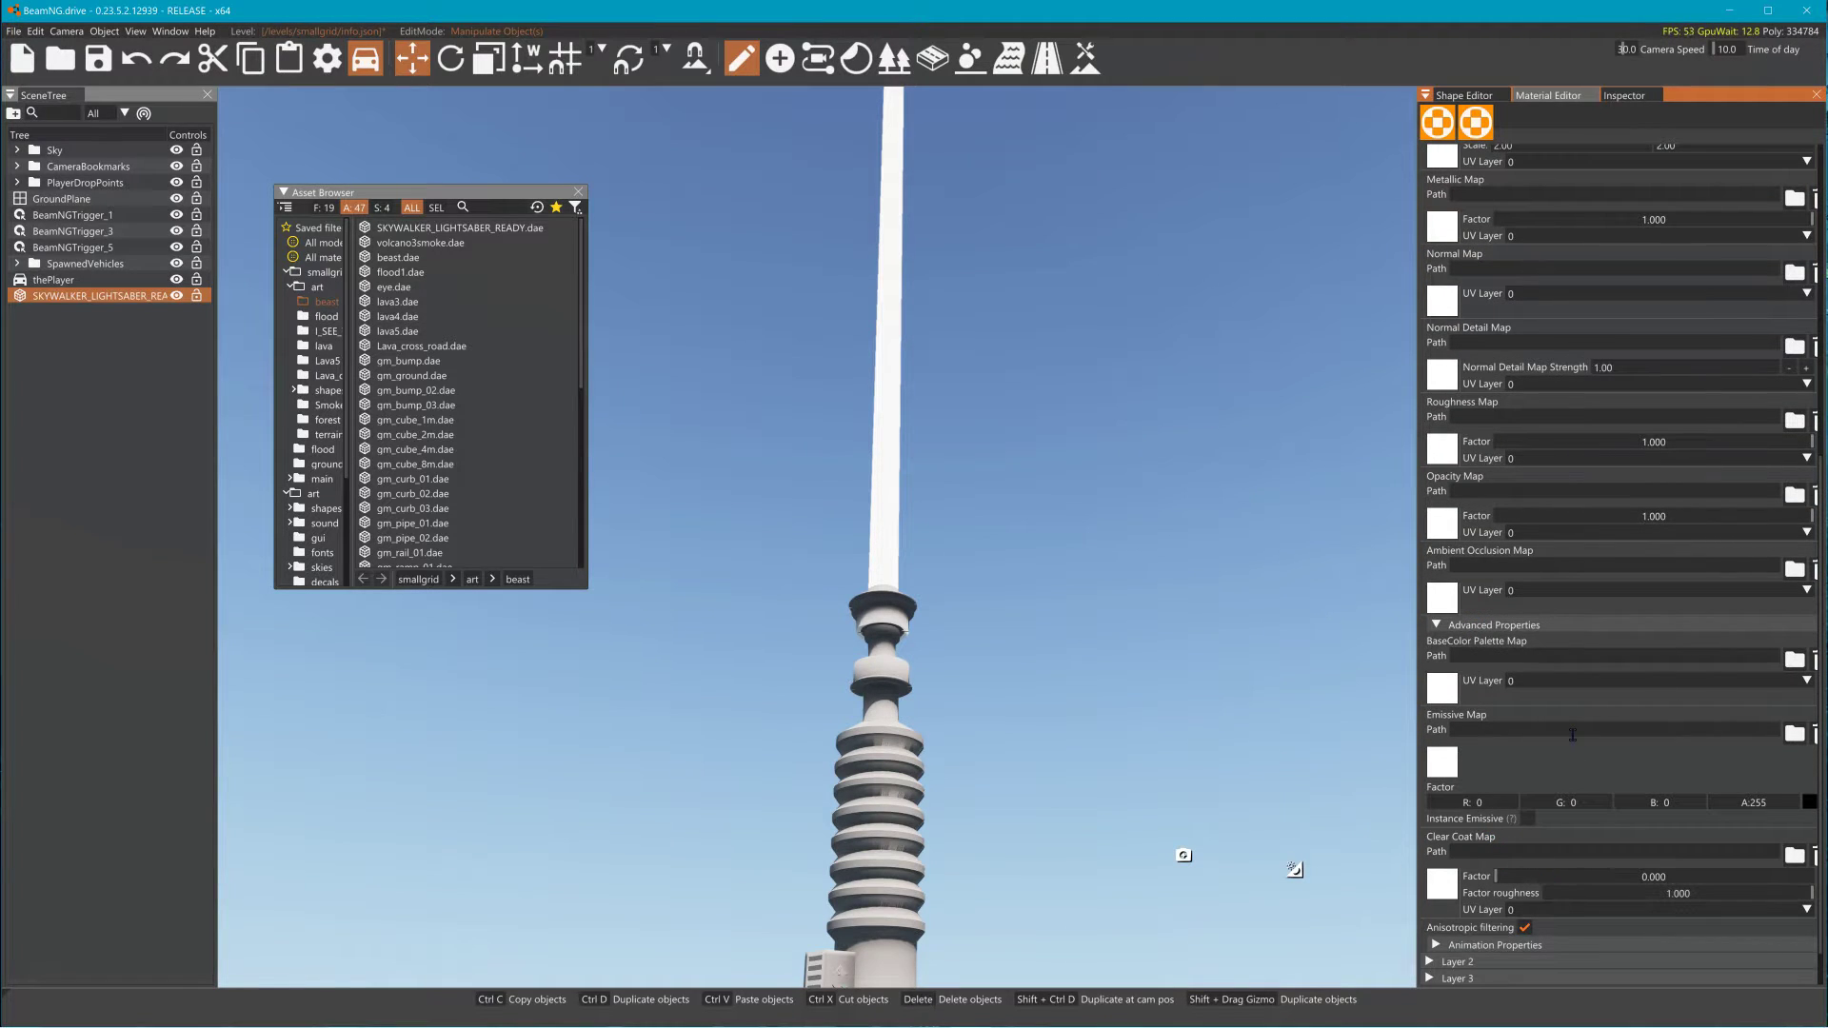
scroll(1582, 729, "down", 1)
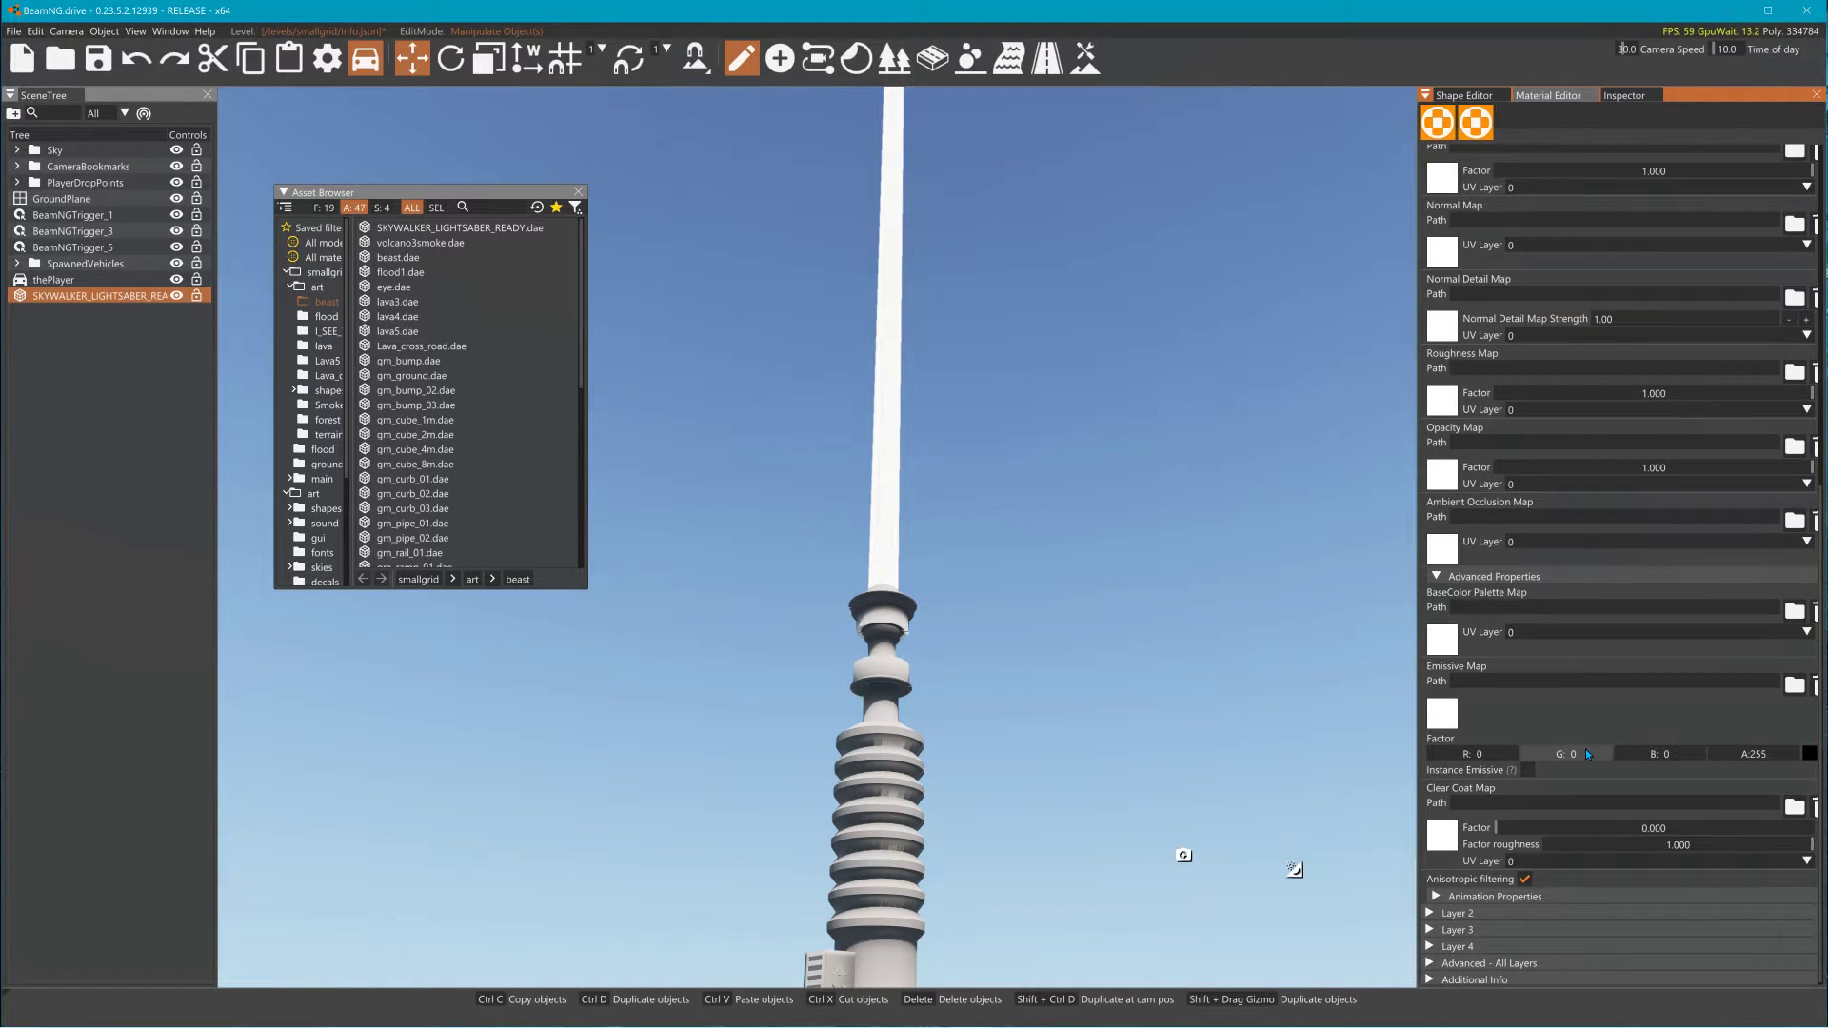
left_click(1430, 915)
scroll(1492, 902, "down", 5)
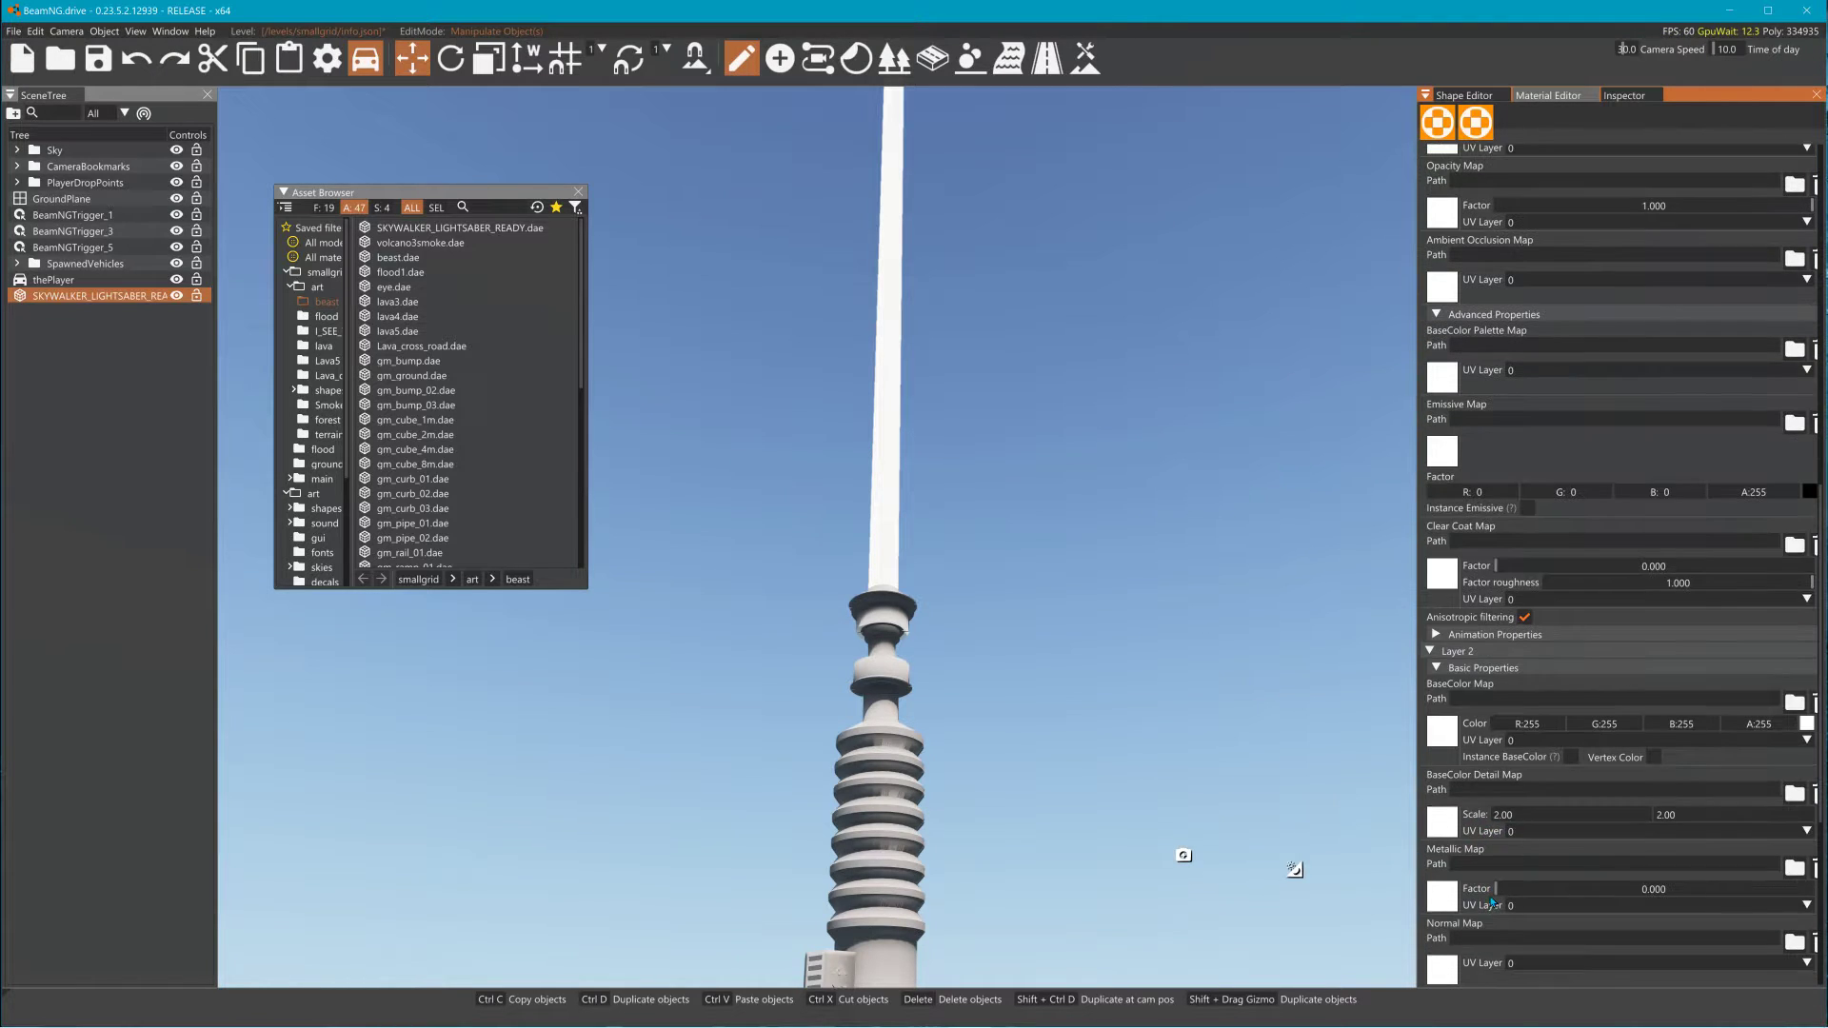
scroll(1540, 841, "down", 8)
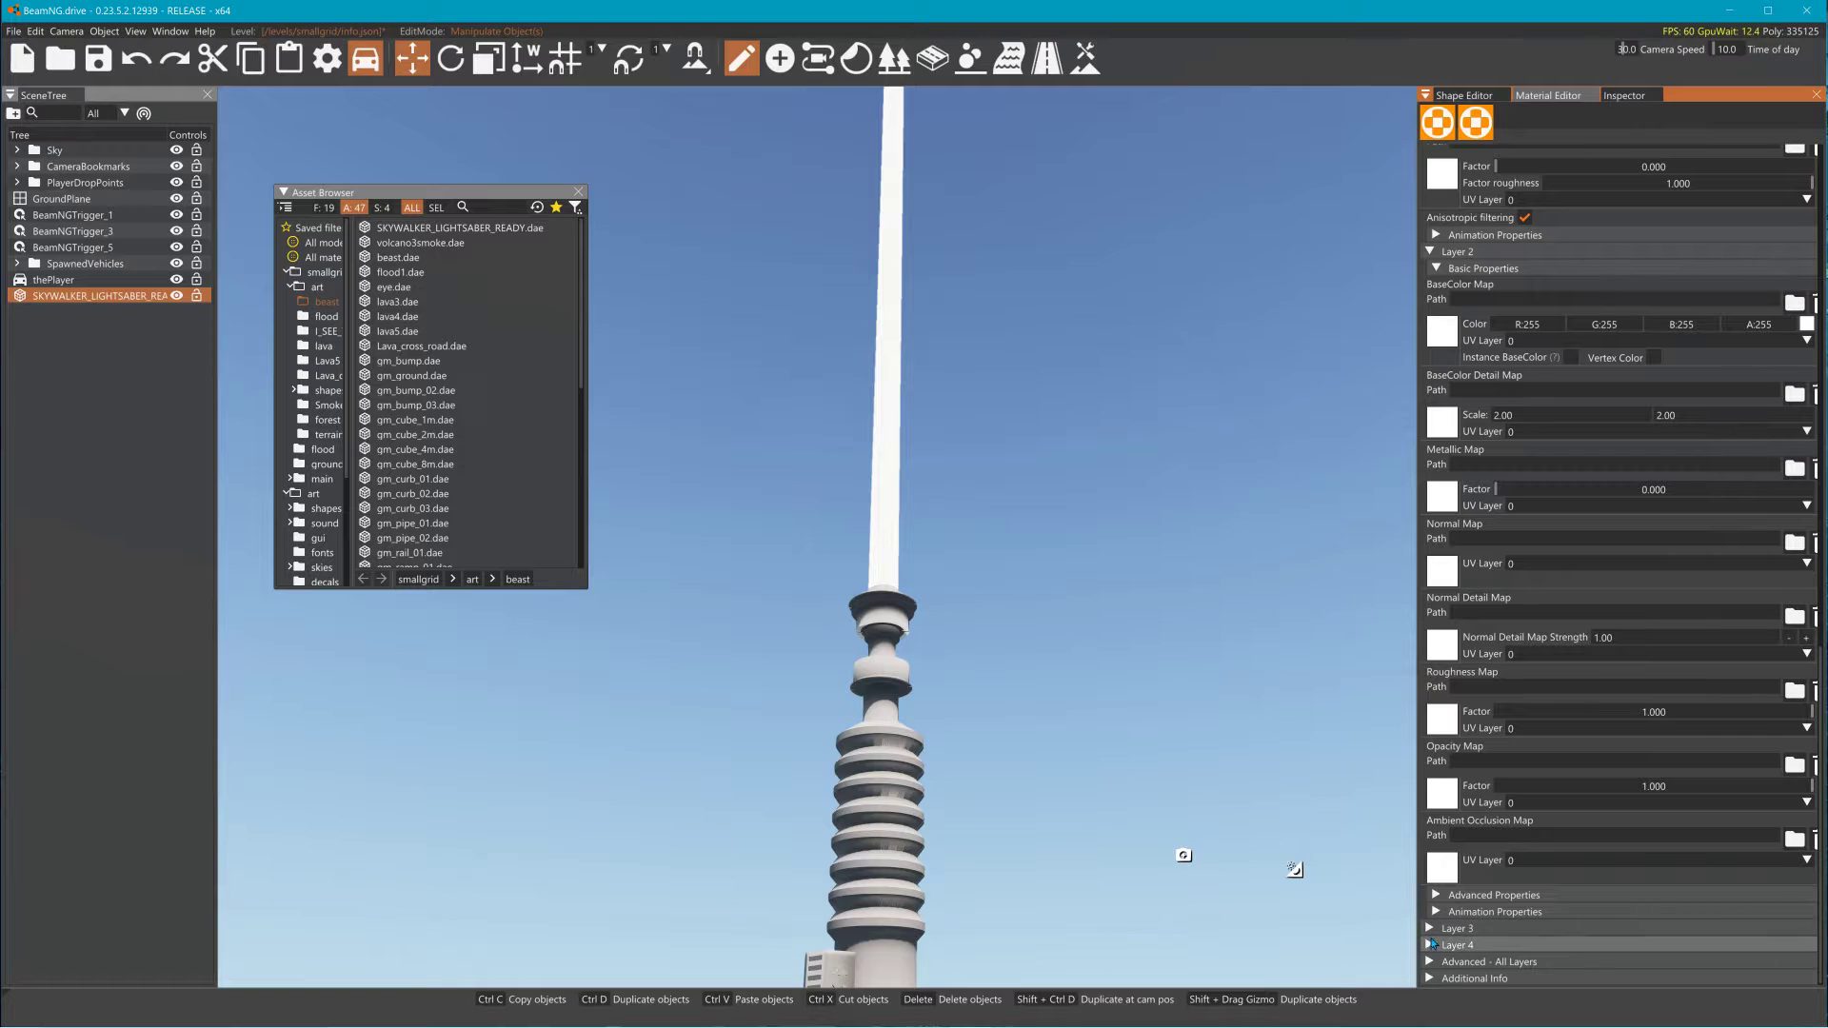
left_click(1447, 929)
scroll(1556, 860, "down", 8)
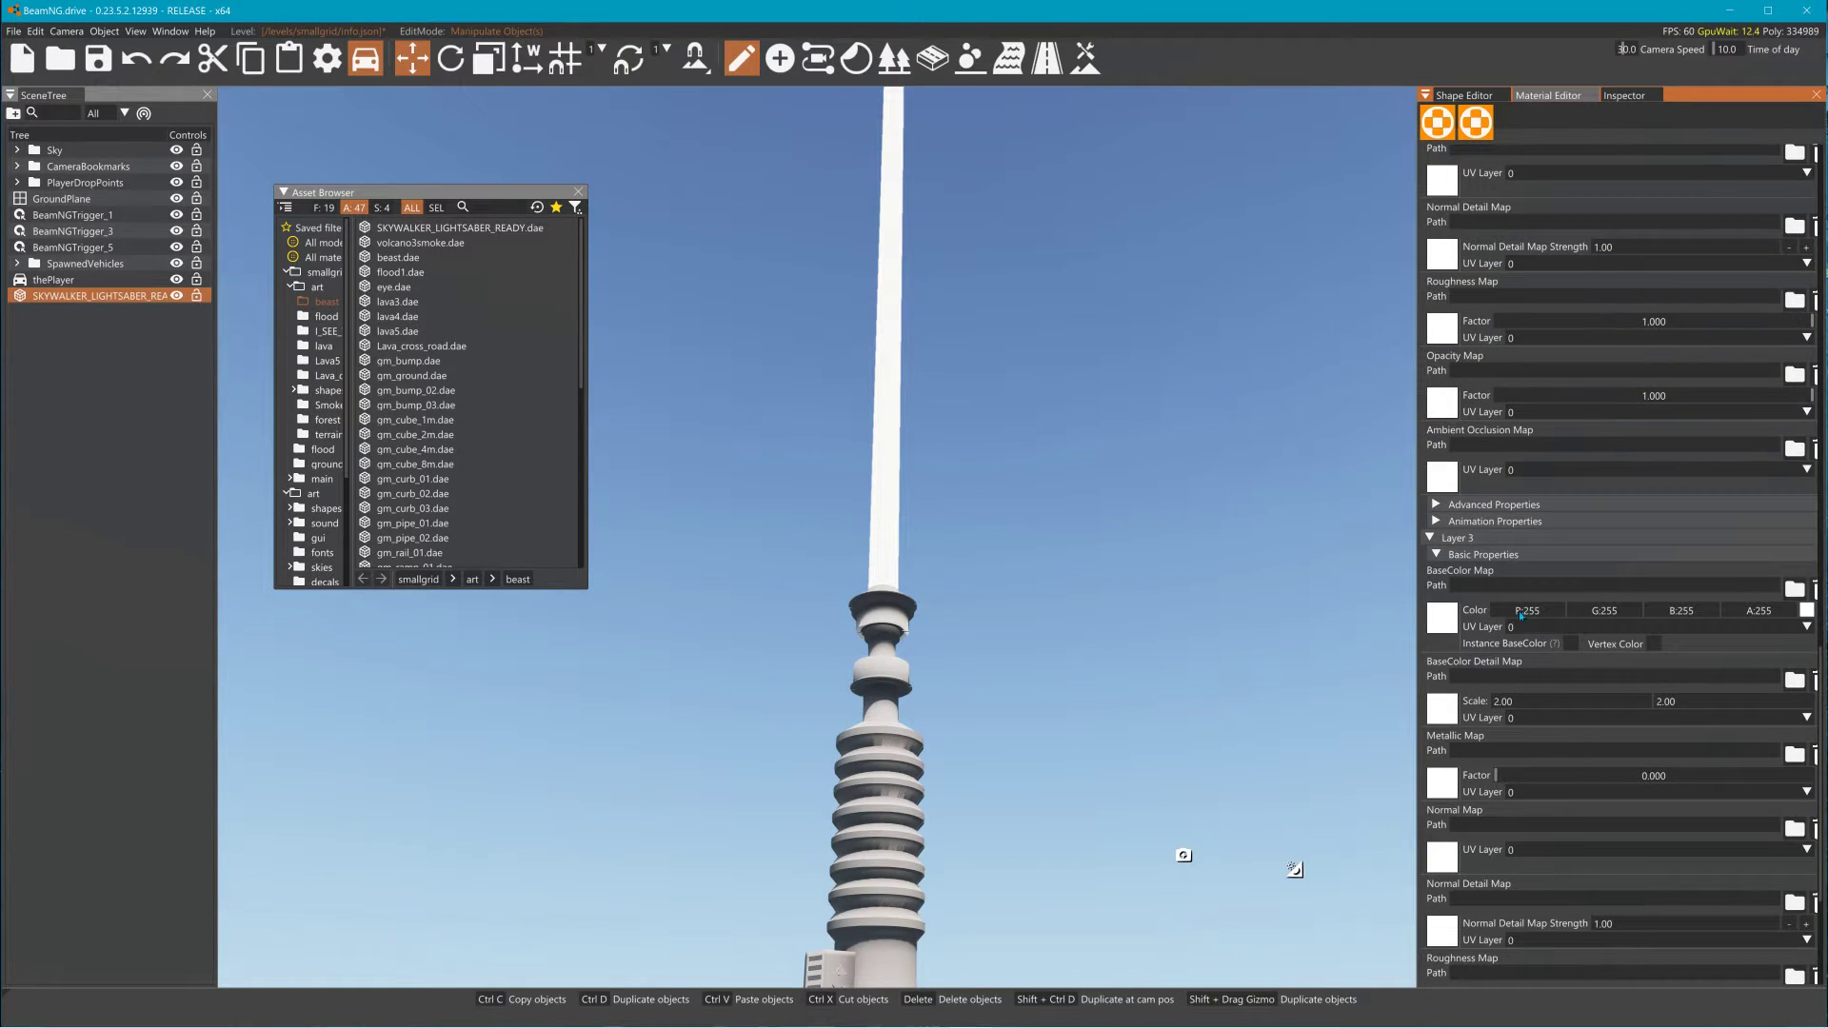
left_click(1494, 504)
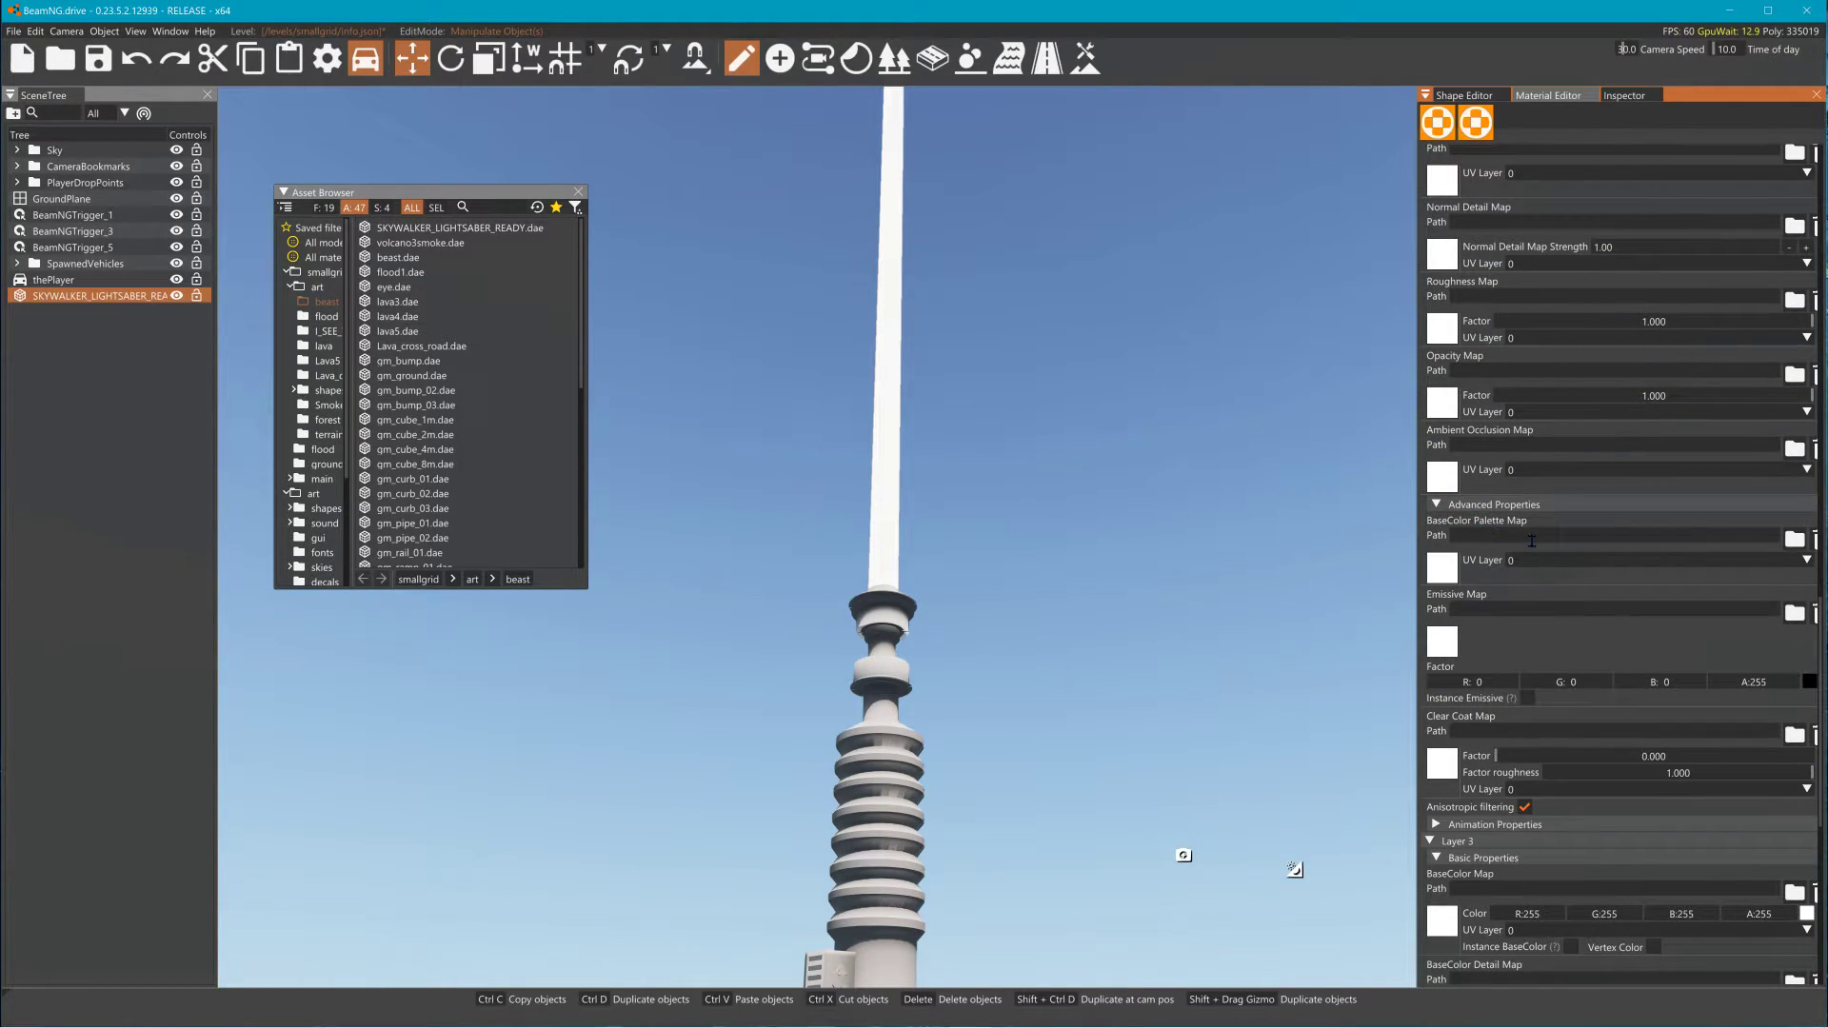
scroll(1531, 541, "down", 4)
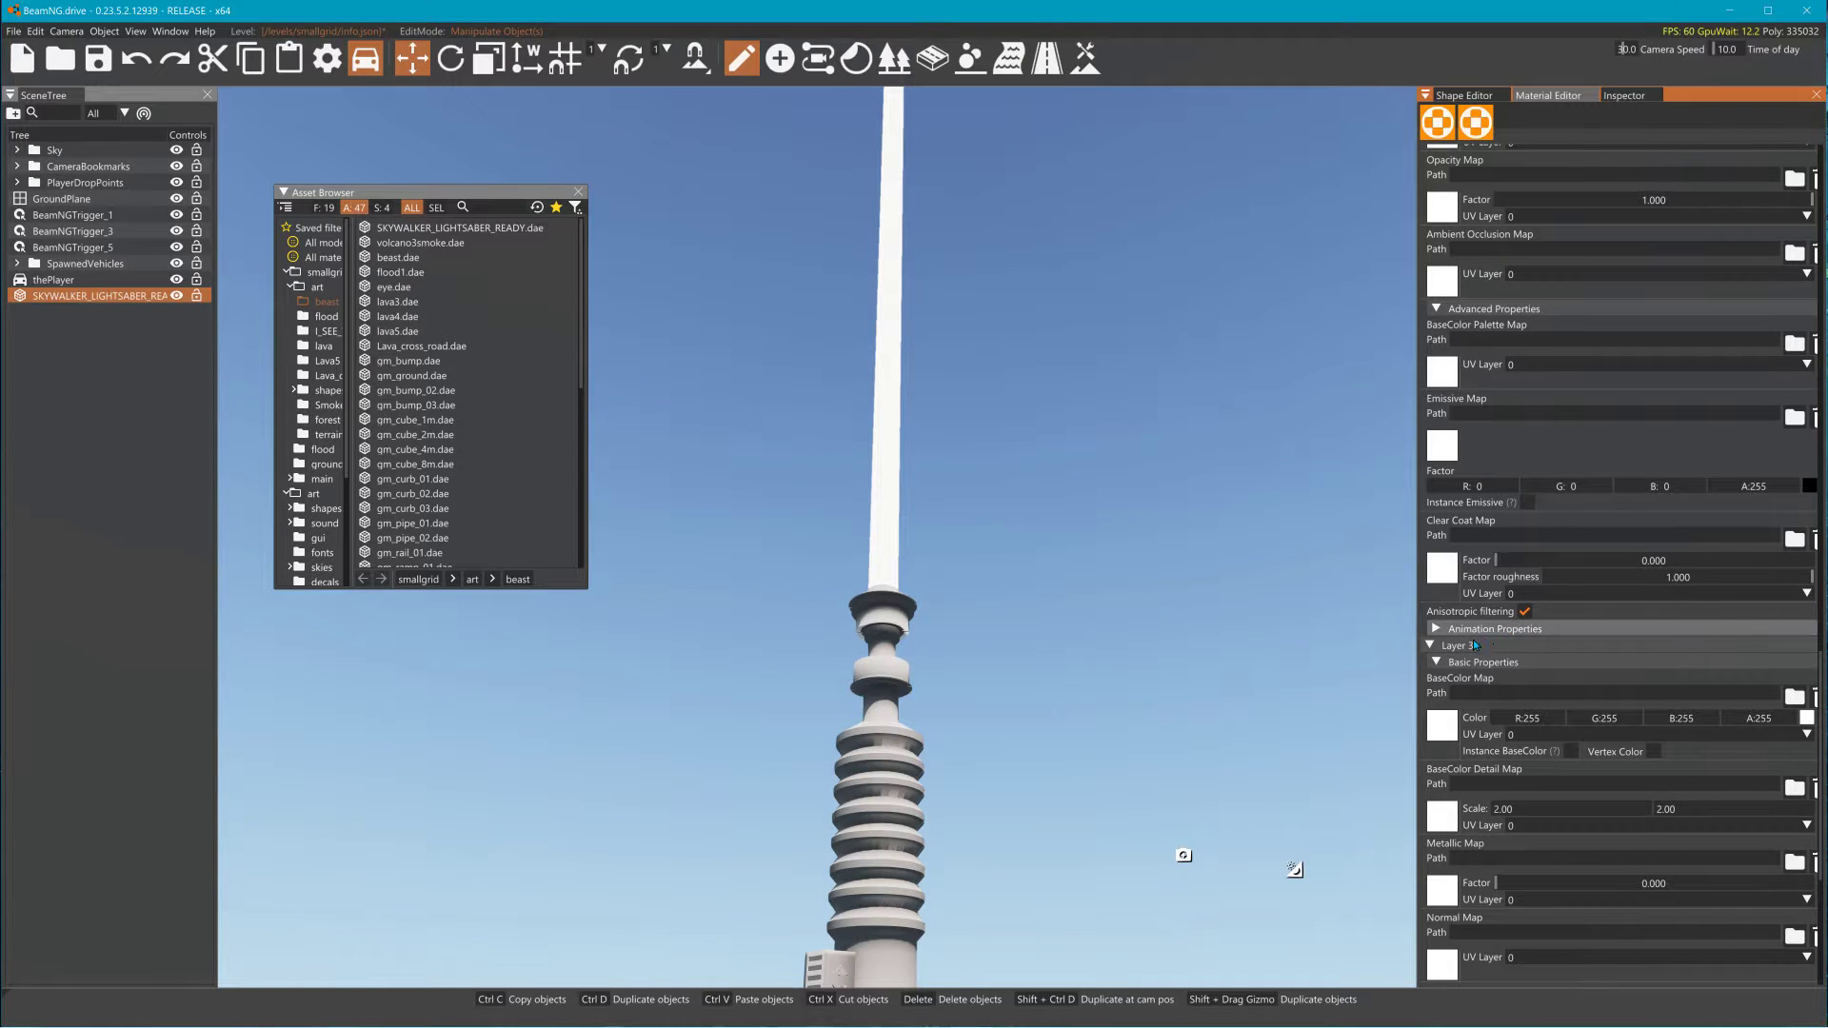
Step: Show Layer 3's advanced properties, and expand Layer 4 together with its advanced properties
scroll(1481, 700, "down", 8)
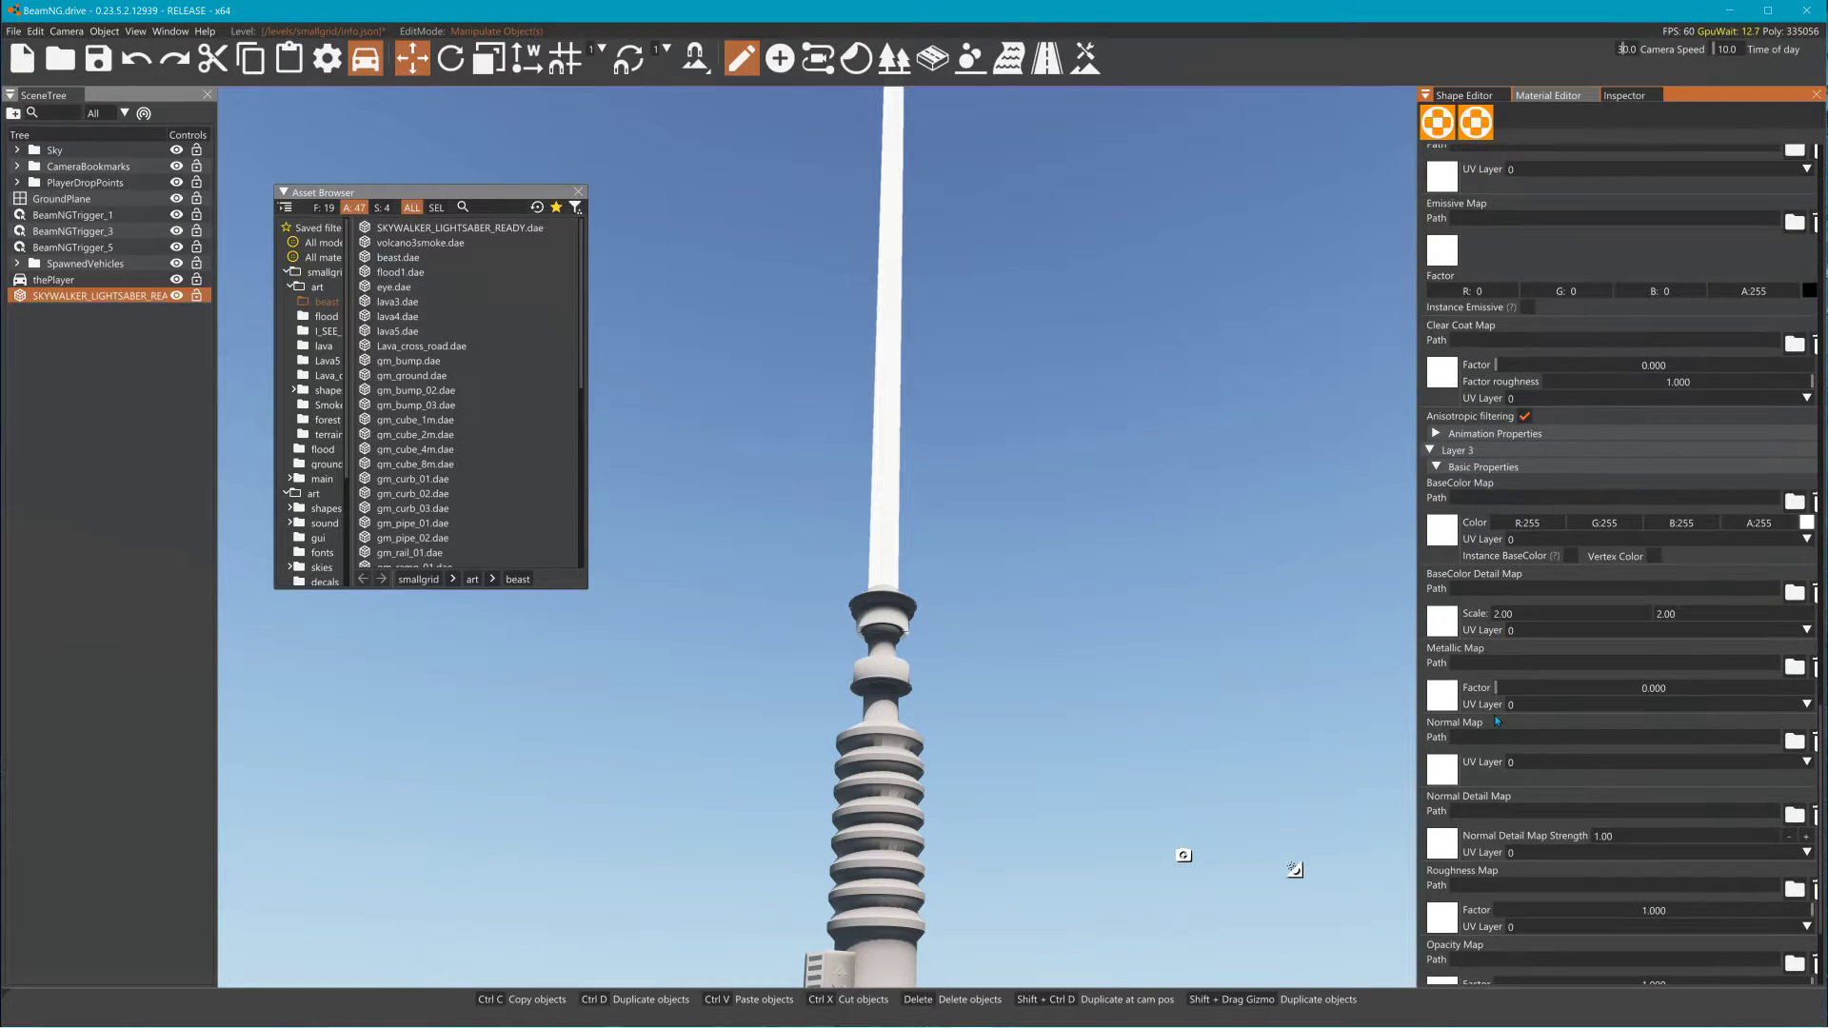
left_click(1471, 908)
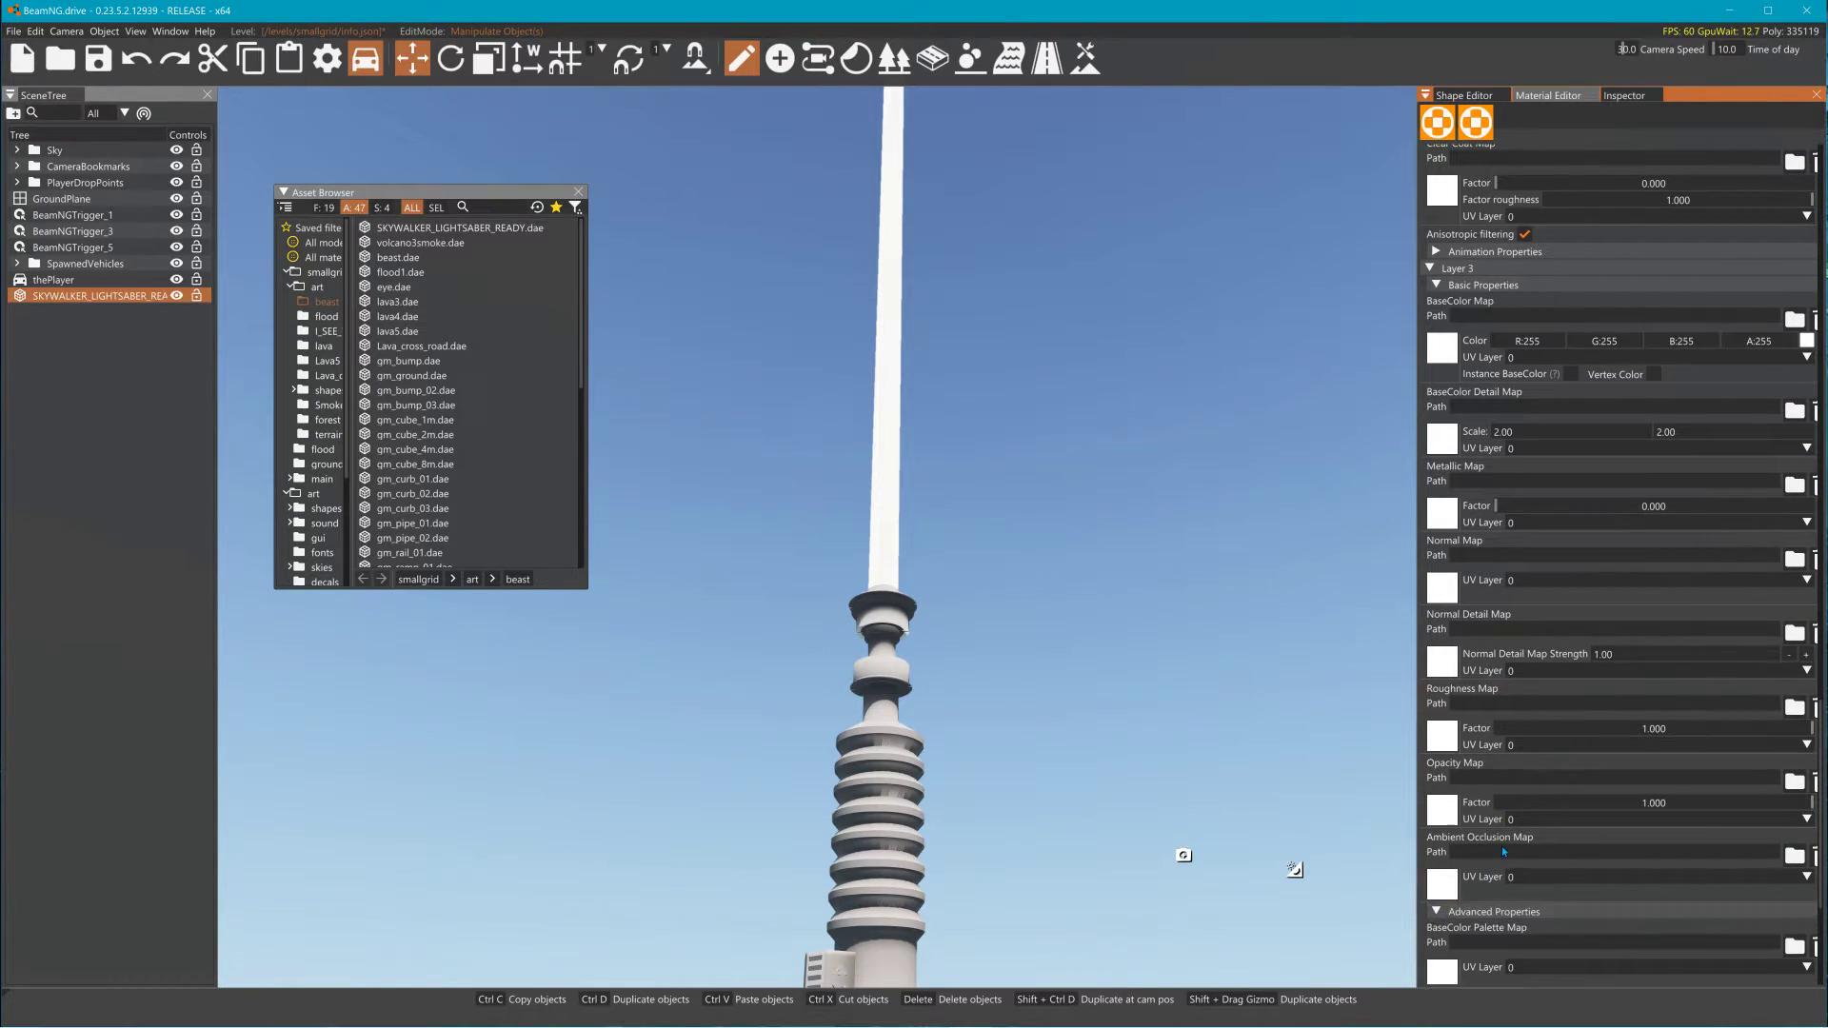
scroll(1504, 837, "down", 6)
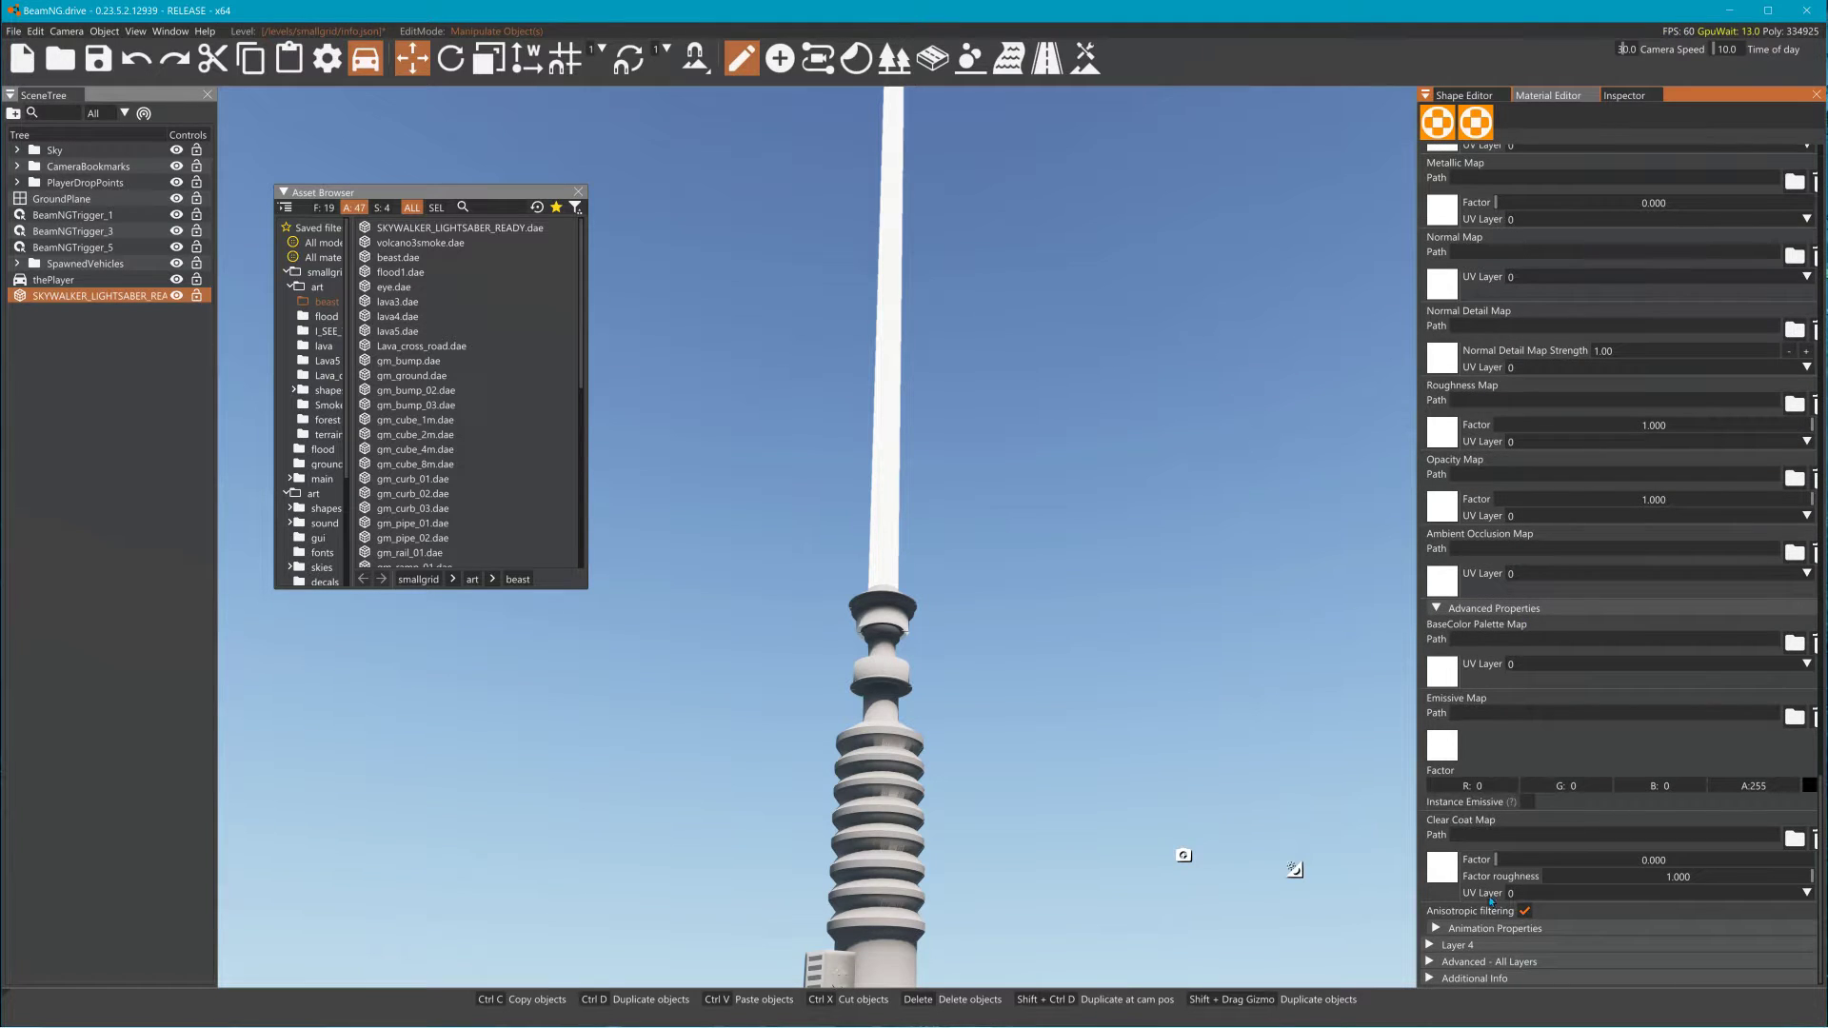
left_click(1457, 946)
scroll(1511, 880, "down", 8)
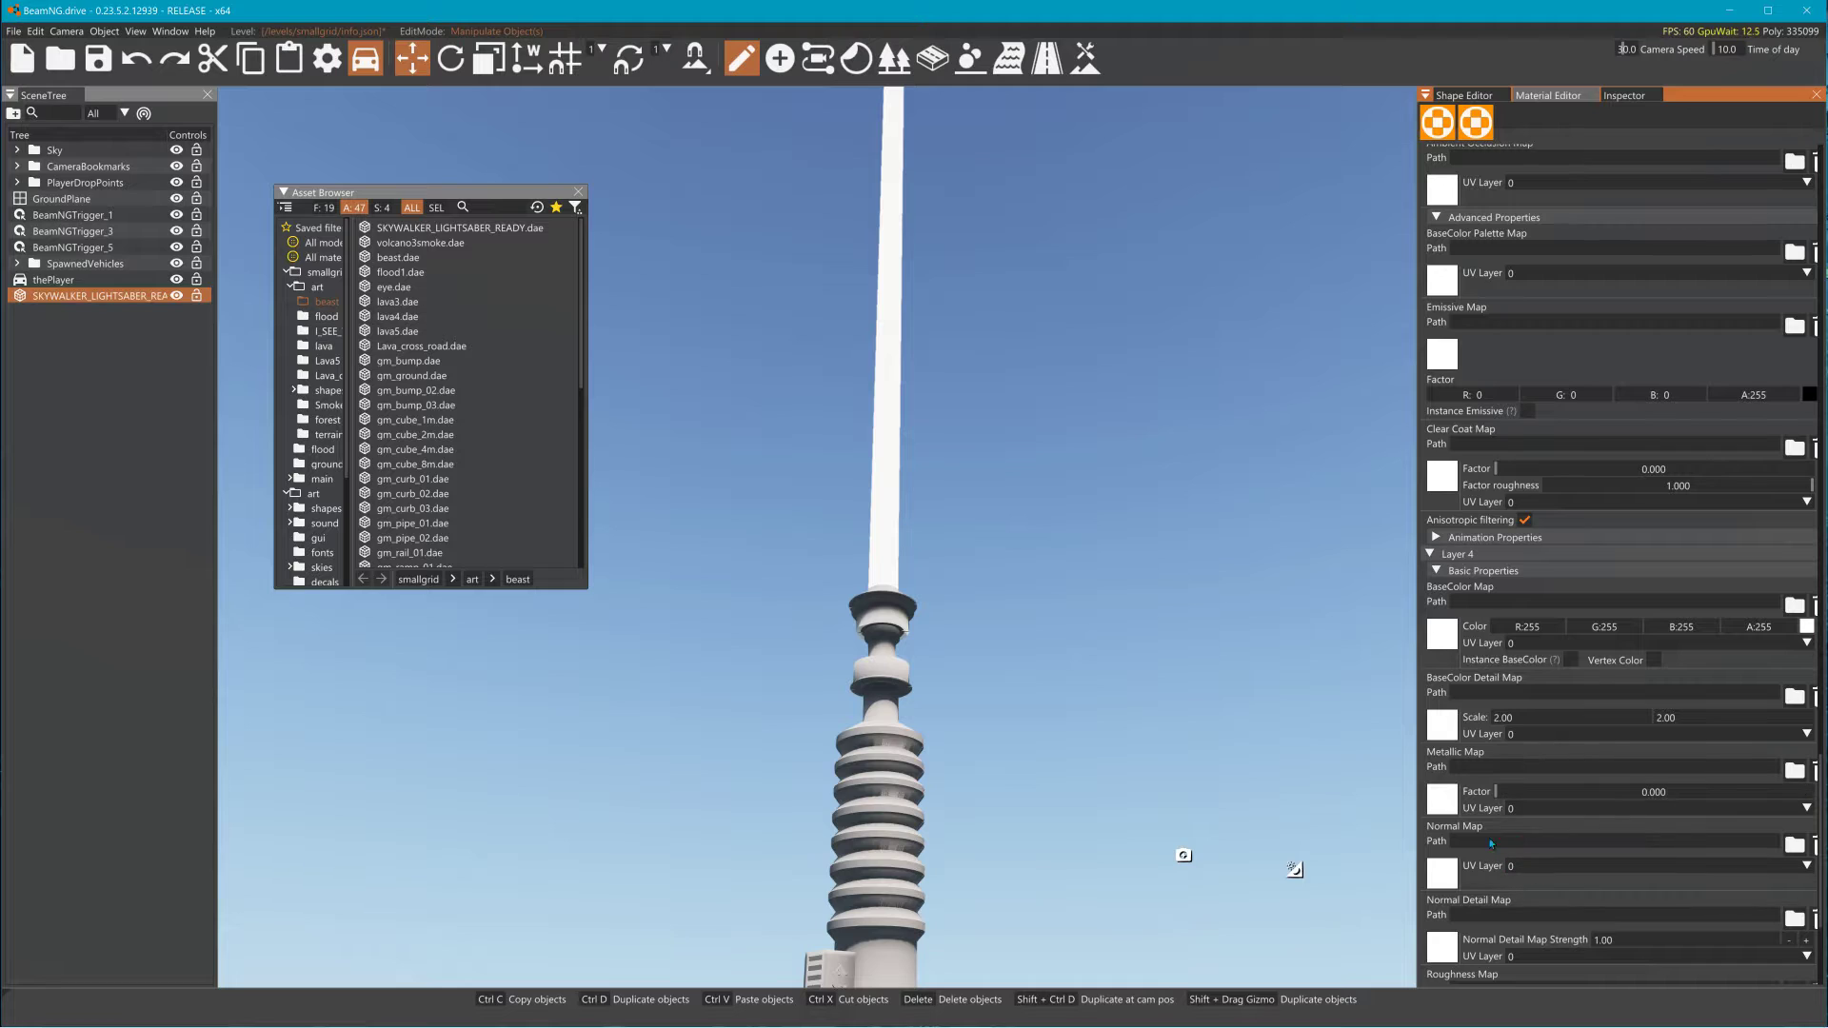
scroll(1622, 913, "down", 4)
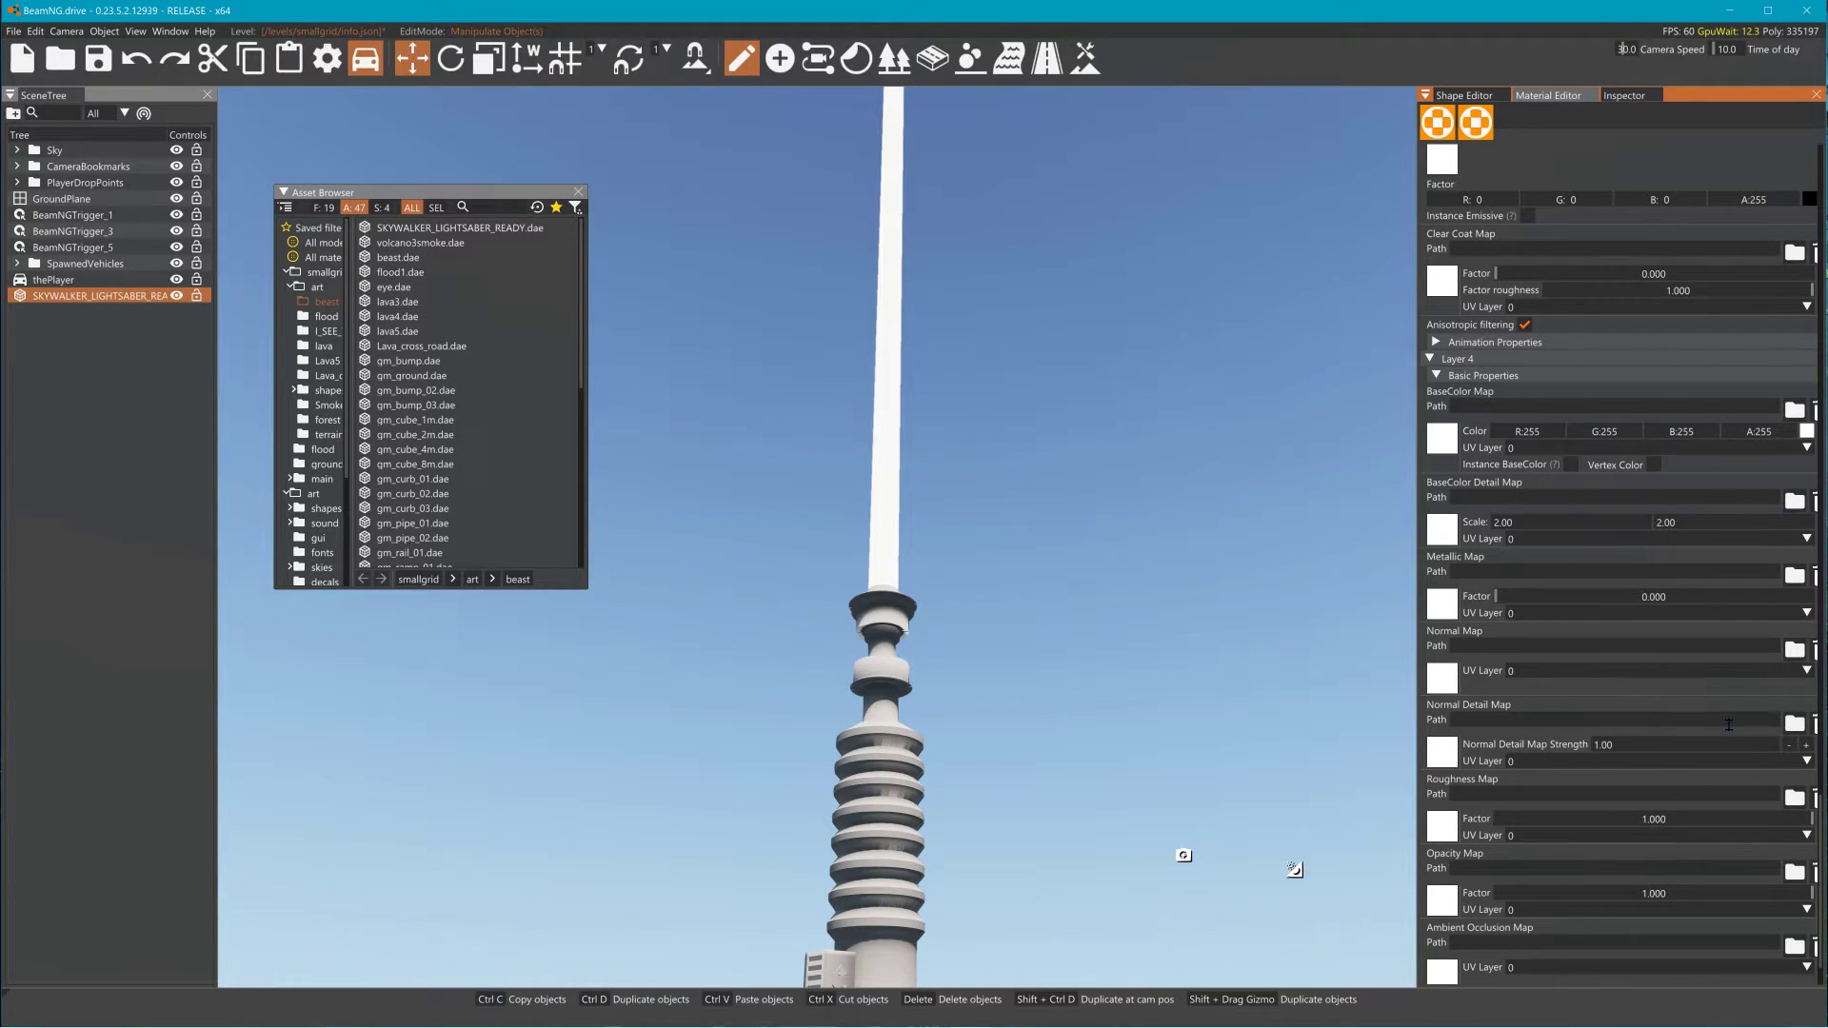
scroll(1685, 741, "down", 2)
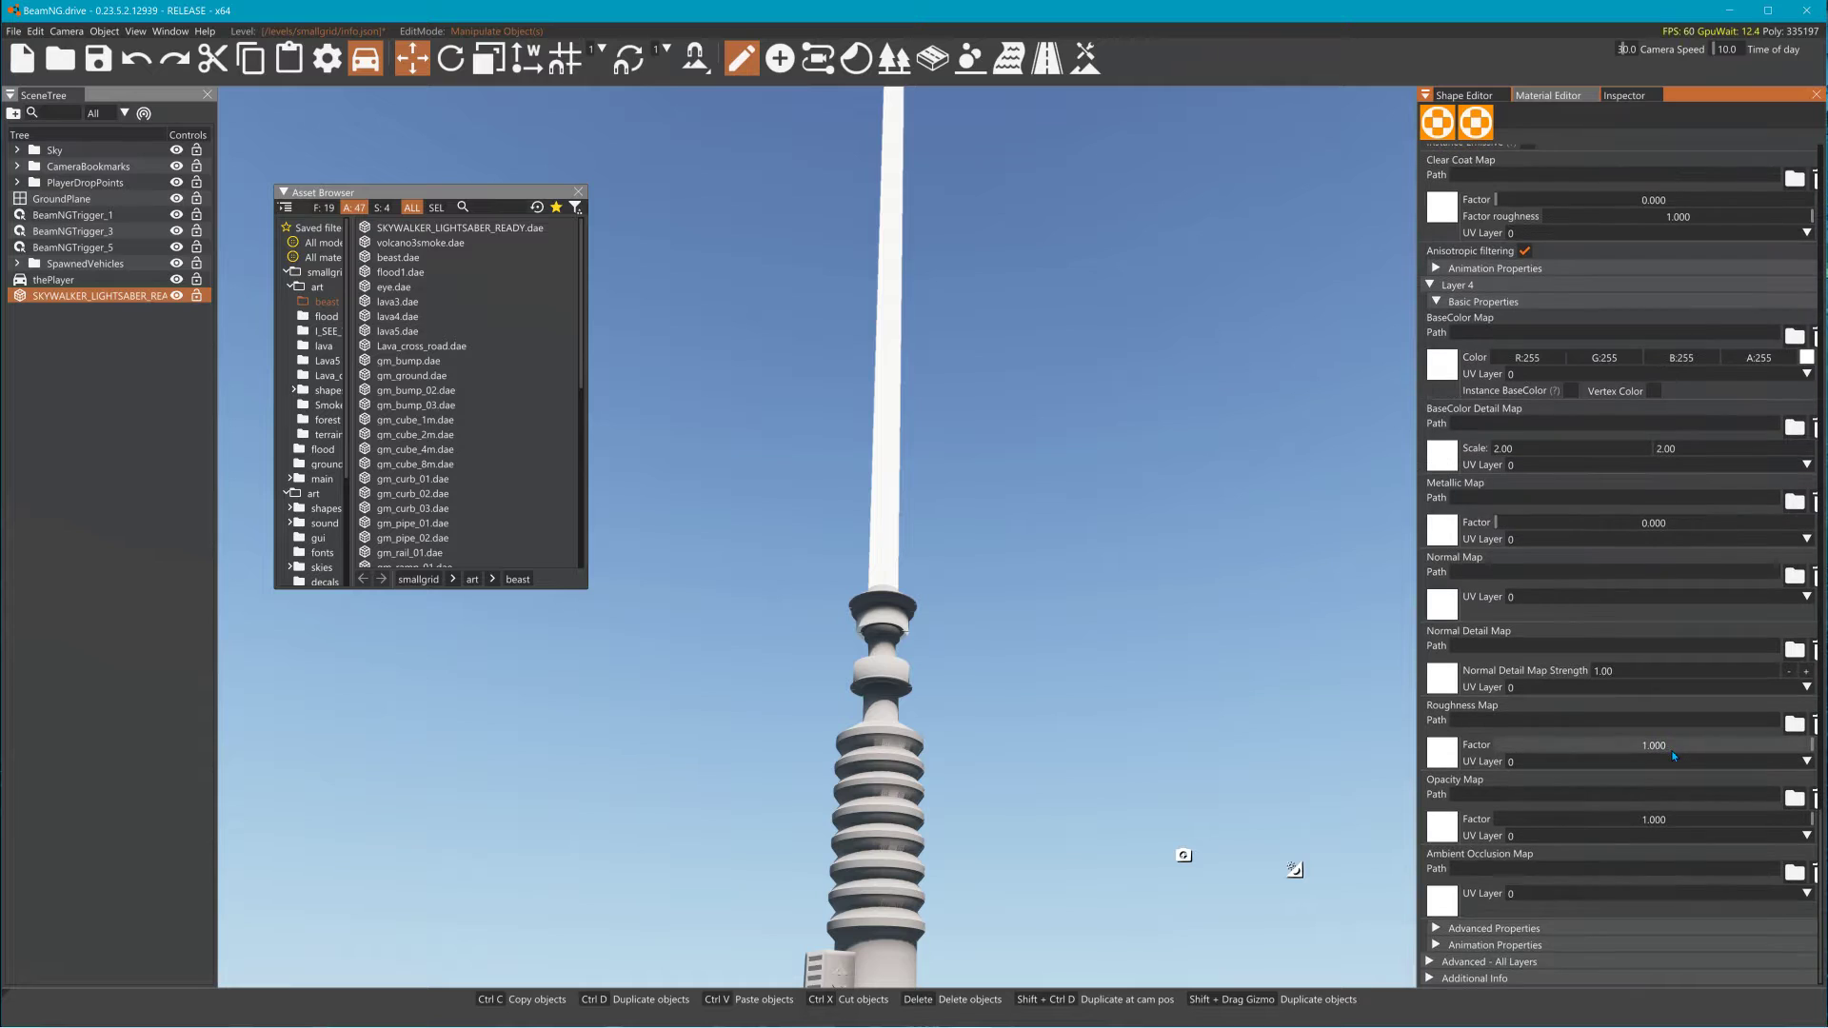
left_click(1434, 929)
Step: Look over the basic and advanced properties of all four ls layers, from Layer 4 up to Layer 1
scroll(1615, 897, "down", 8)
scroll(1609, 876, "up", 20)
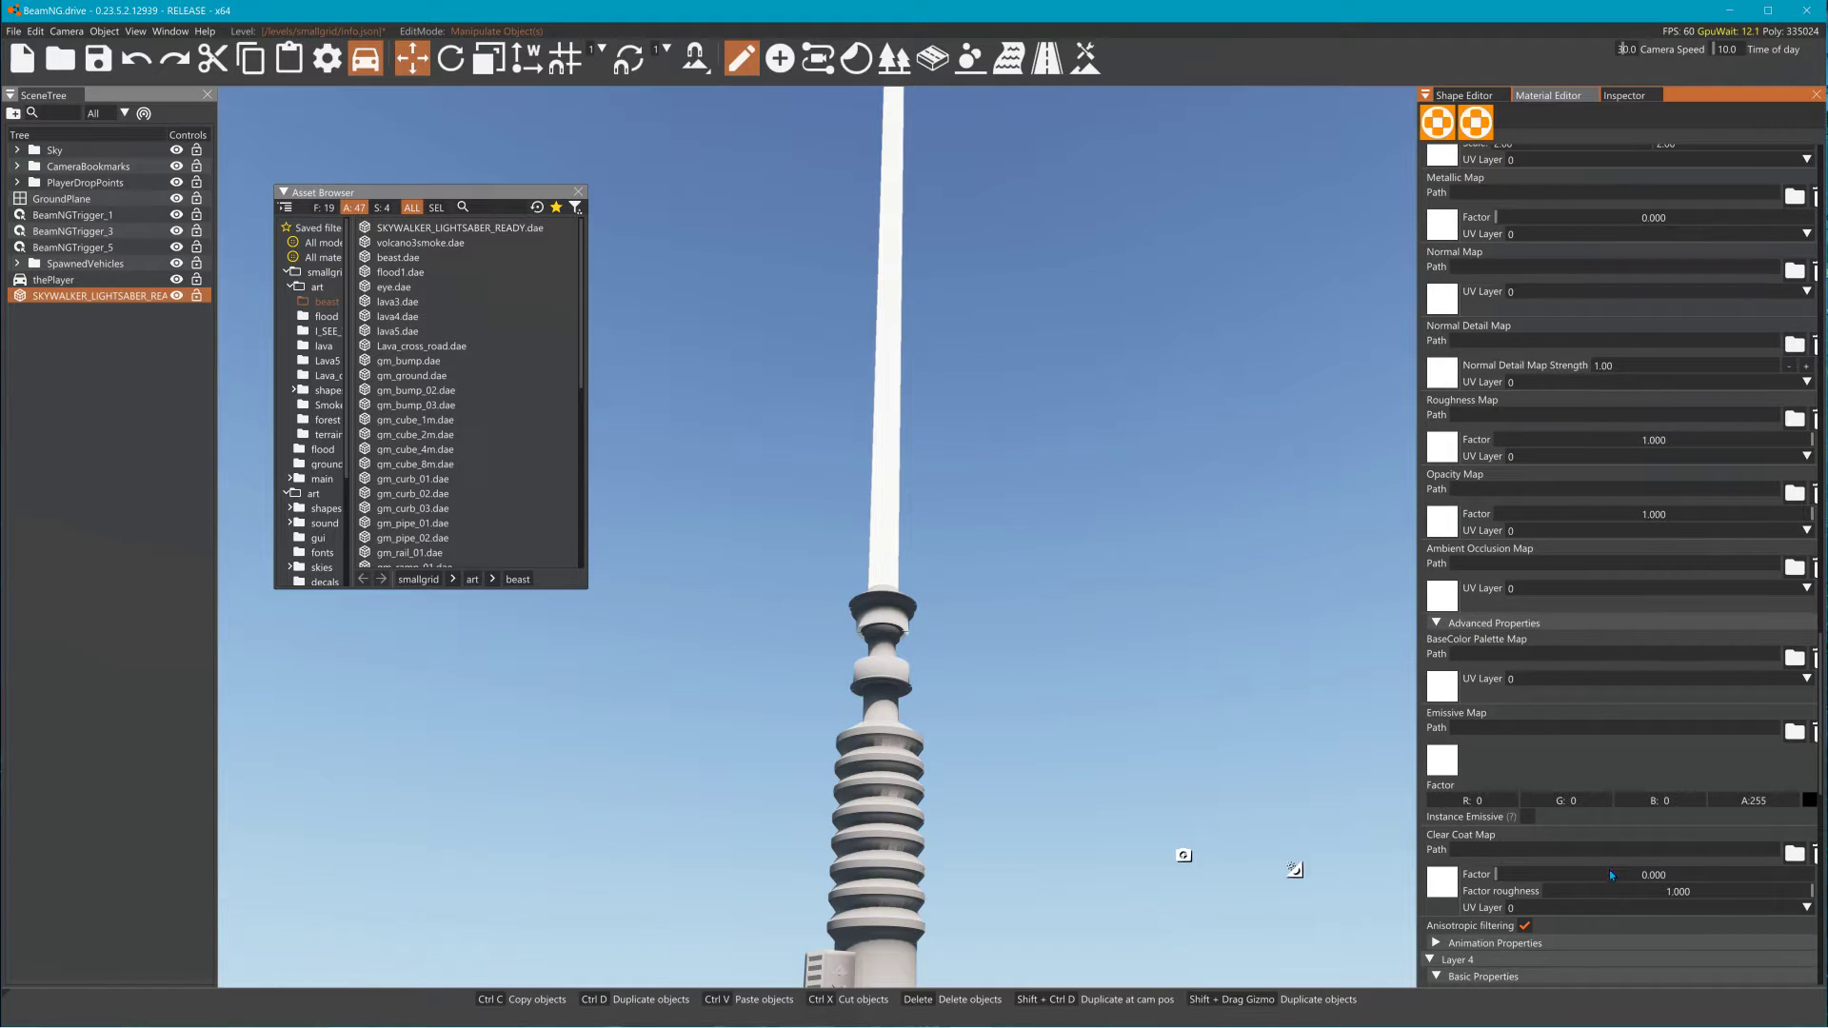
scroll(1540, 906, "down", 15)
scroll(1630, 815, "up", 20)
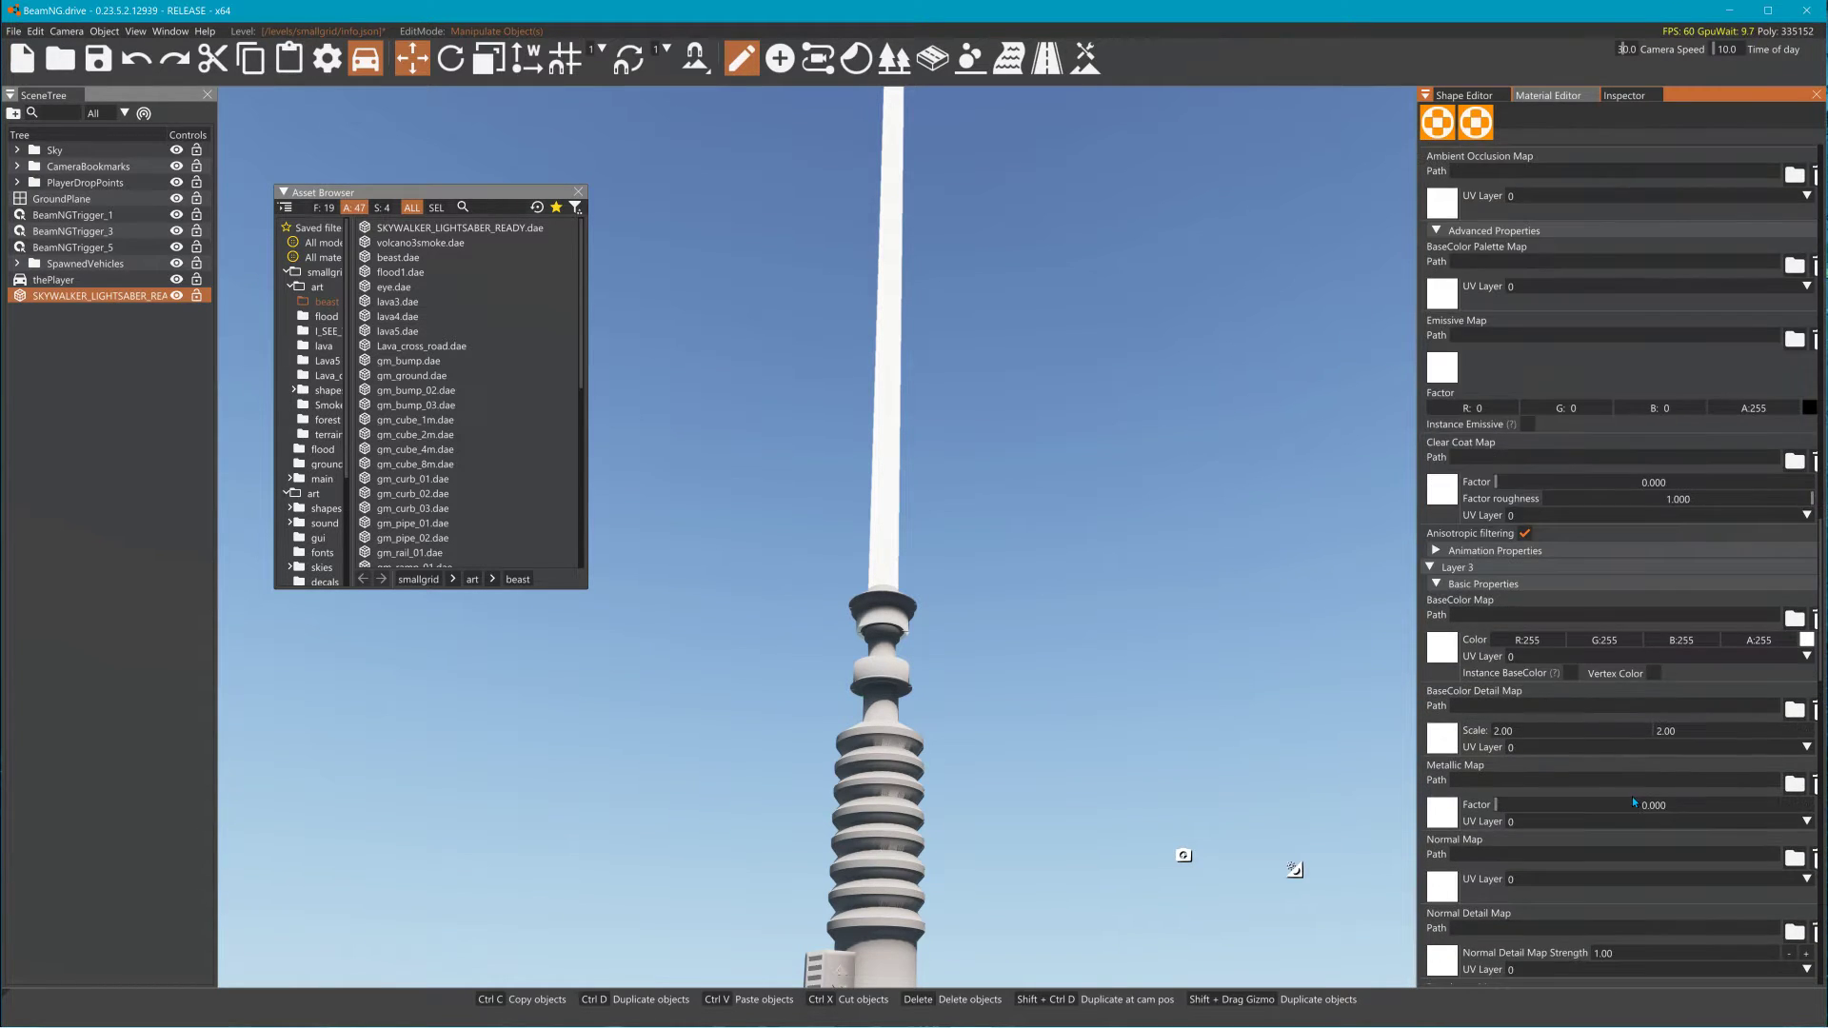
scroll(1636, 790, "up", 20)
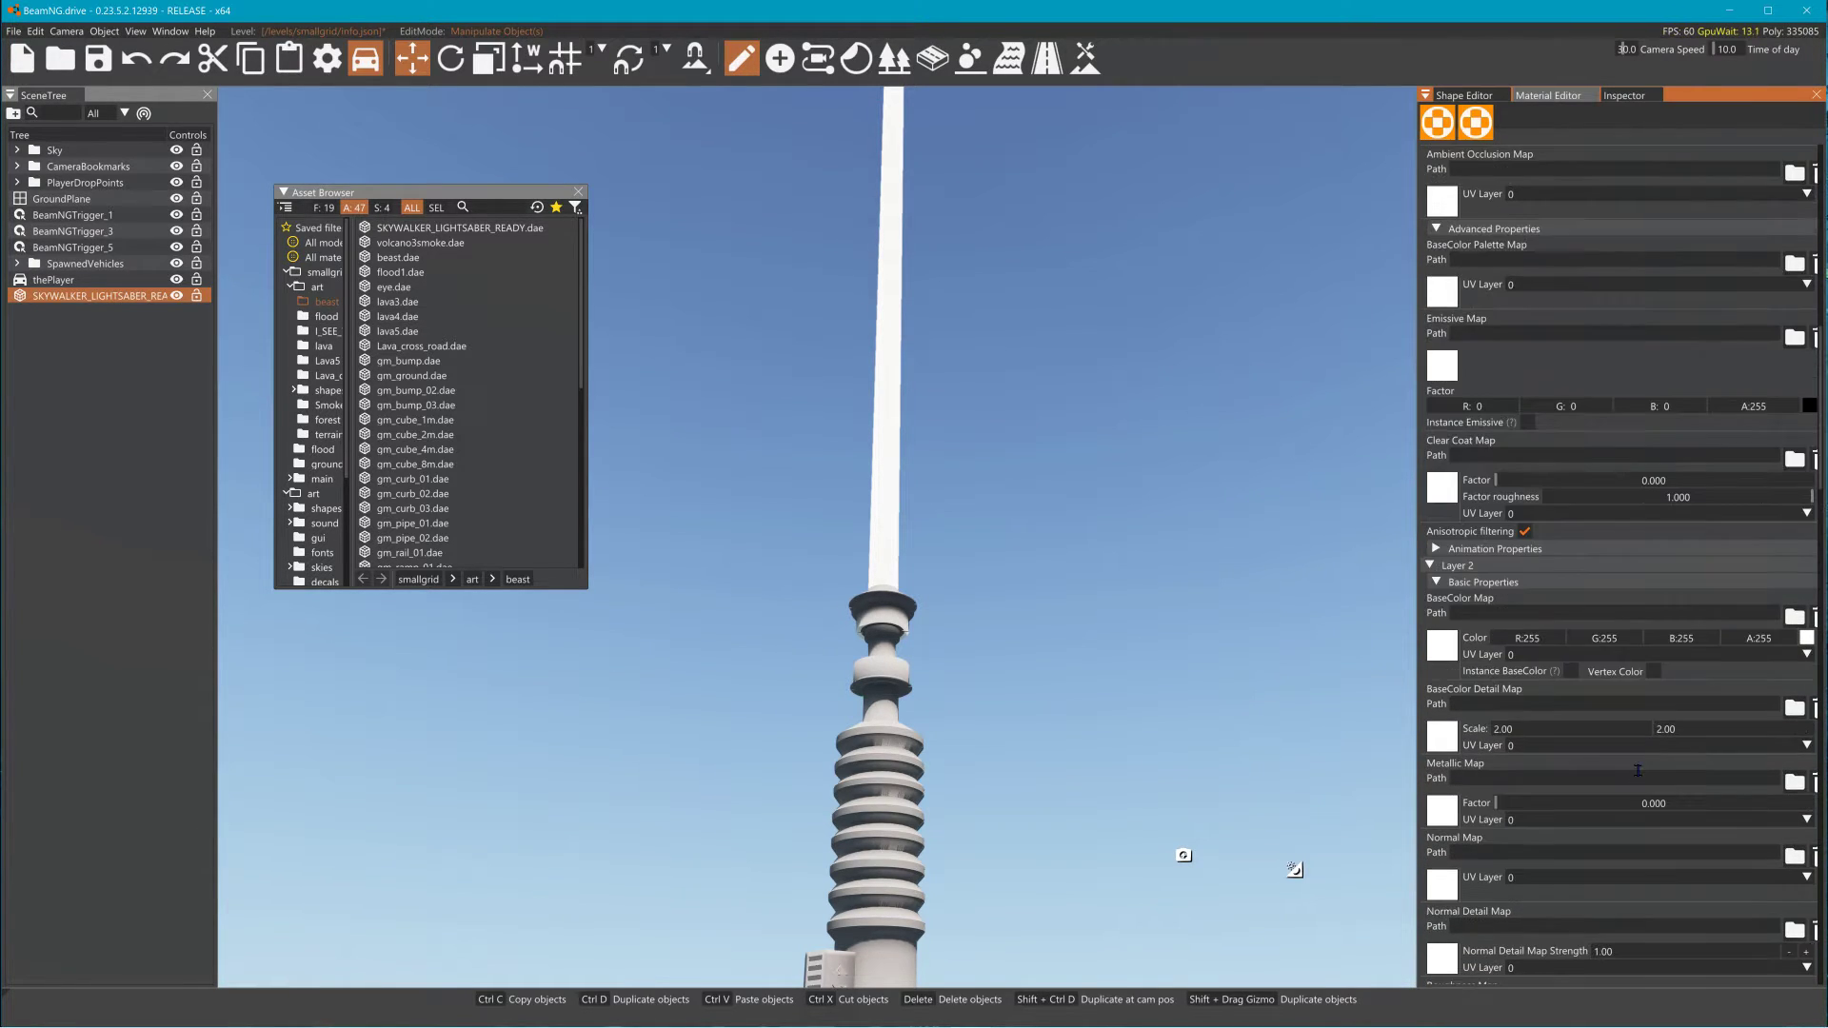
scroll(1637, 767, "up", 3)
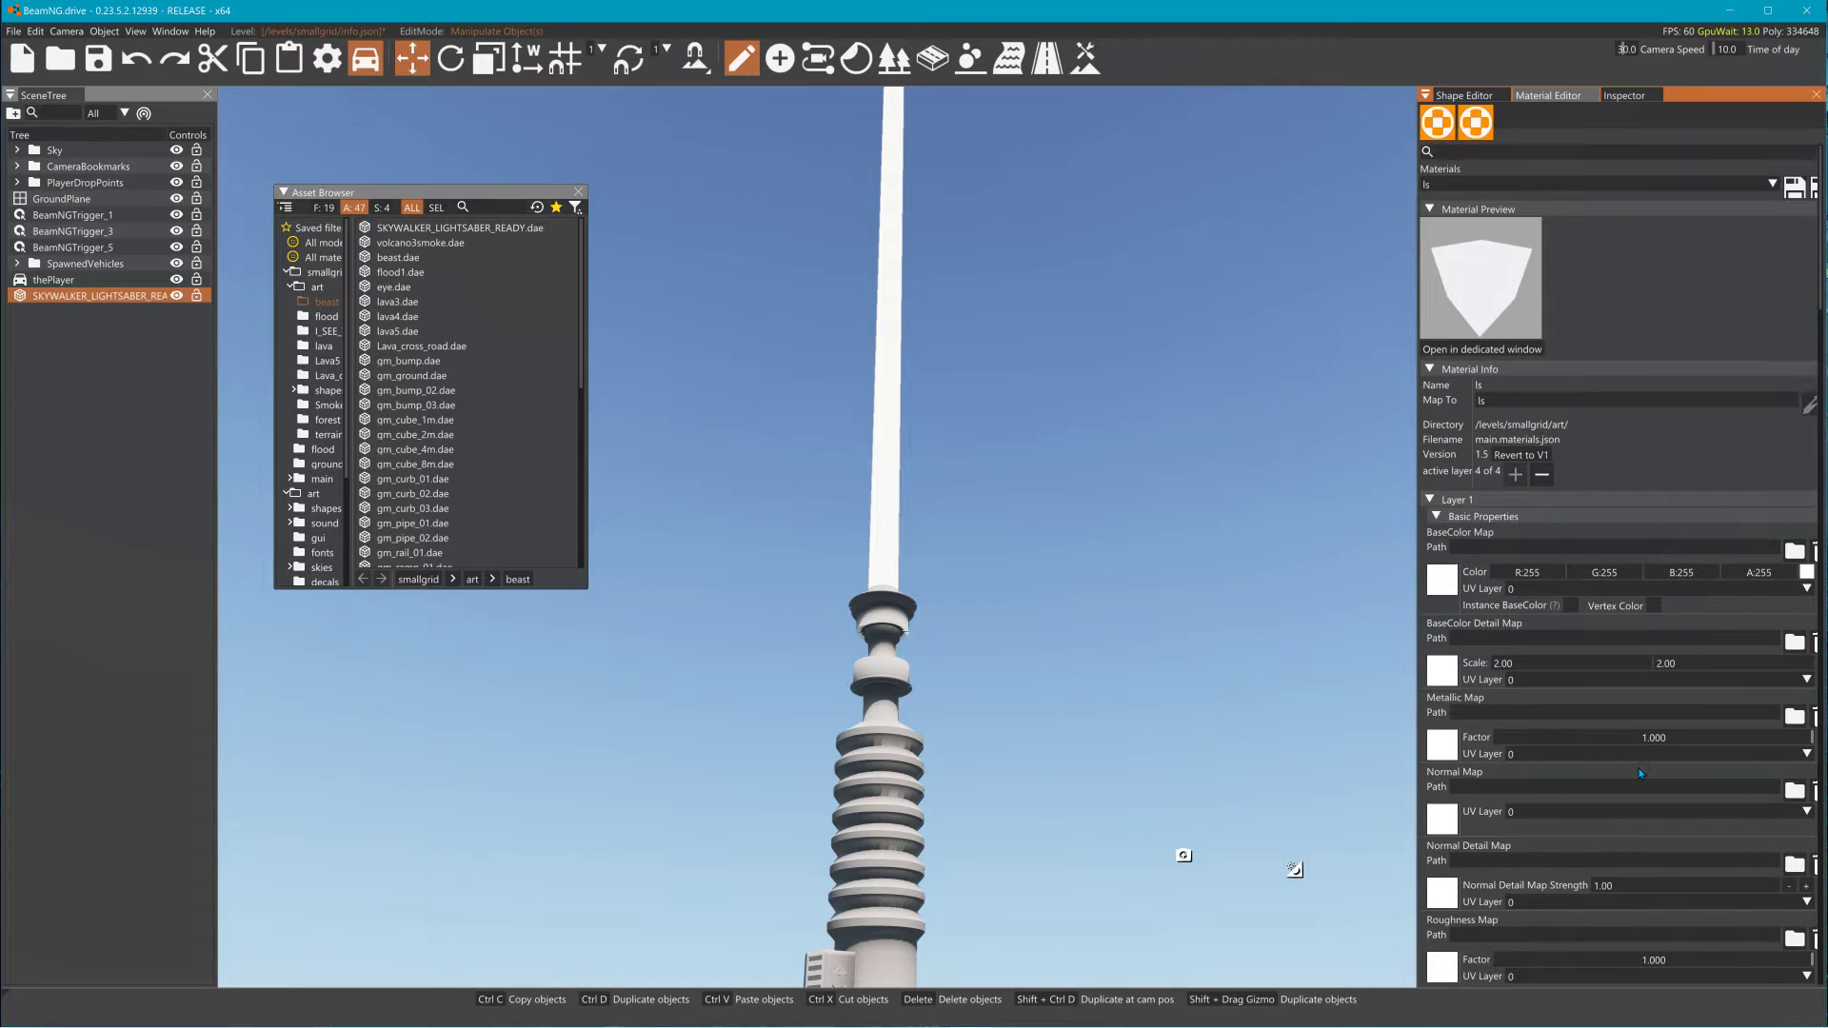
scroll(1637, 762, "down", 15)
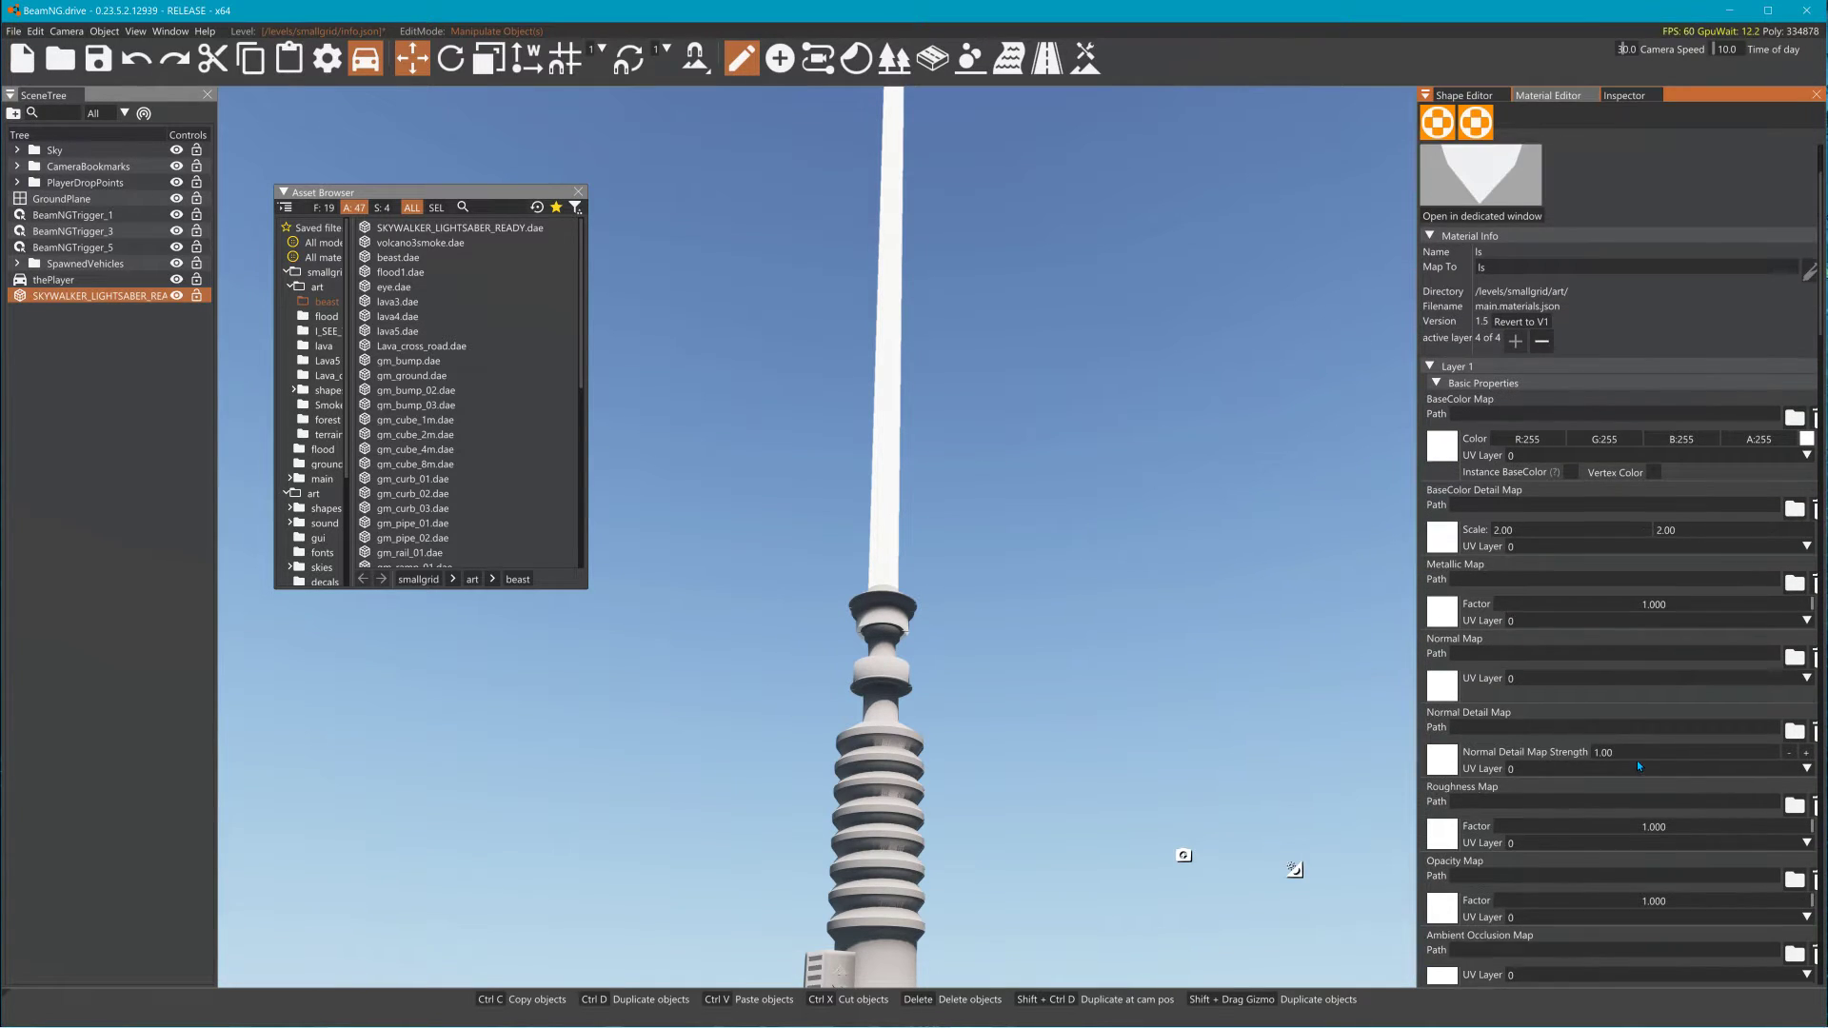
scroll(1634, 761, "up", 9)
Step: Lower Layer 2's opacity map factor to 0.383
scroll(1592, 743, "down", 8)
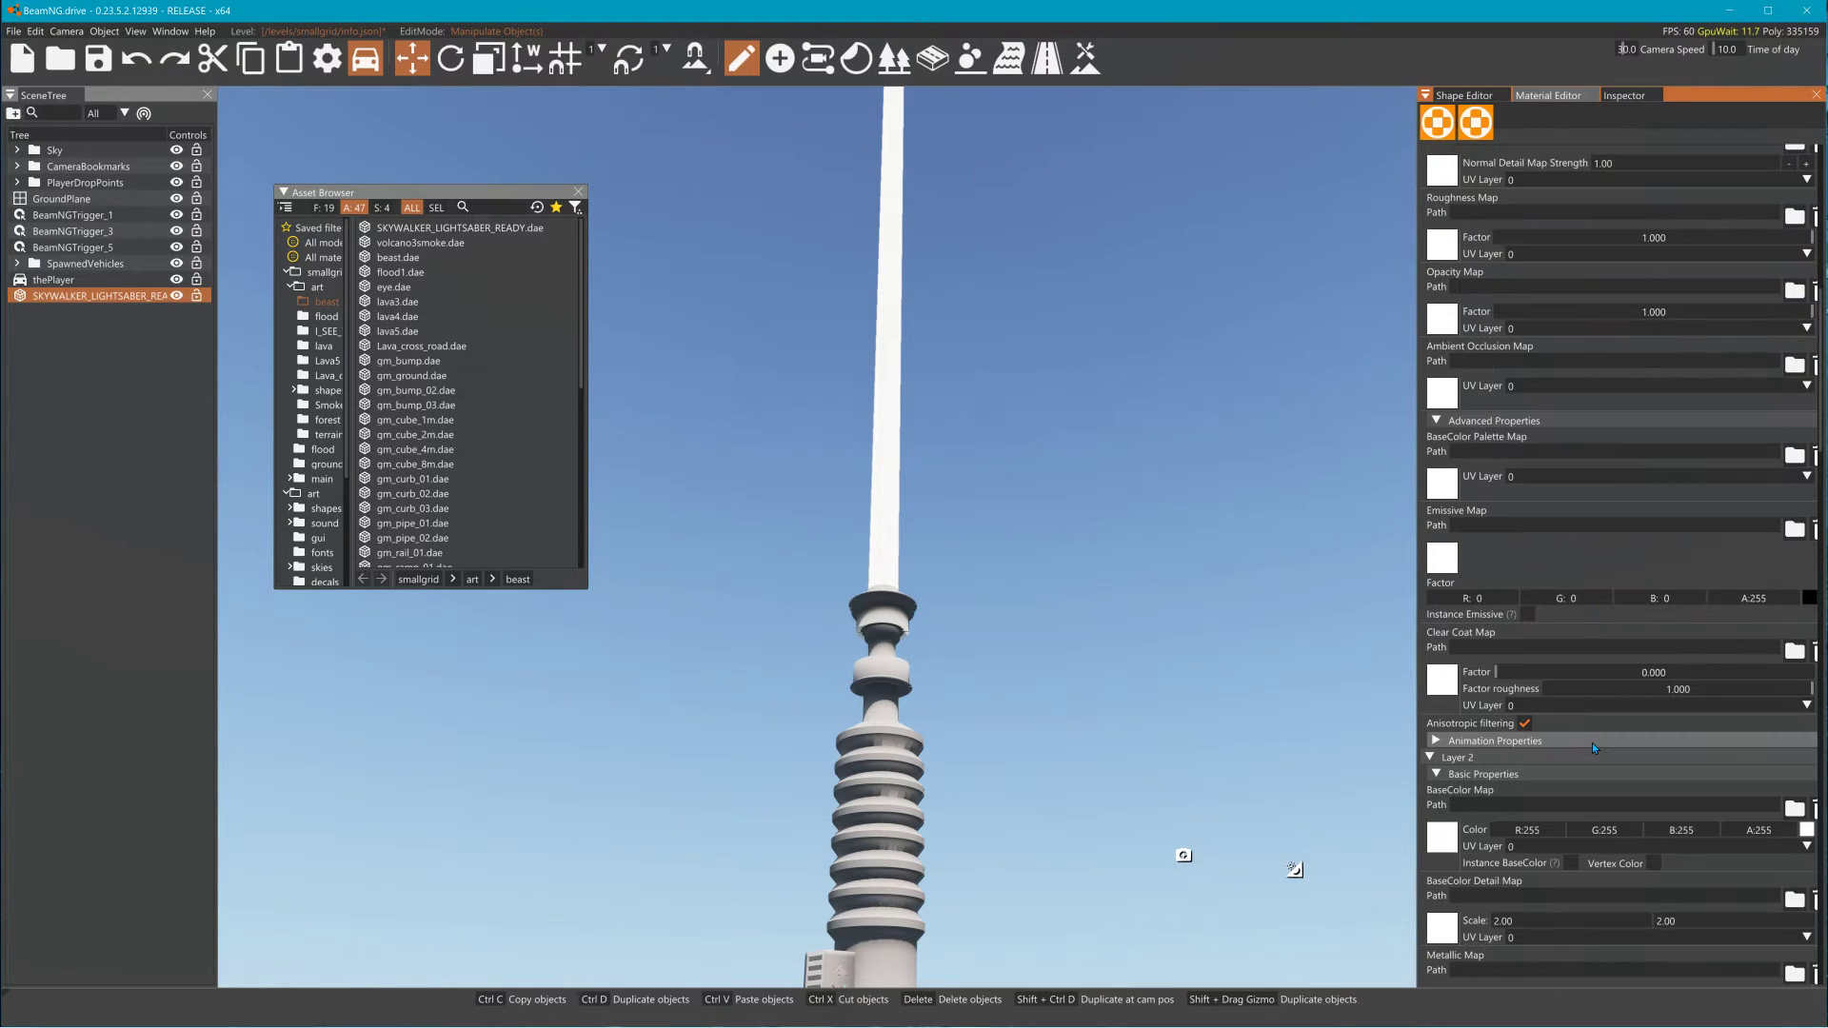
scroll(1592, 743, "down", 6)
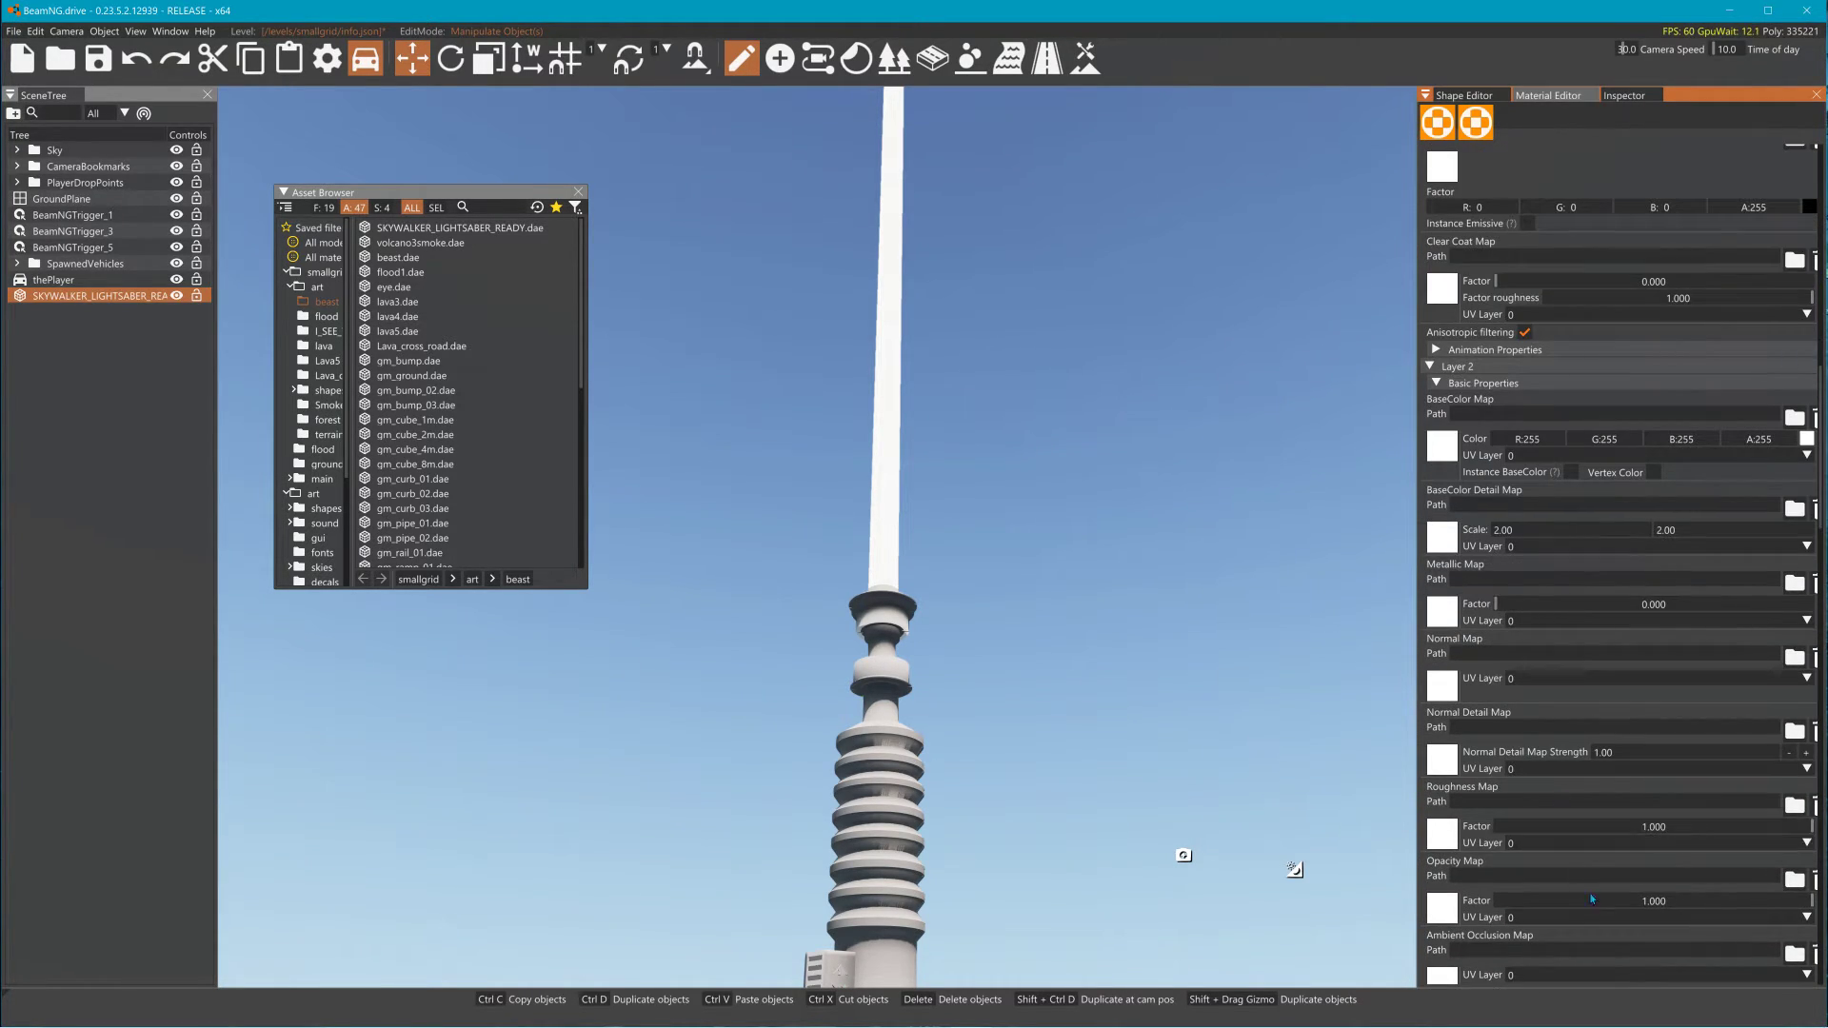
mouse_move(1592, 898)
left_mouse_down()
mouse_move(1688, 902)
mouse_move(1617, 900)
left_mouse_up()
scroll(1761, 883, "down", 2)
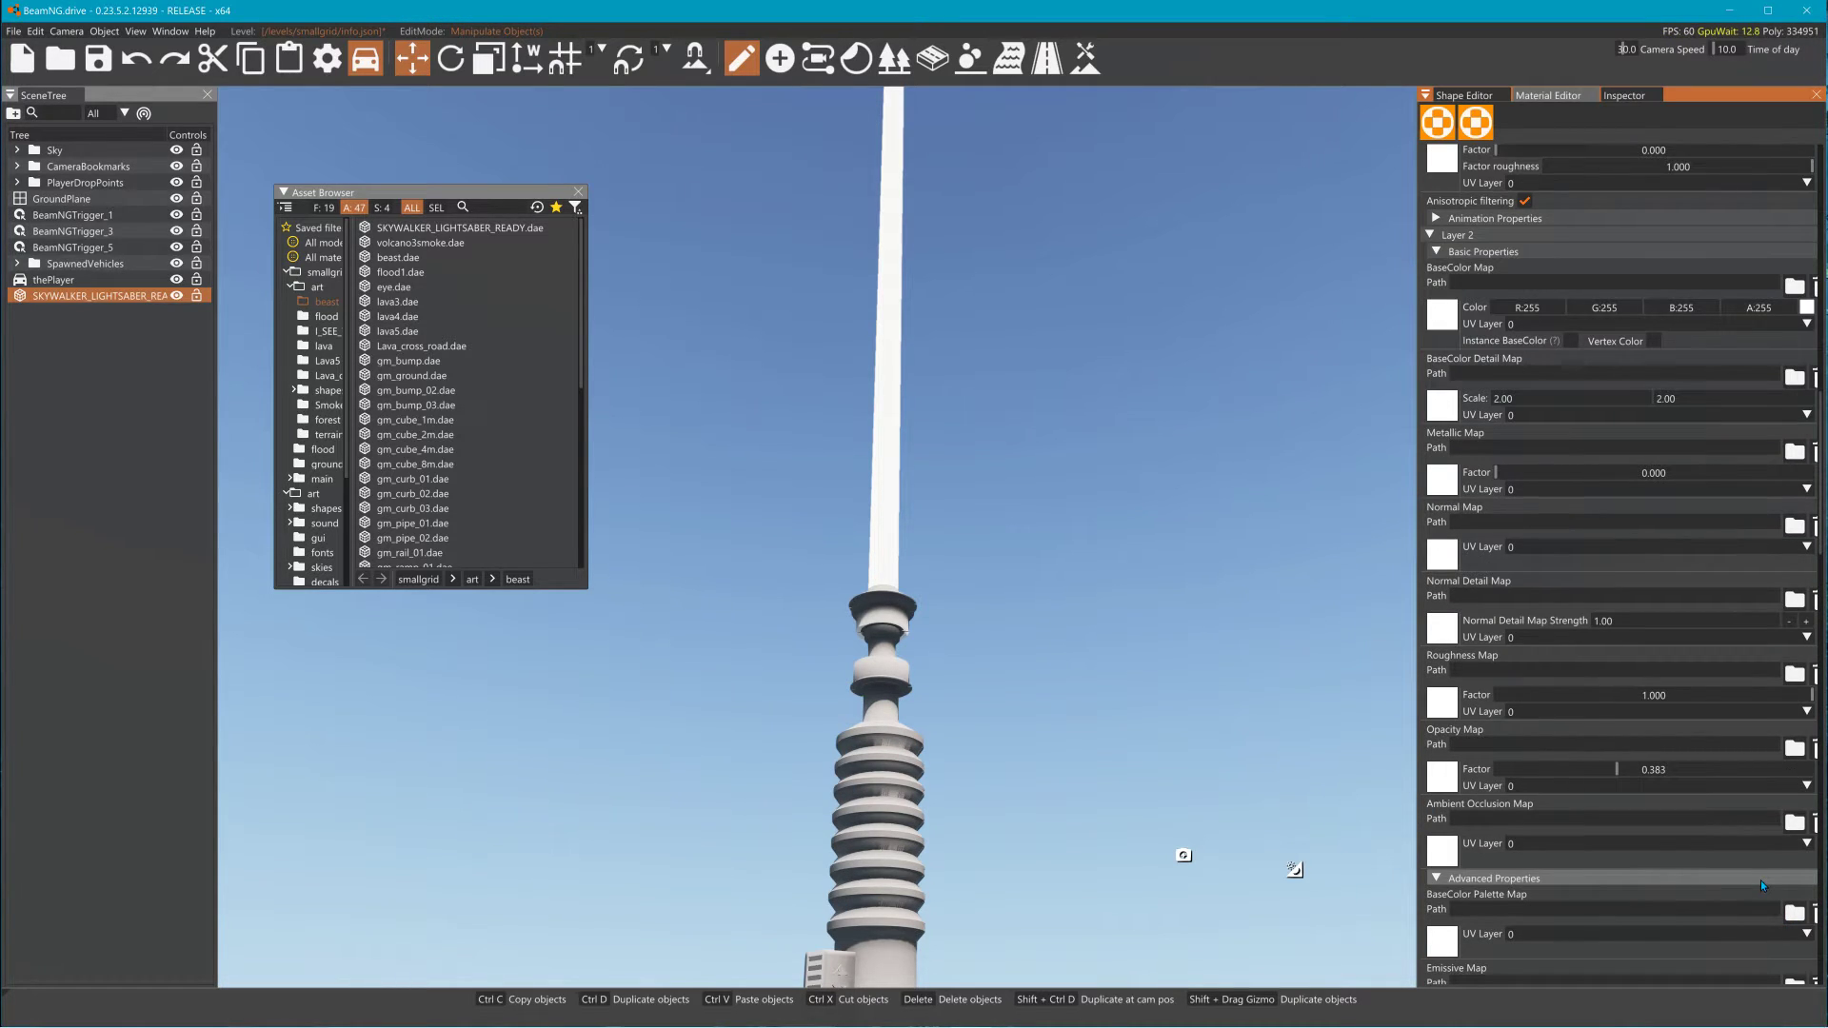
Step: Examine the opacity and emissive map settings of Layers 2 and 3
scroll(1705, 839, "down", 5)
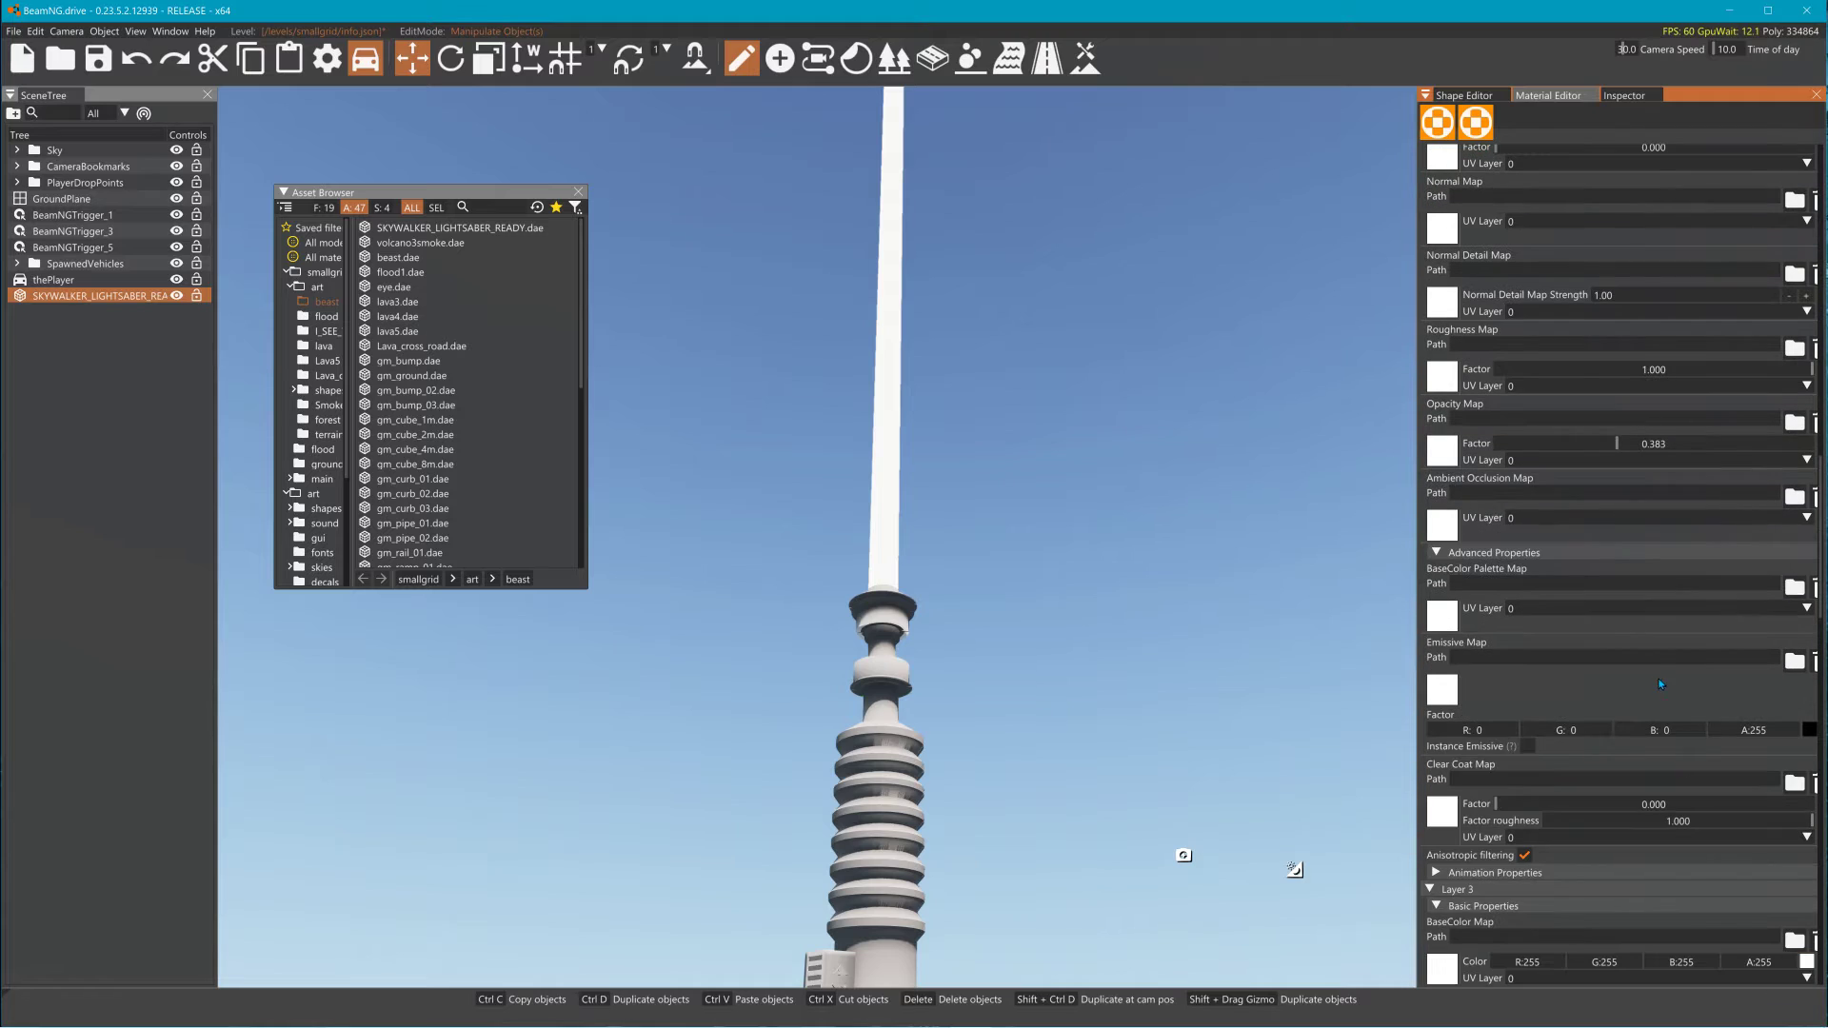
scroll(1660, 705, "down", 2)
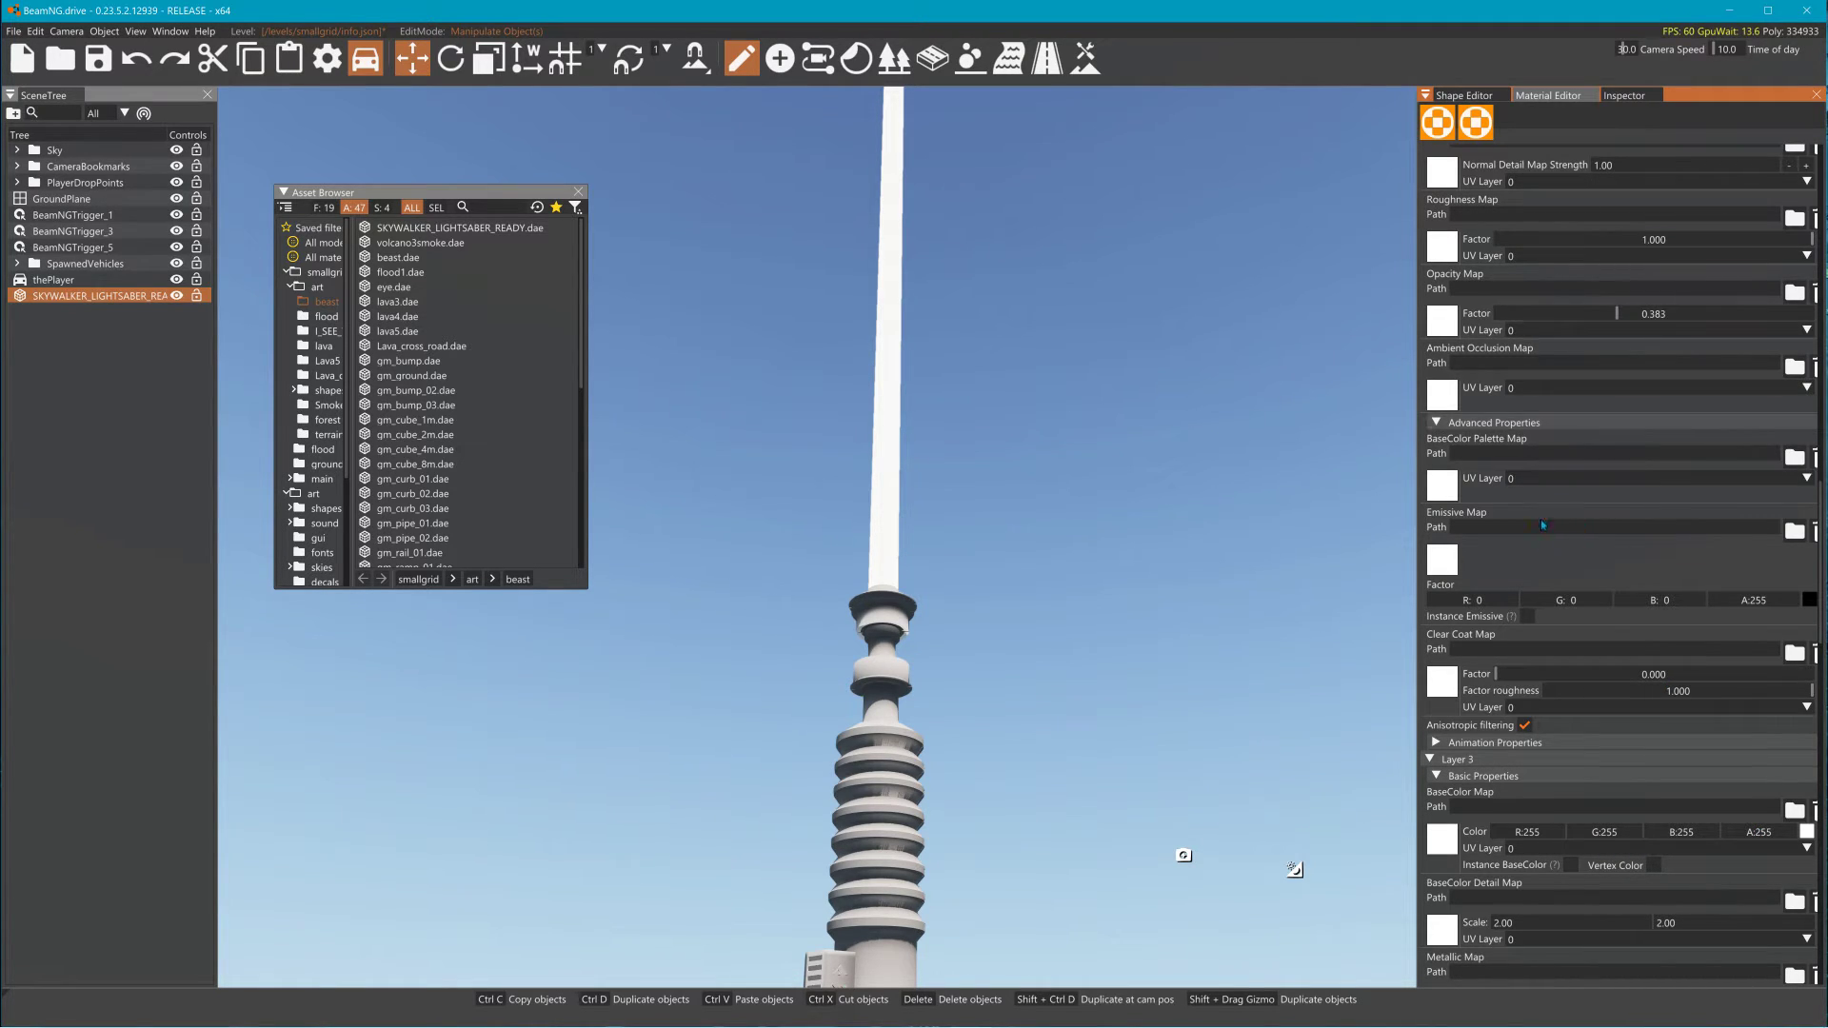
scroll(1657, 781, "down", 10)
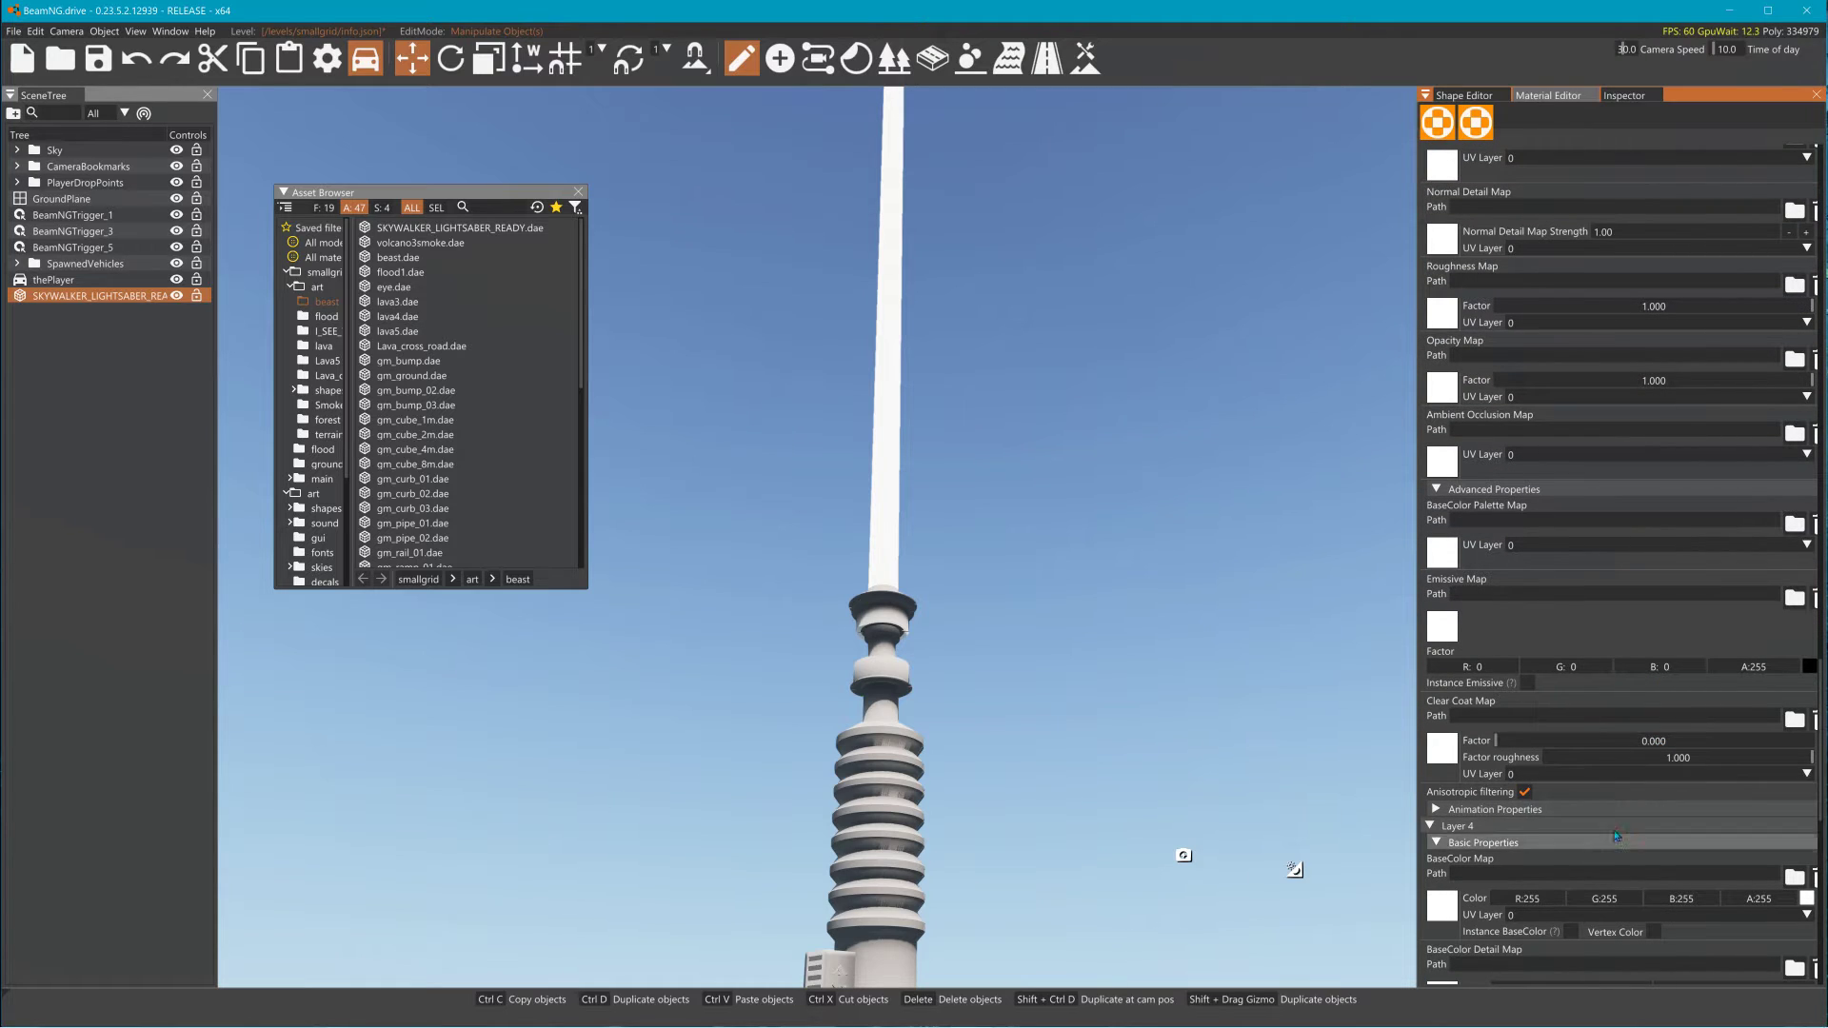
scroll(1649, 676, "up", 1)
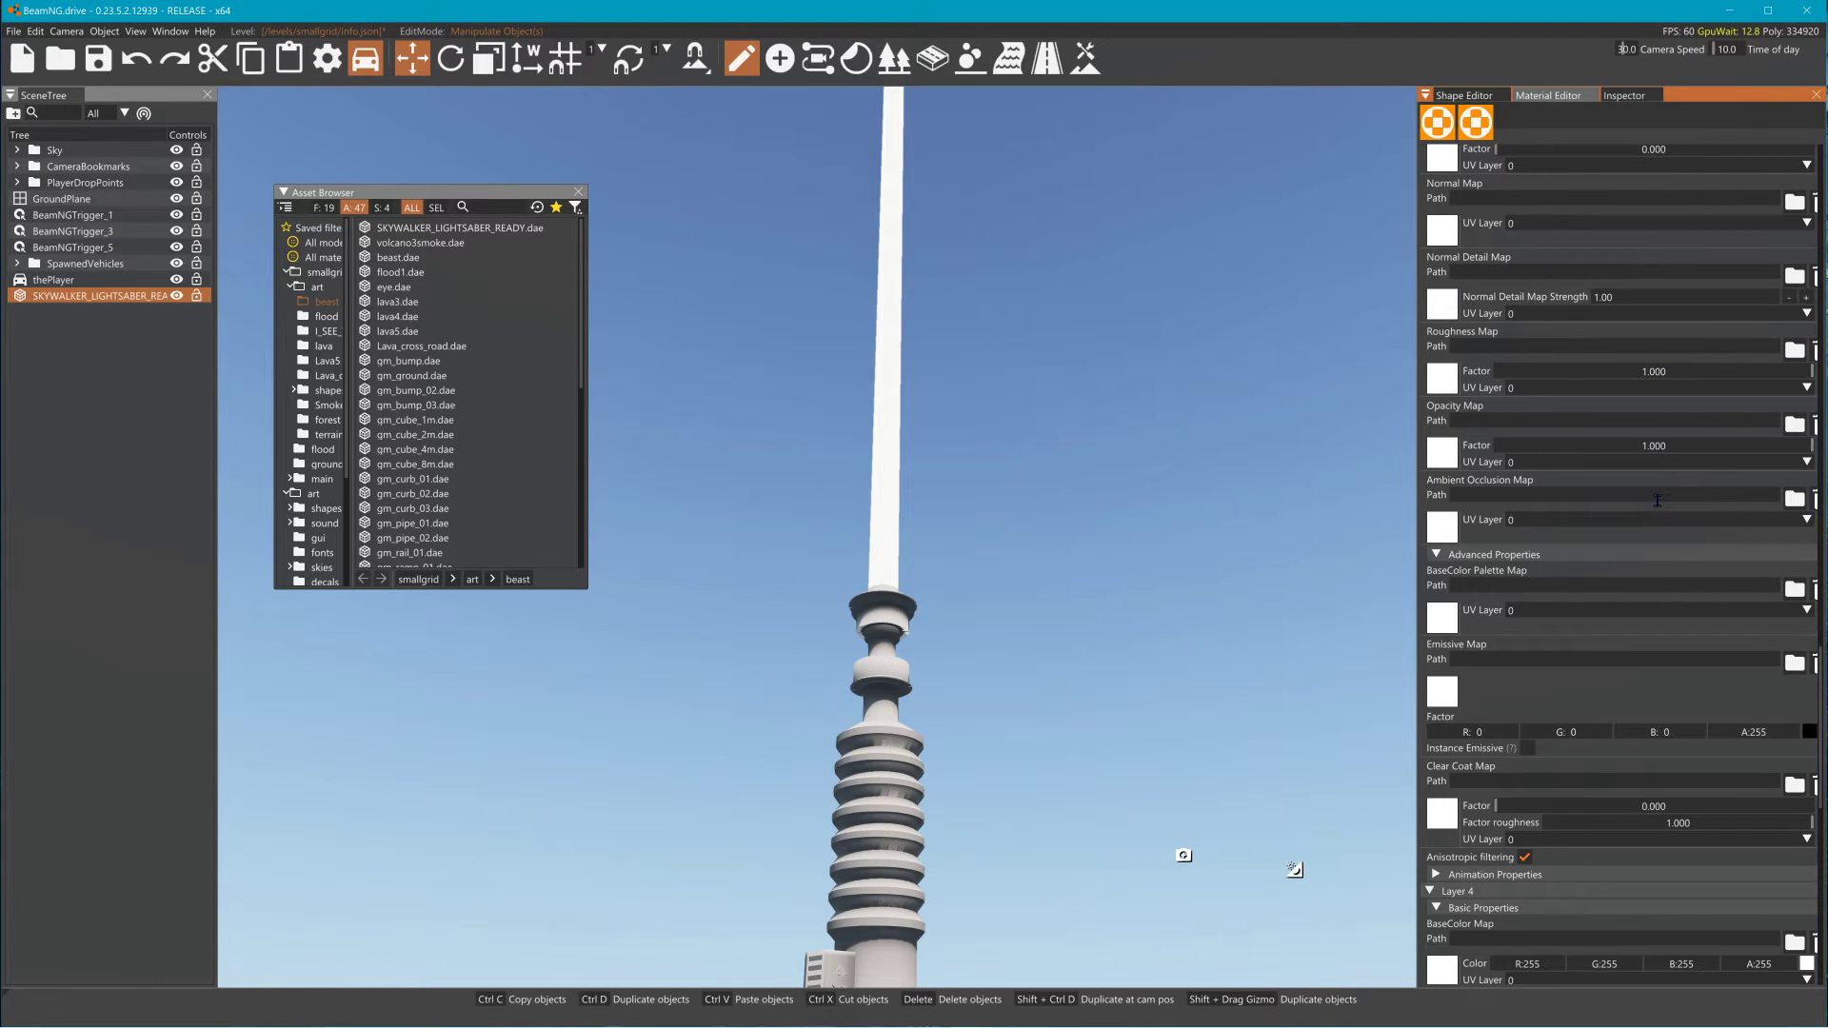
Step: Examine the opacity, emissive and other map settings of Layers 2 and 3, down to Layer 4's basic properties
scroll(1657, 499, "up", 3)
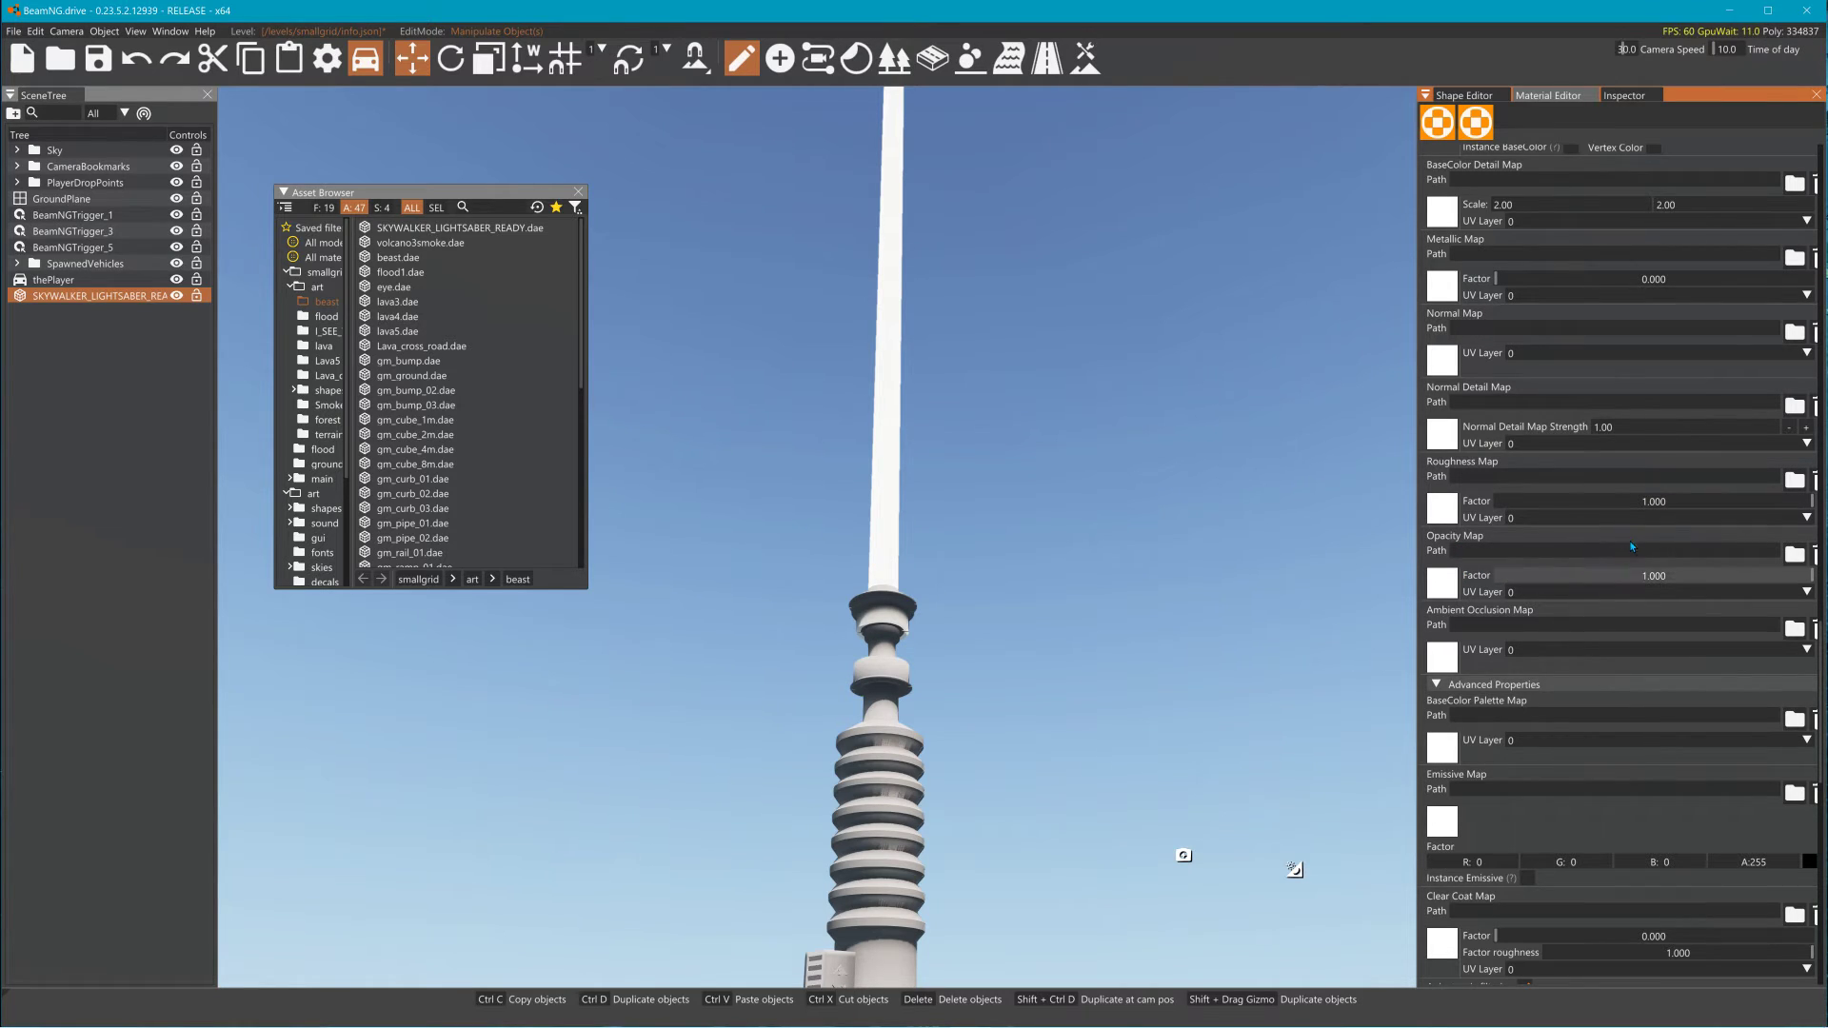
scroll(1614, 554, "up", 1)
scroll(1615, 554, "down", 2)
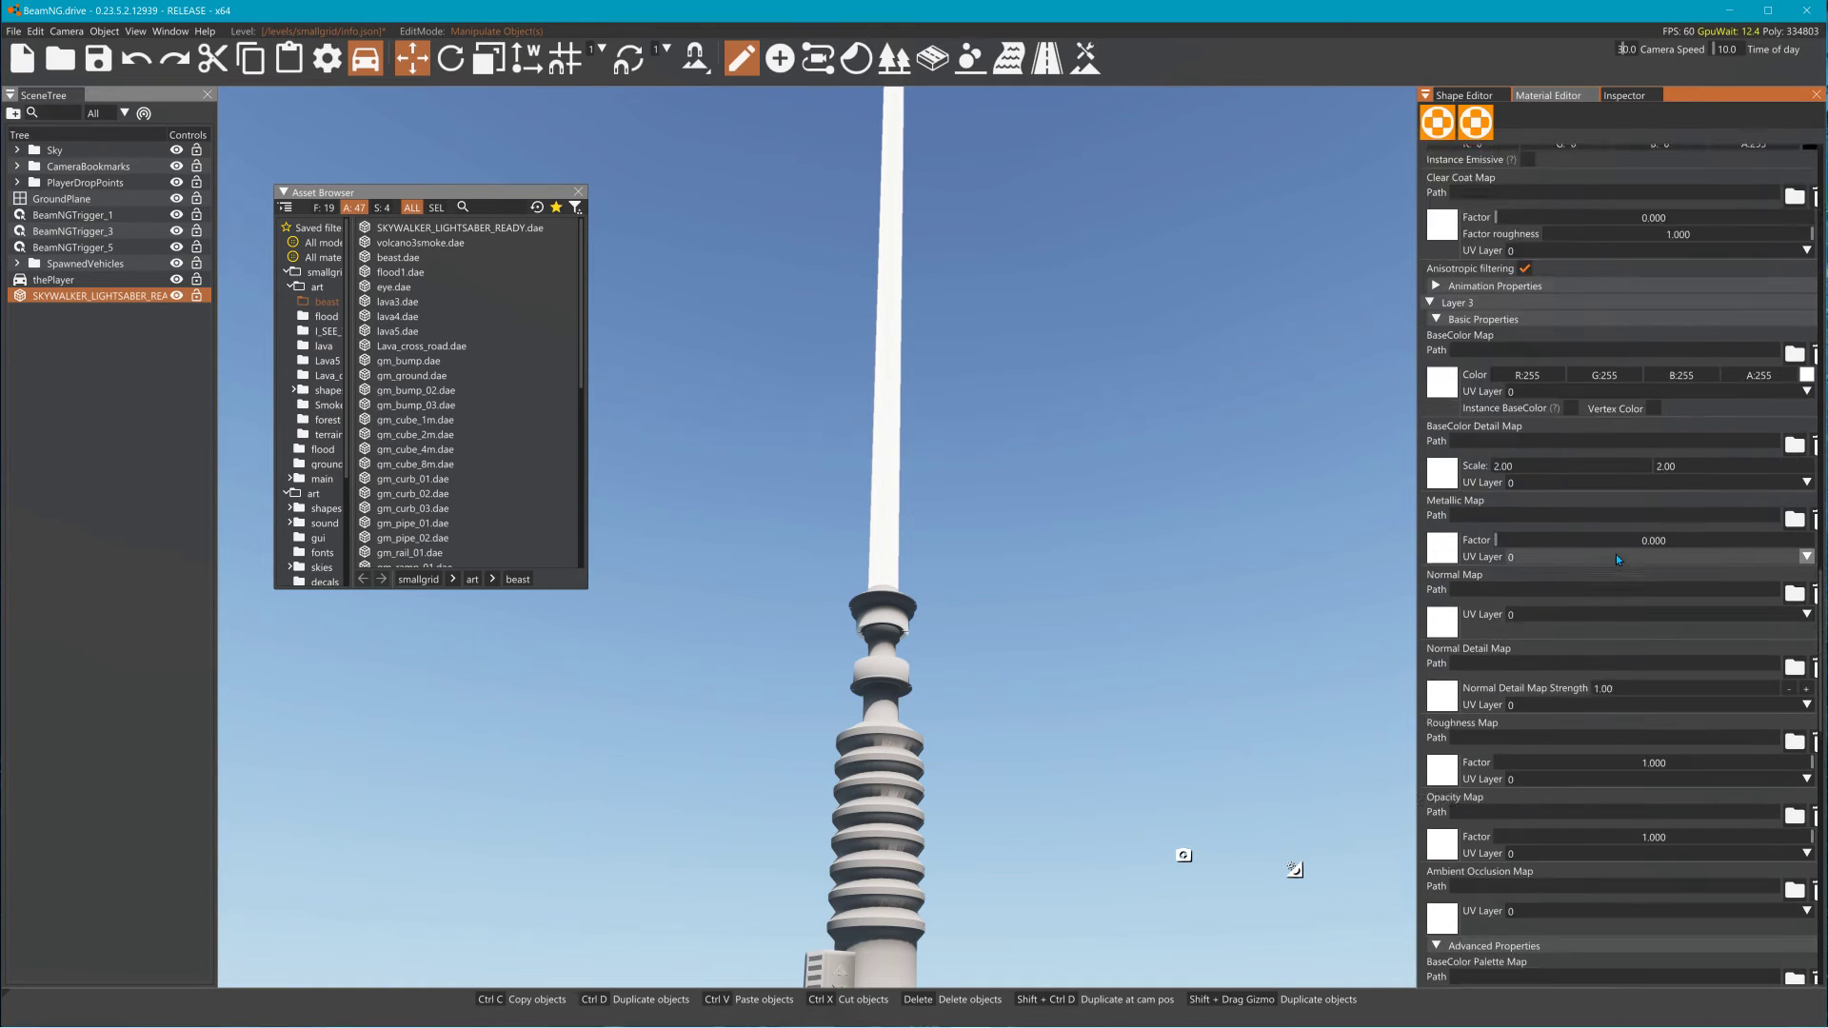
left_click(1611, 545)
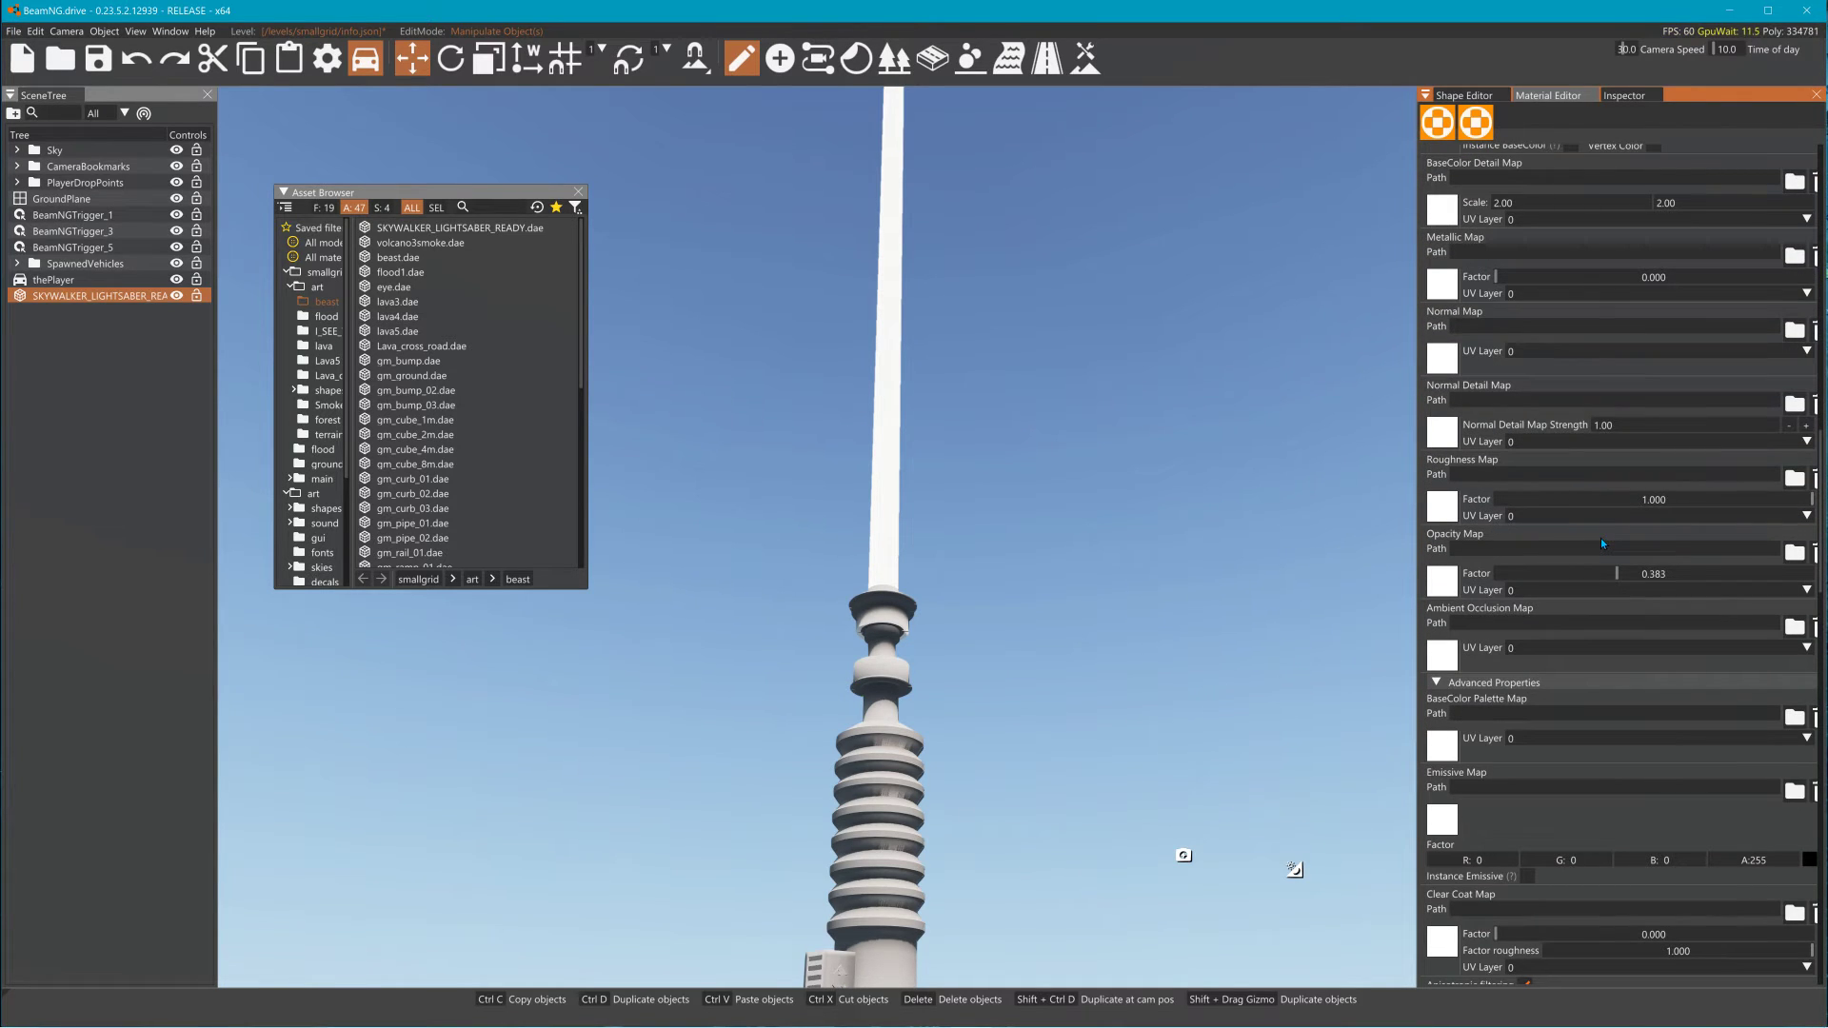
scroll(1580, 371, "up", 3)
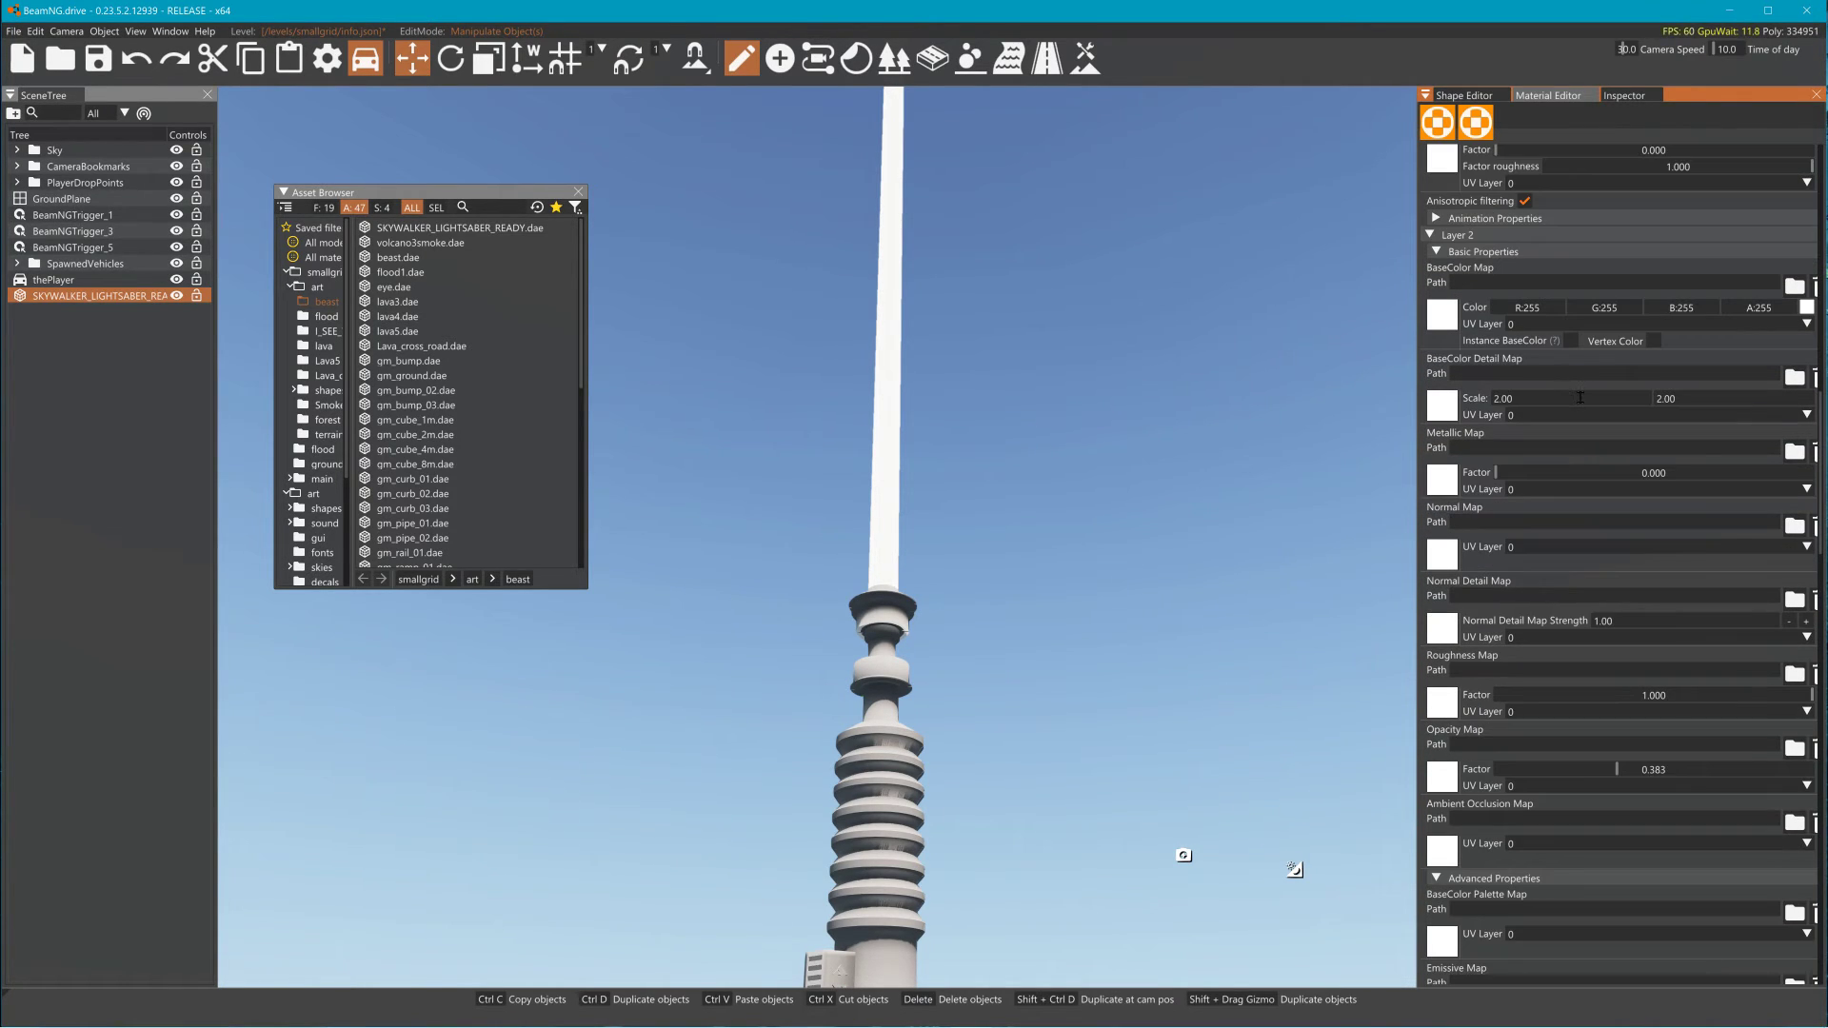
scroll(1609, 695, "down", 1)
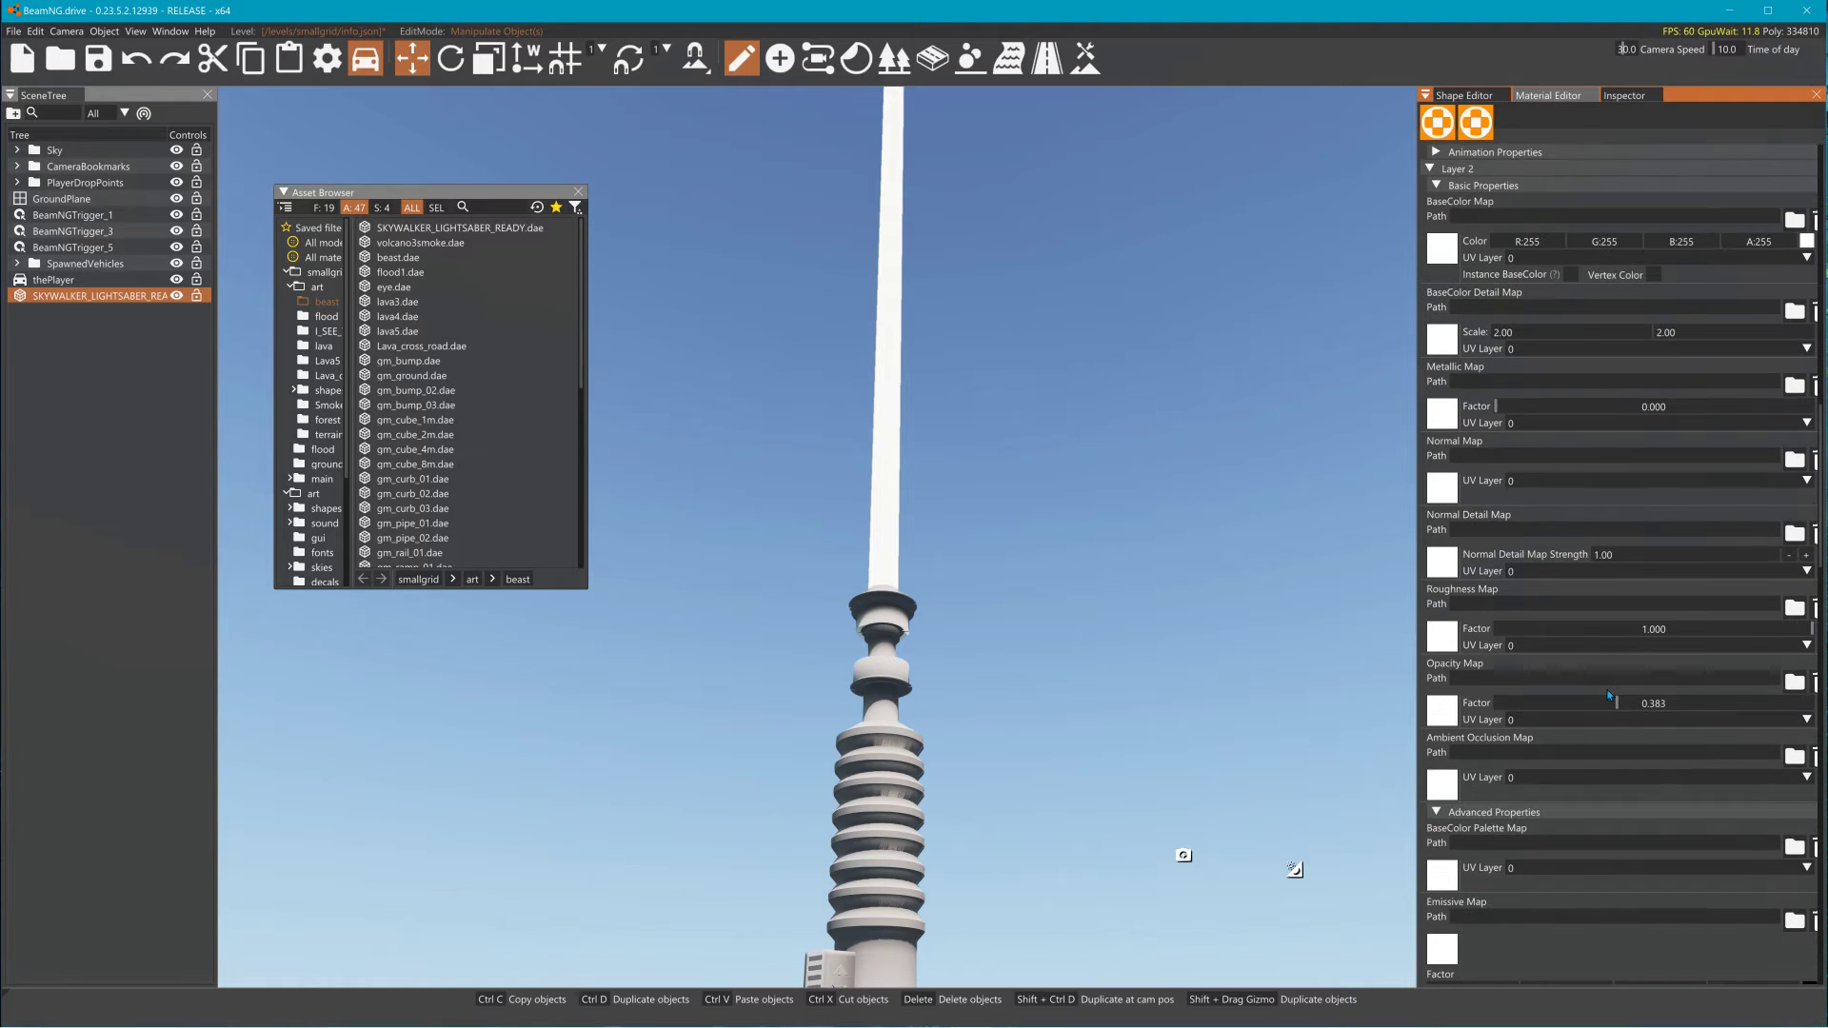
scroll(1609, 693, "down", 8)
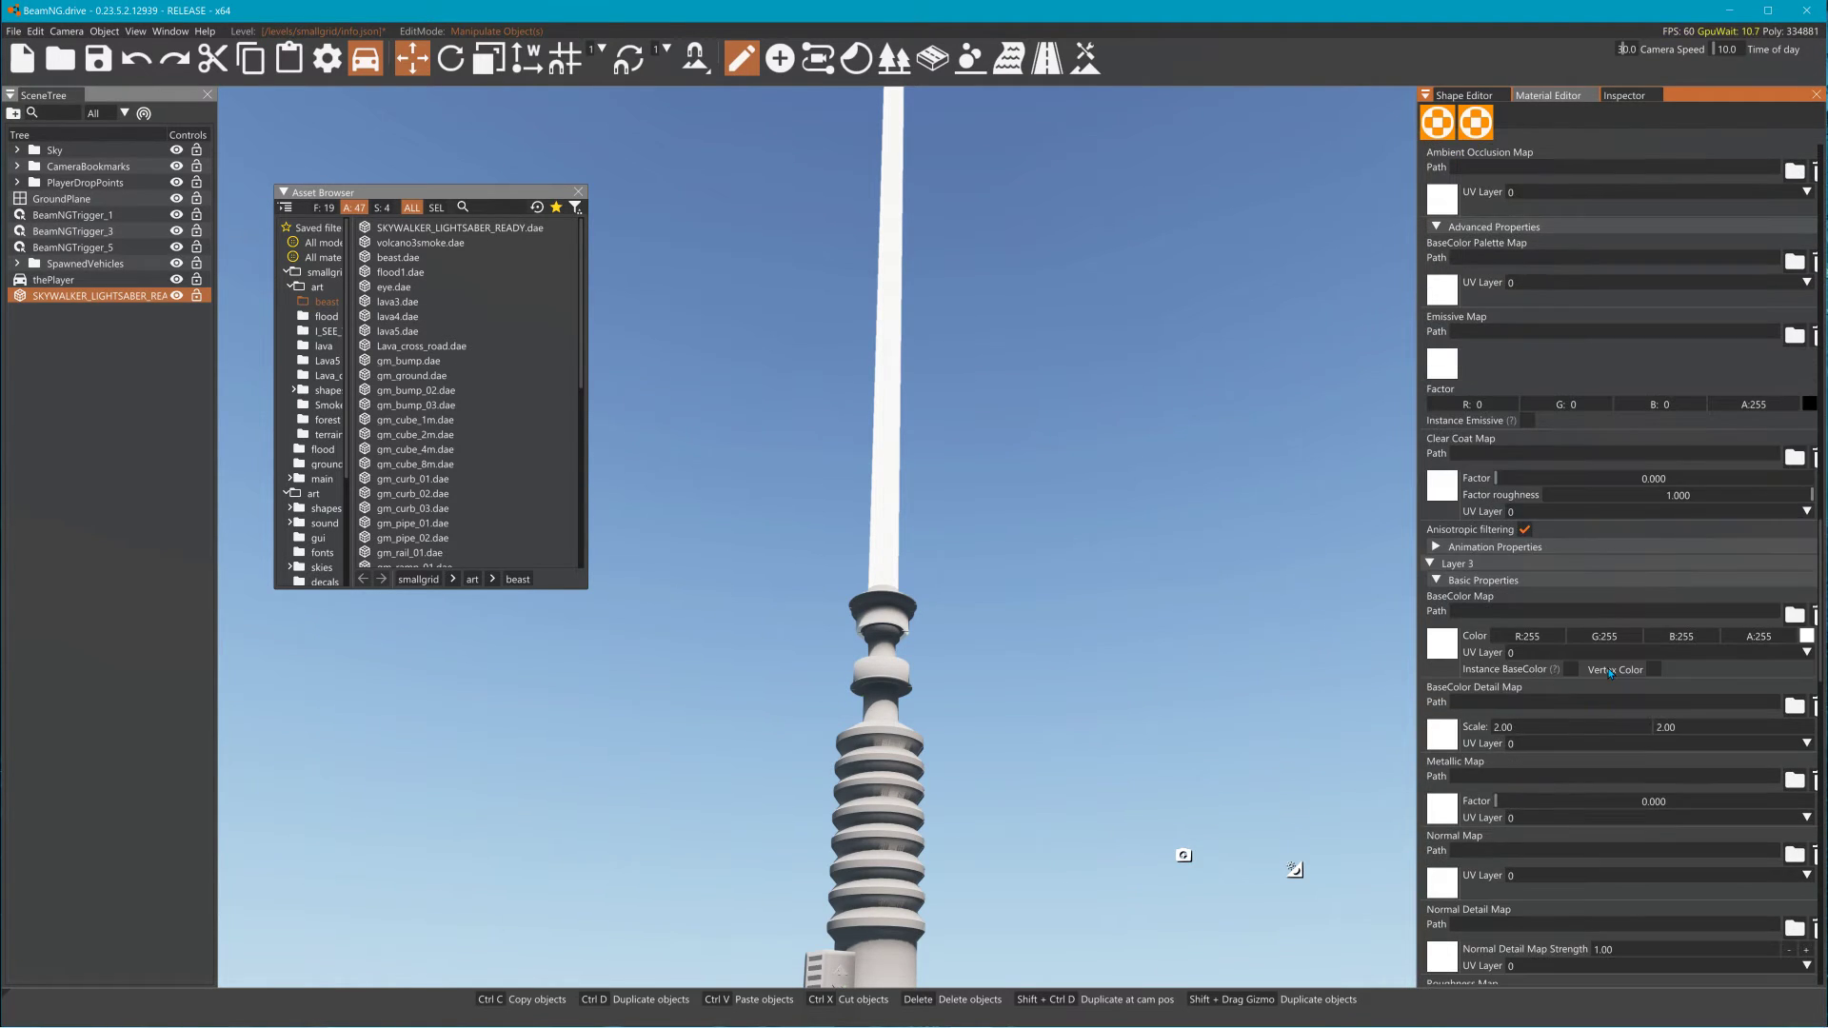
scroll(1609, 672, "down", 8)
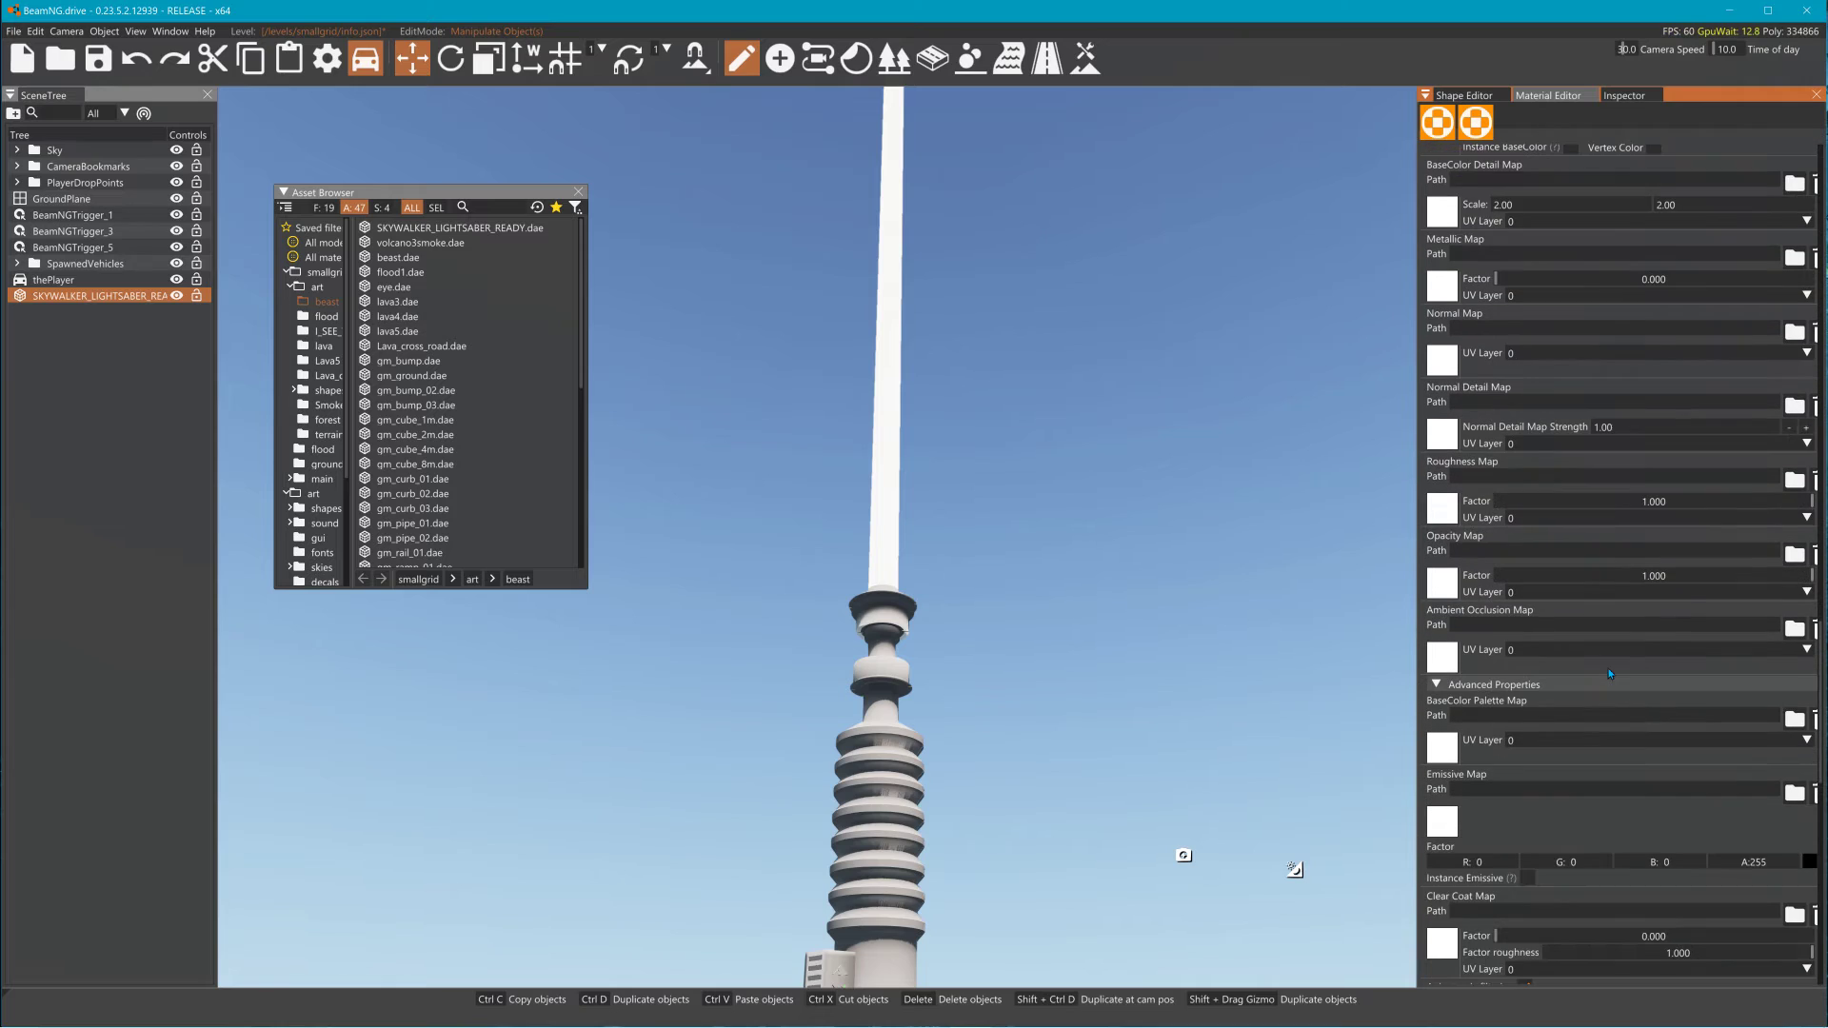
scroll(1607, 653, "down", 1)
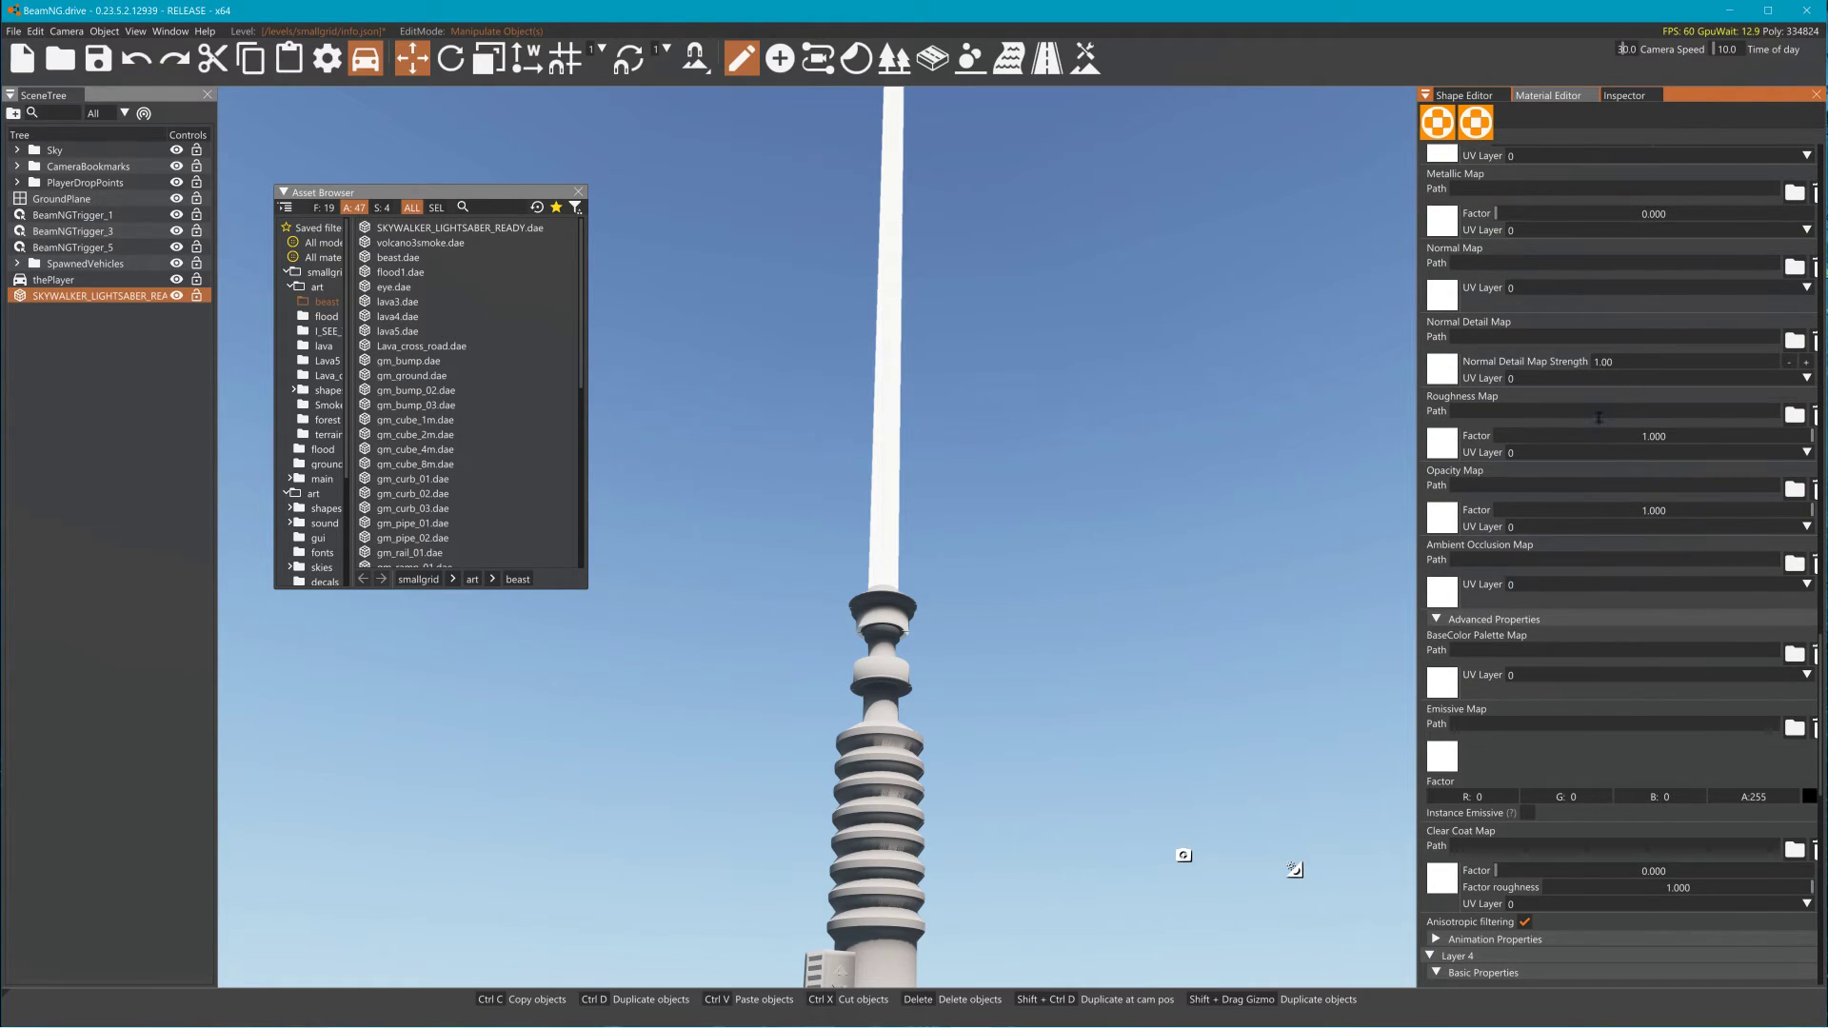
scroll(1598, 417, "down", 9)
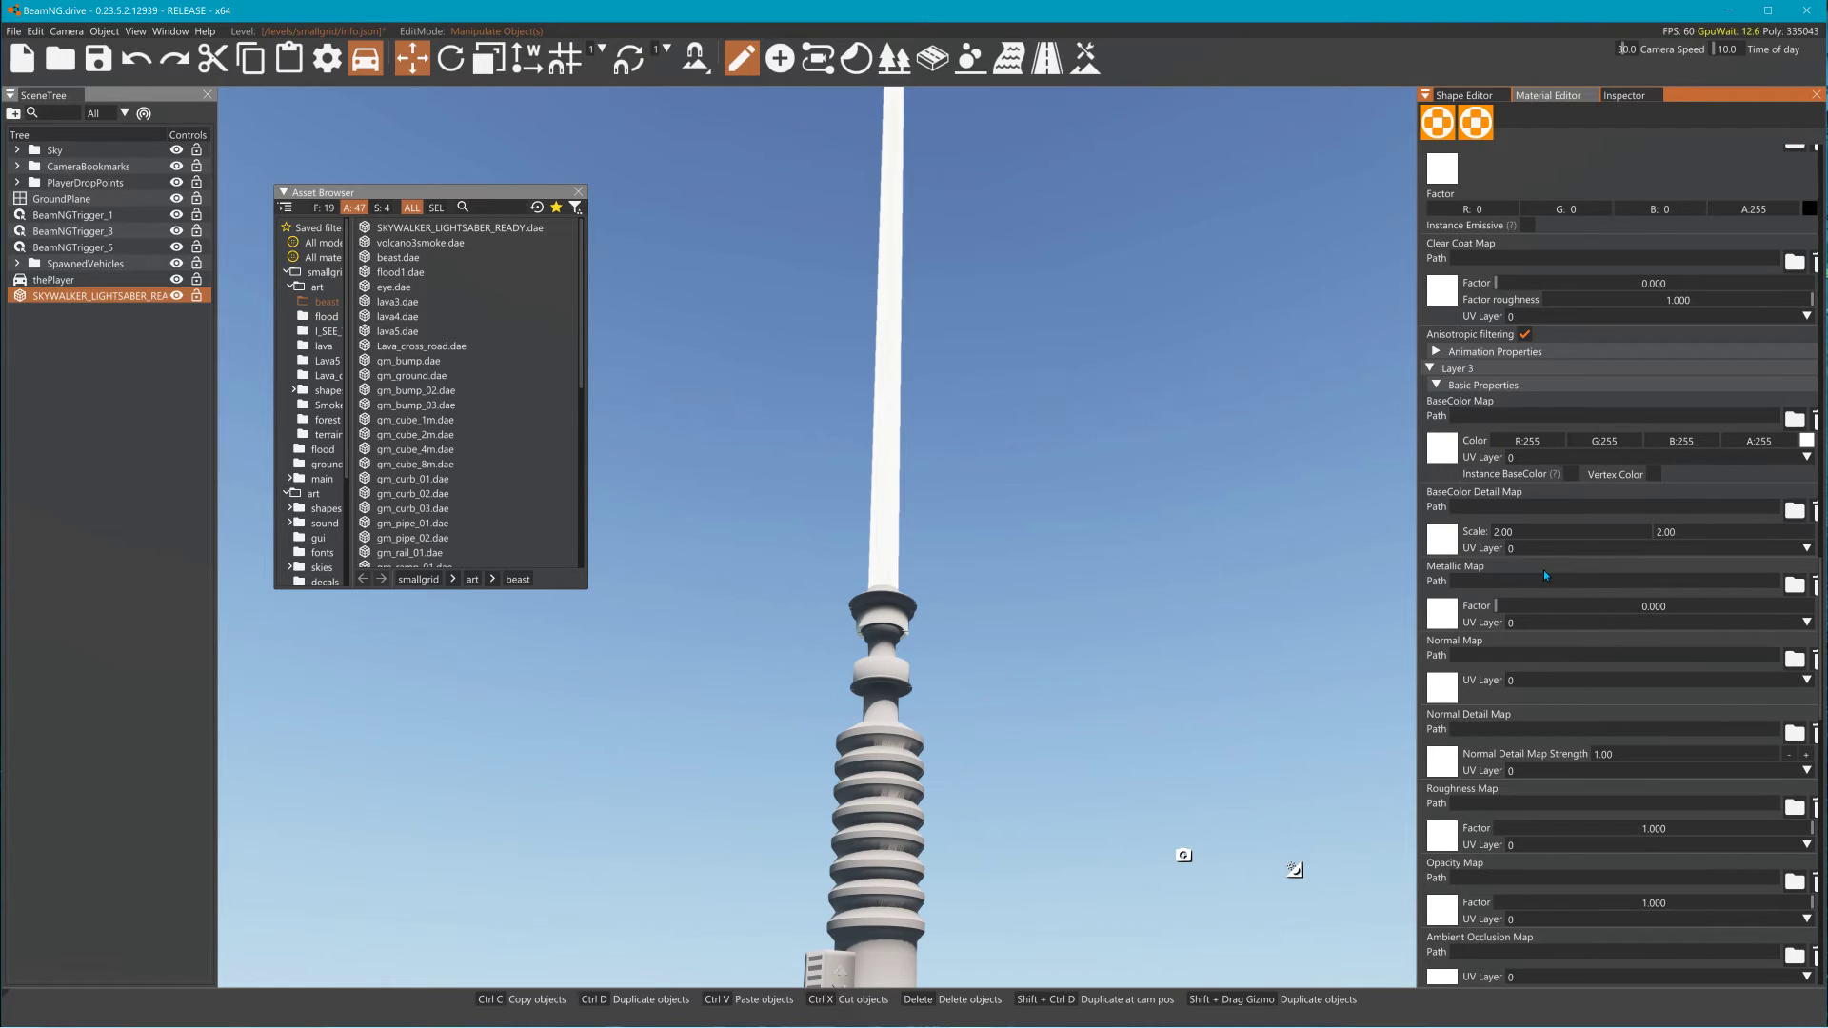
scroll(1545, 570, "down", 8)
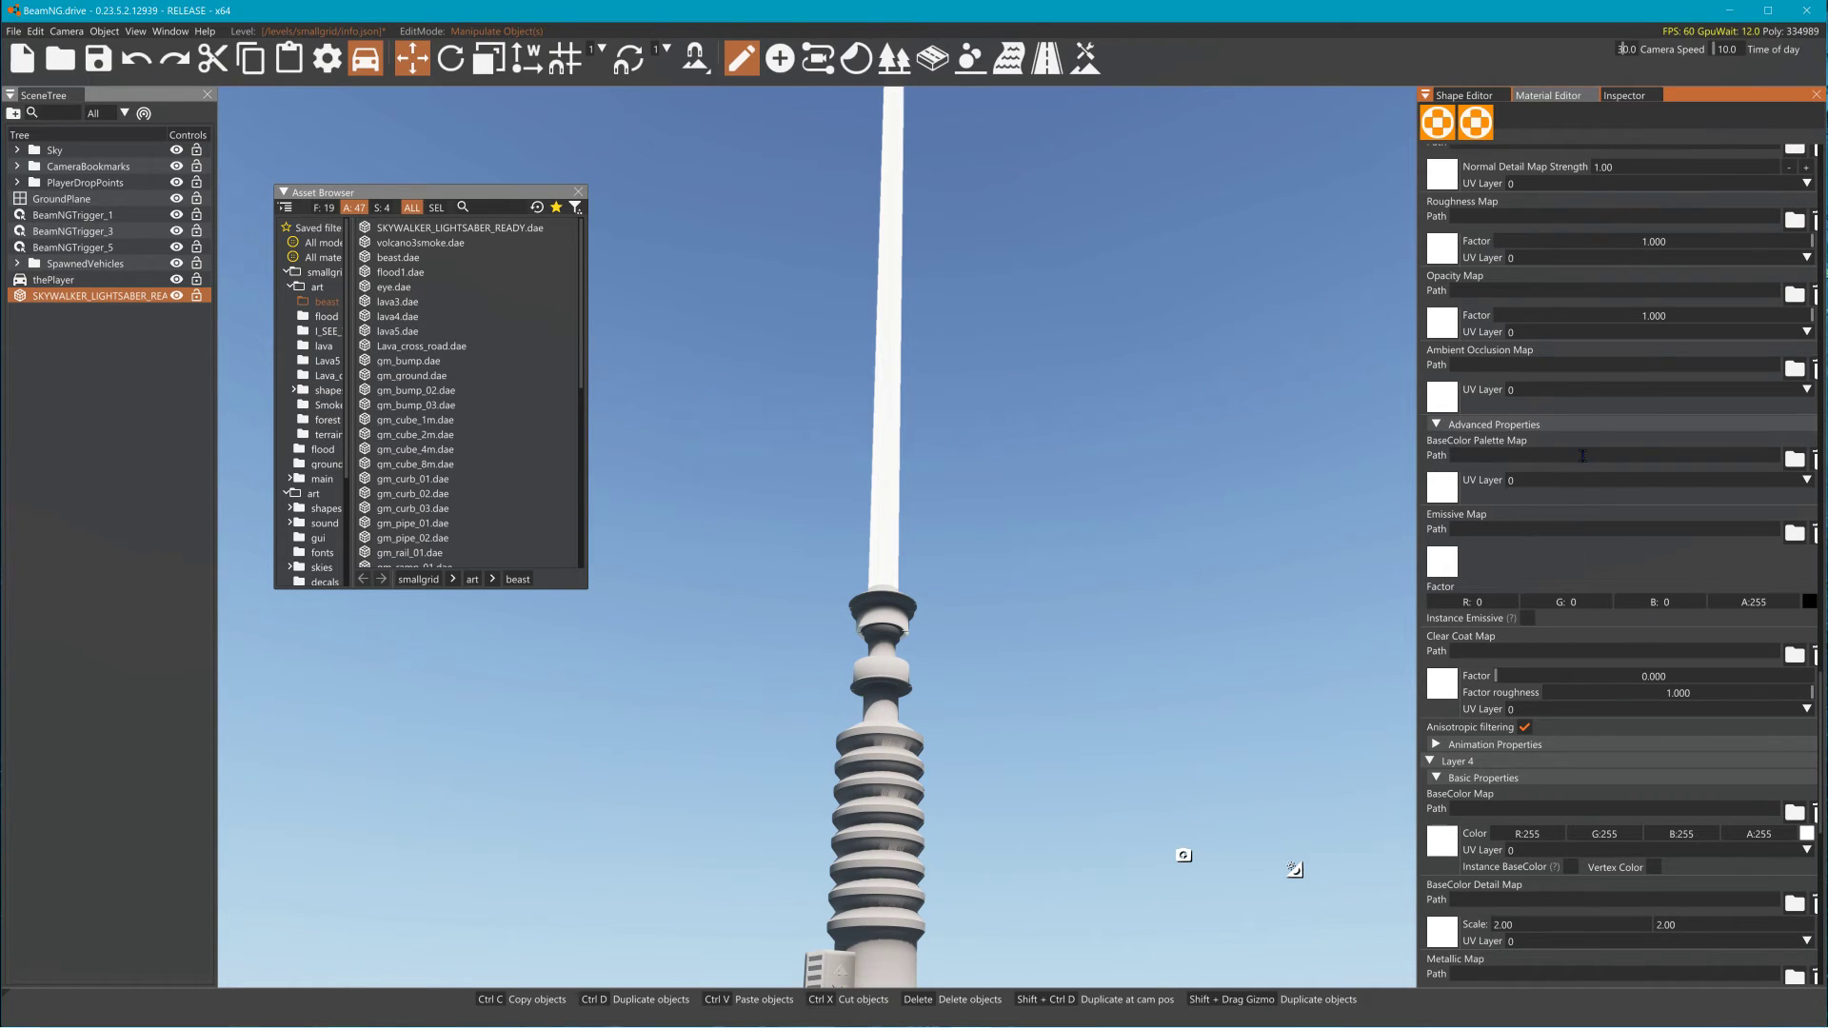
scroll(1510, 747, "down", 3)
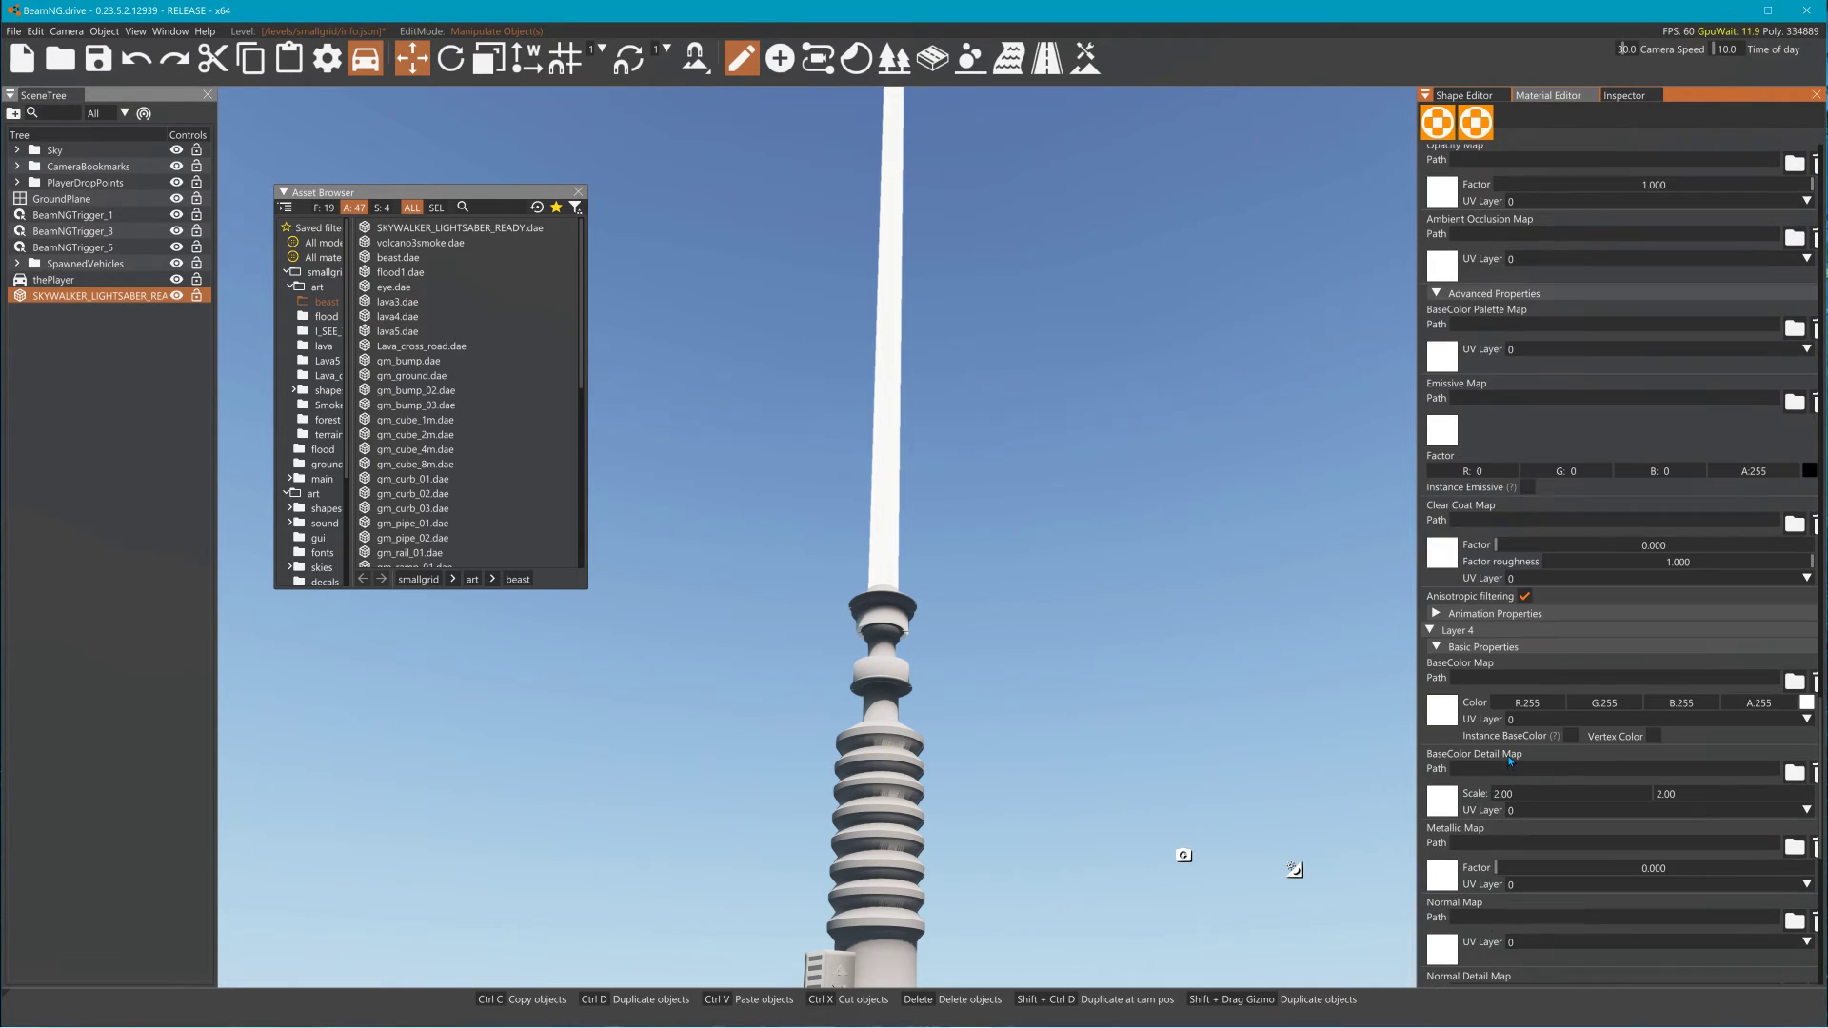
scroll(1479, 916, "down", 1)
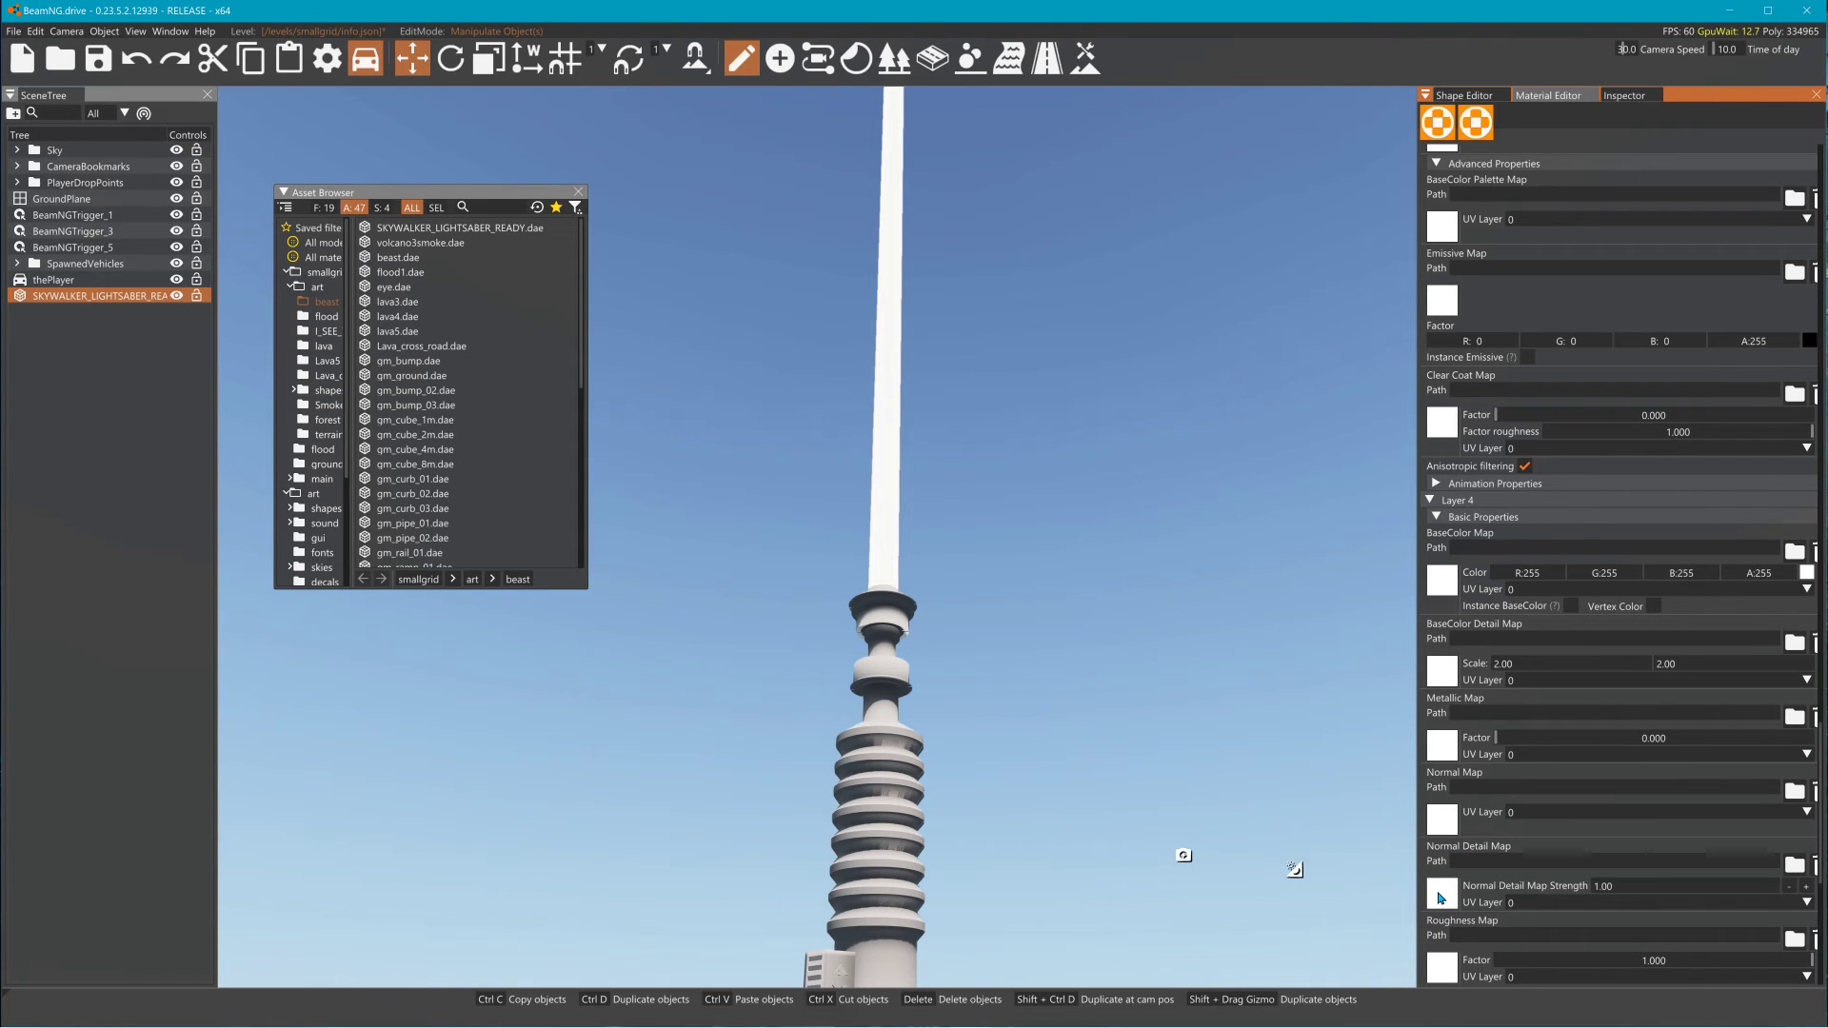
Step: Revert the ls material to version 1
scroll(1509, 677, "up", 10)
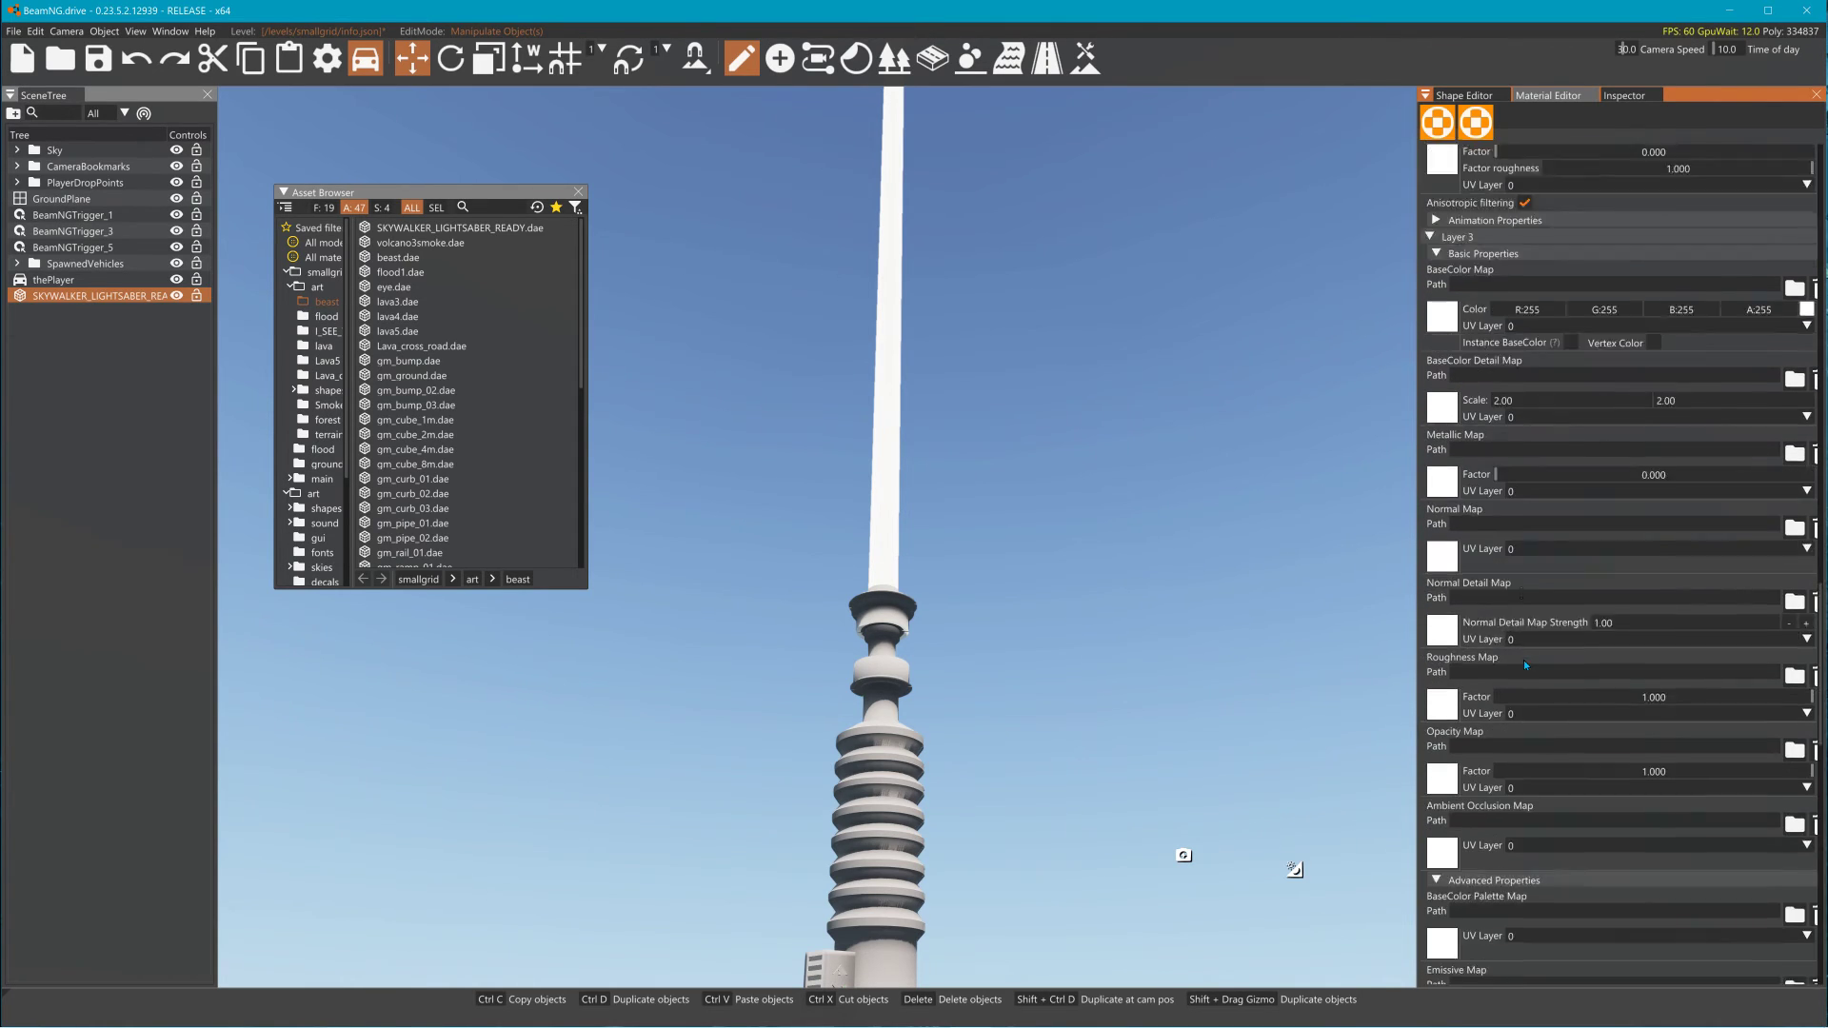
scroll(1524, 658, "up", 10)
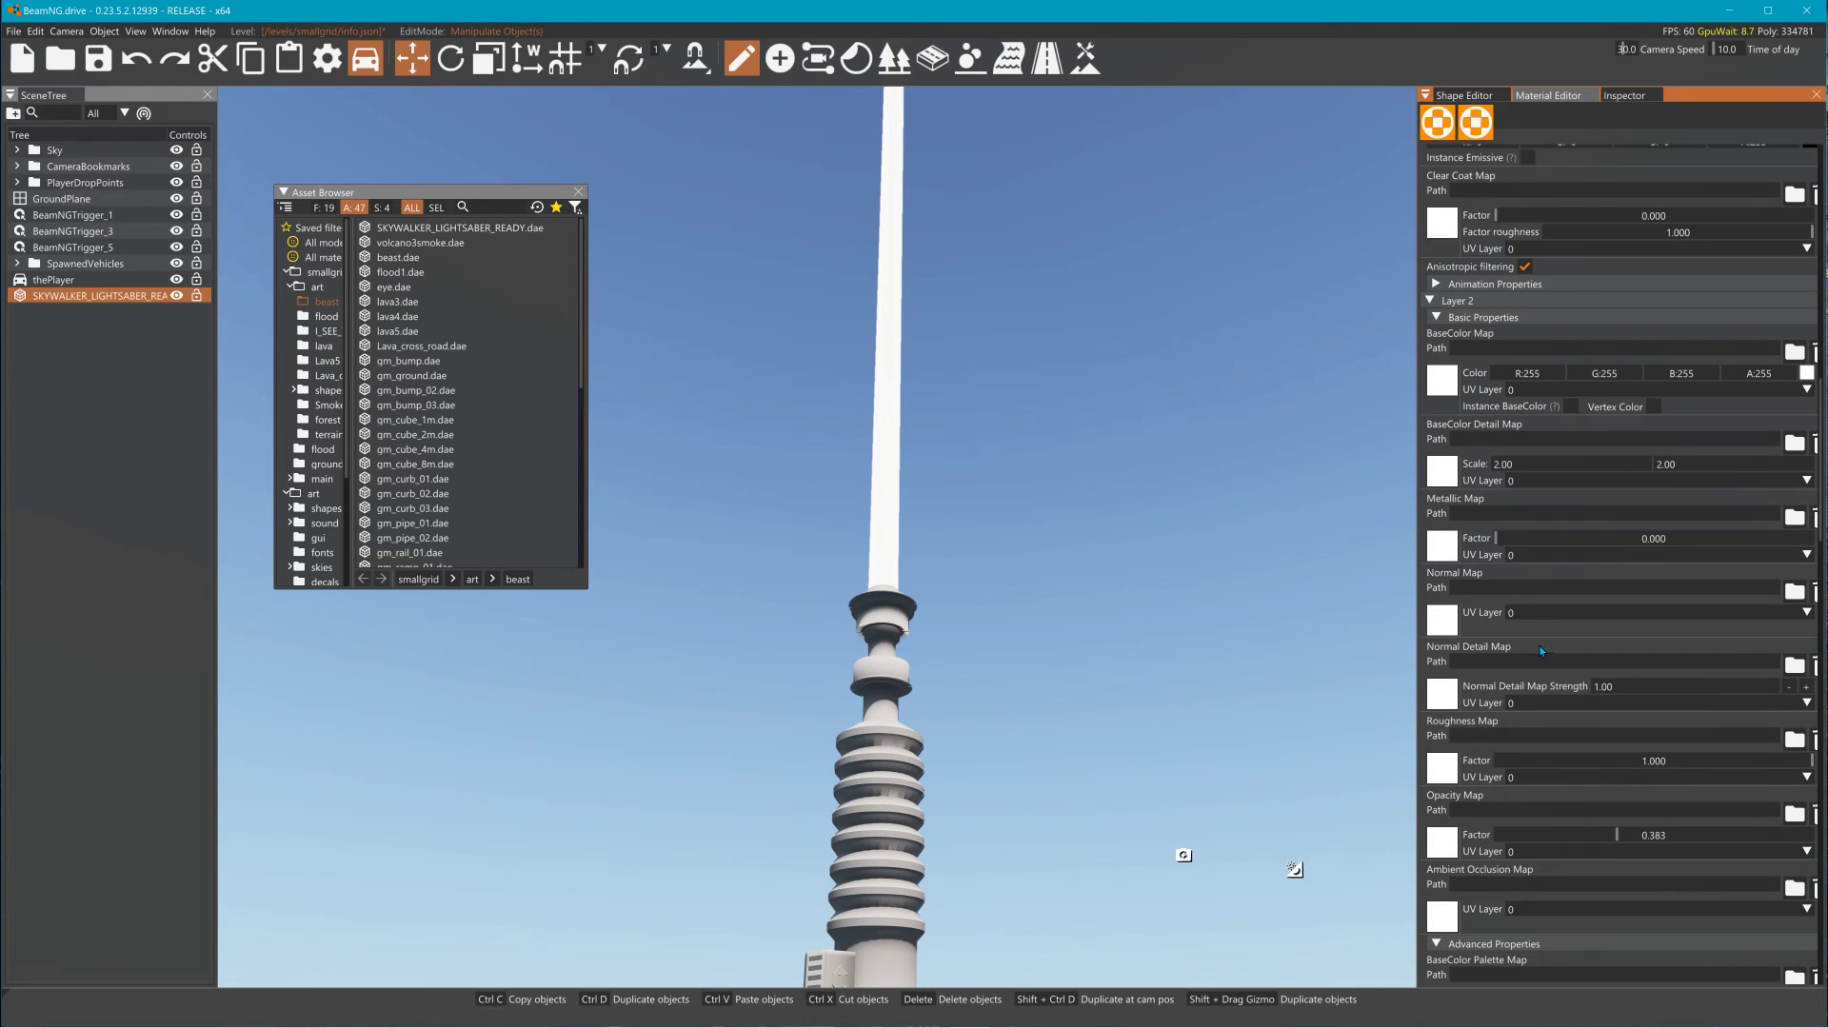
scroll(1620, 530, "up", 10)
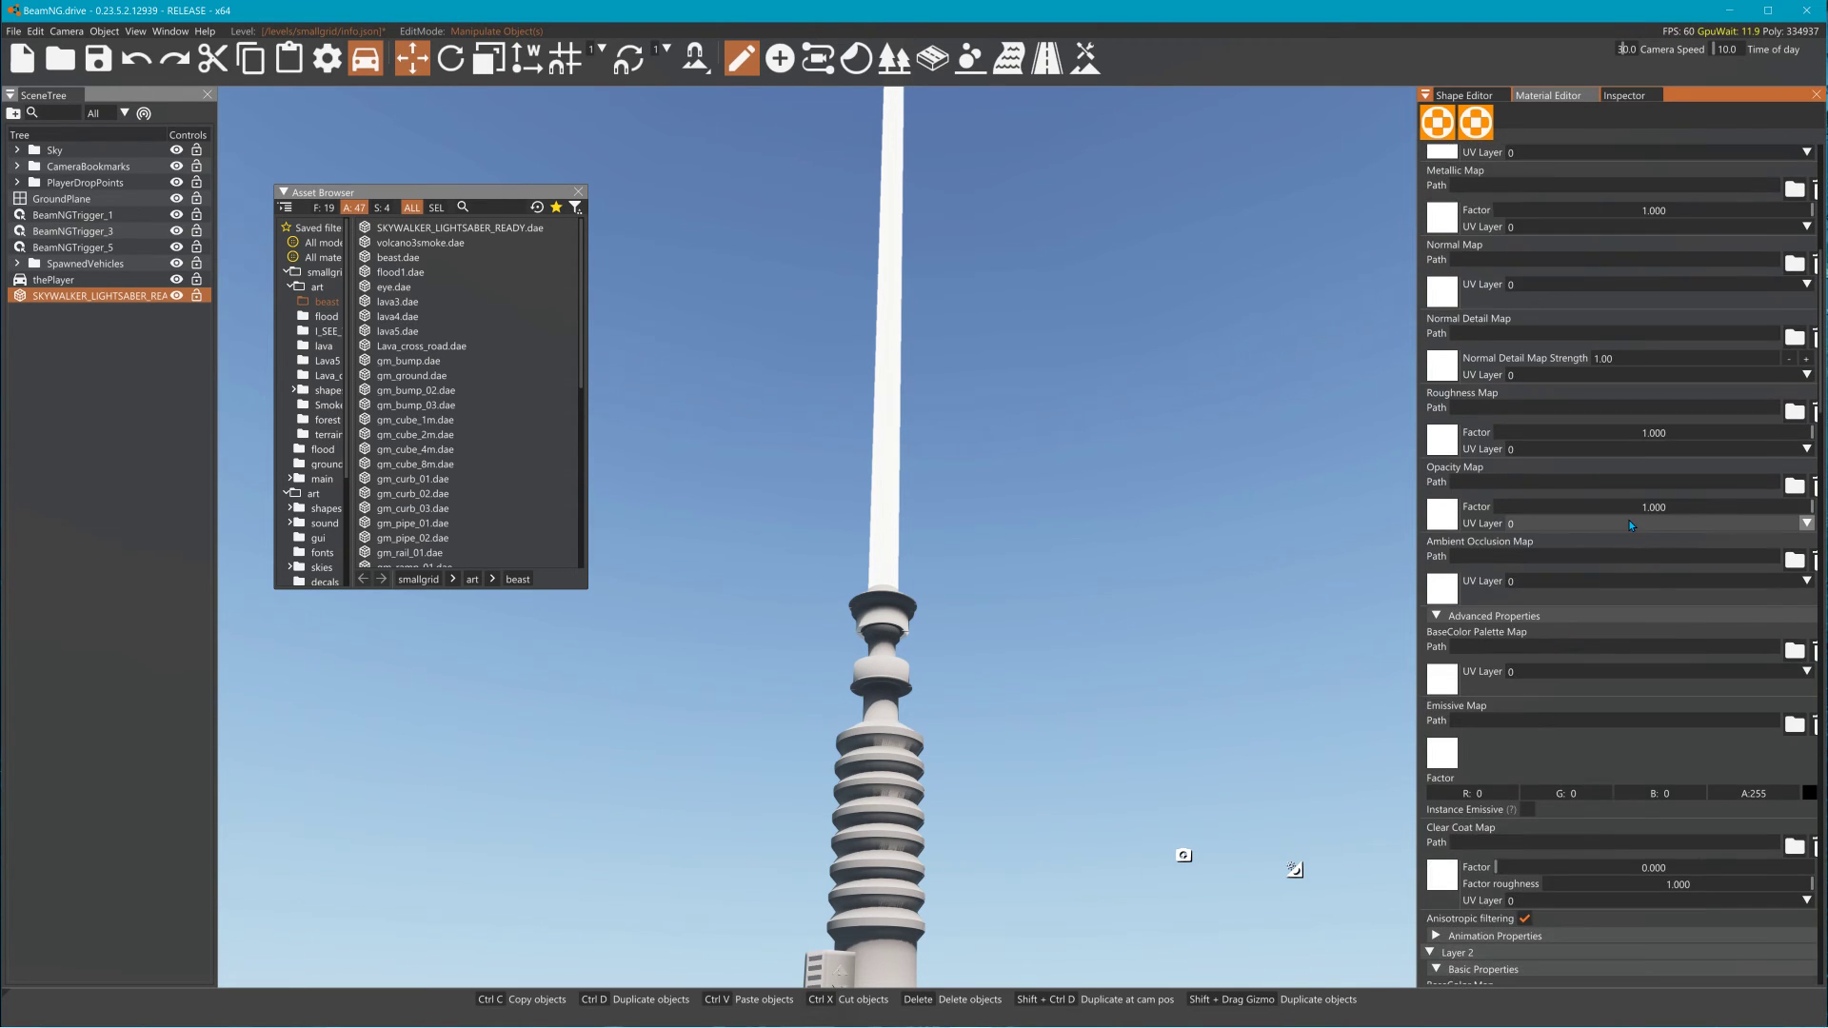
scroll(1636, 483, "up", 3)
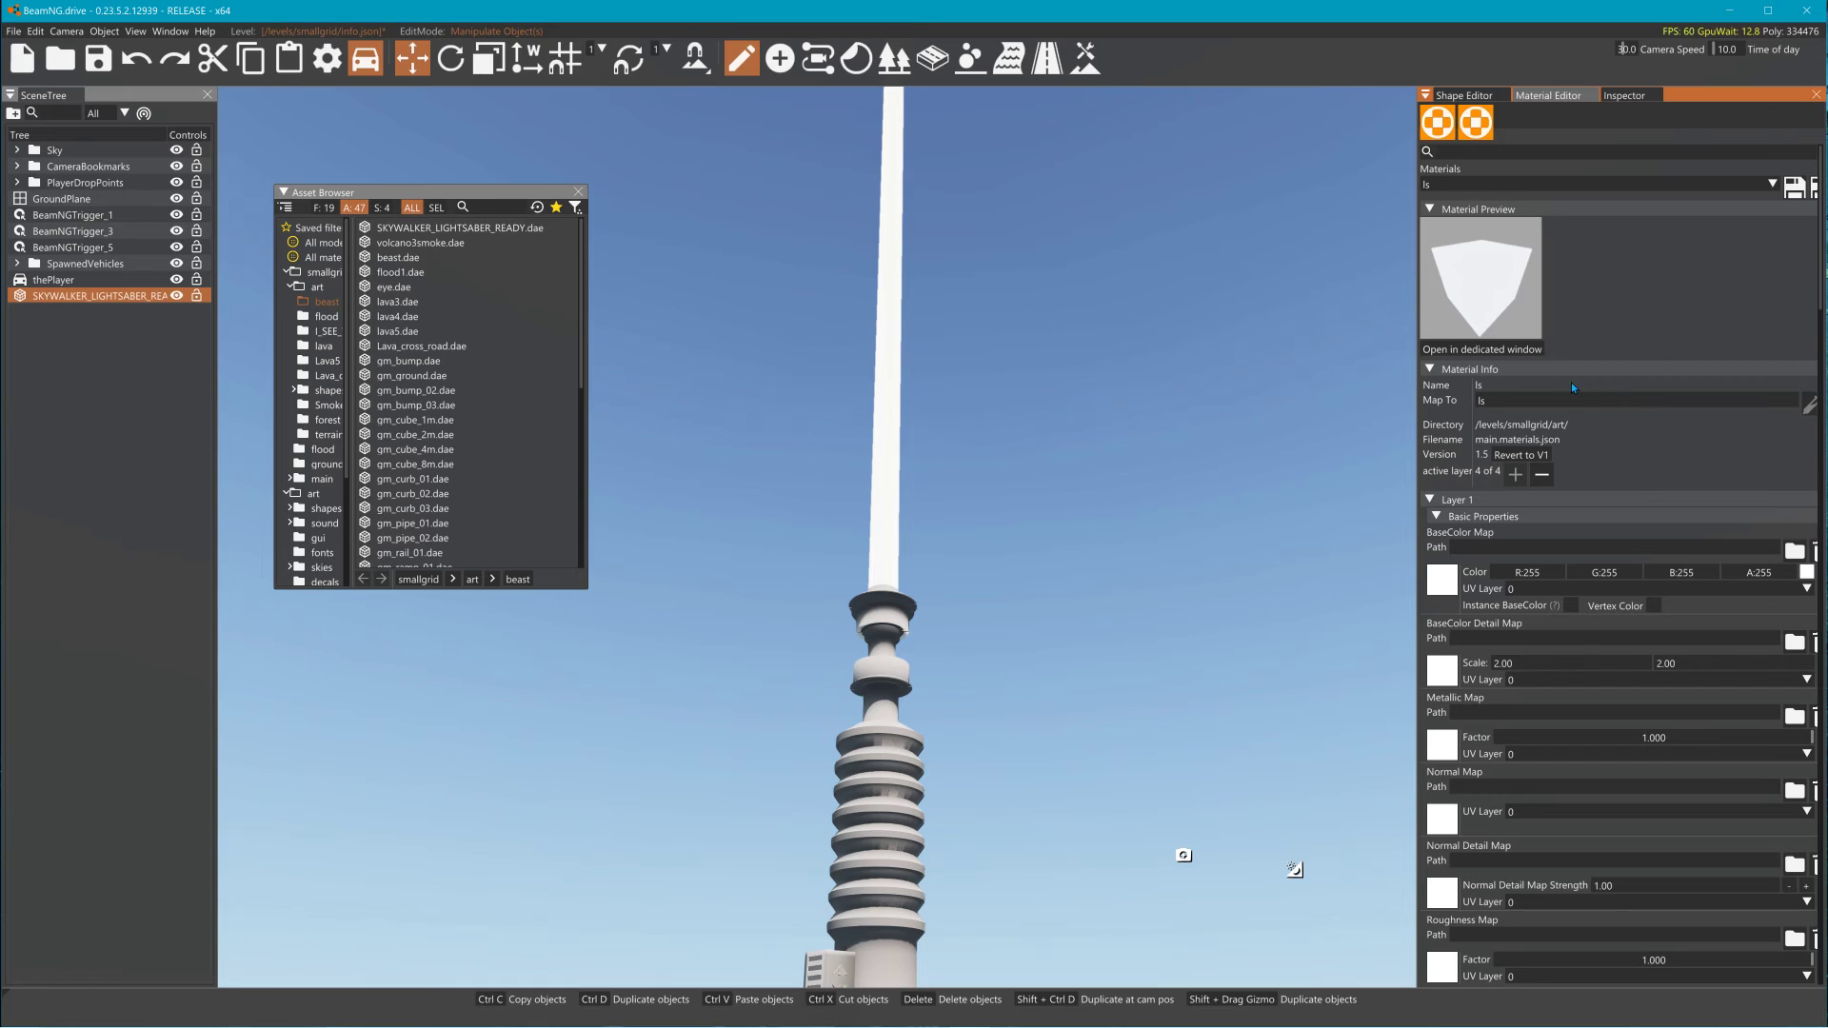
left_click(1522, 456)
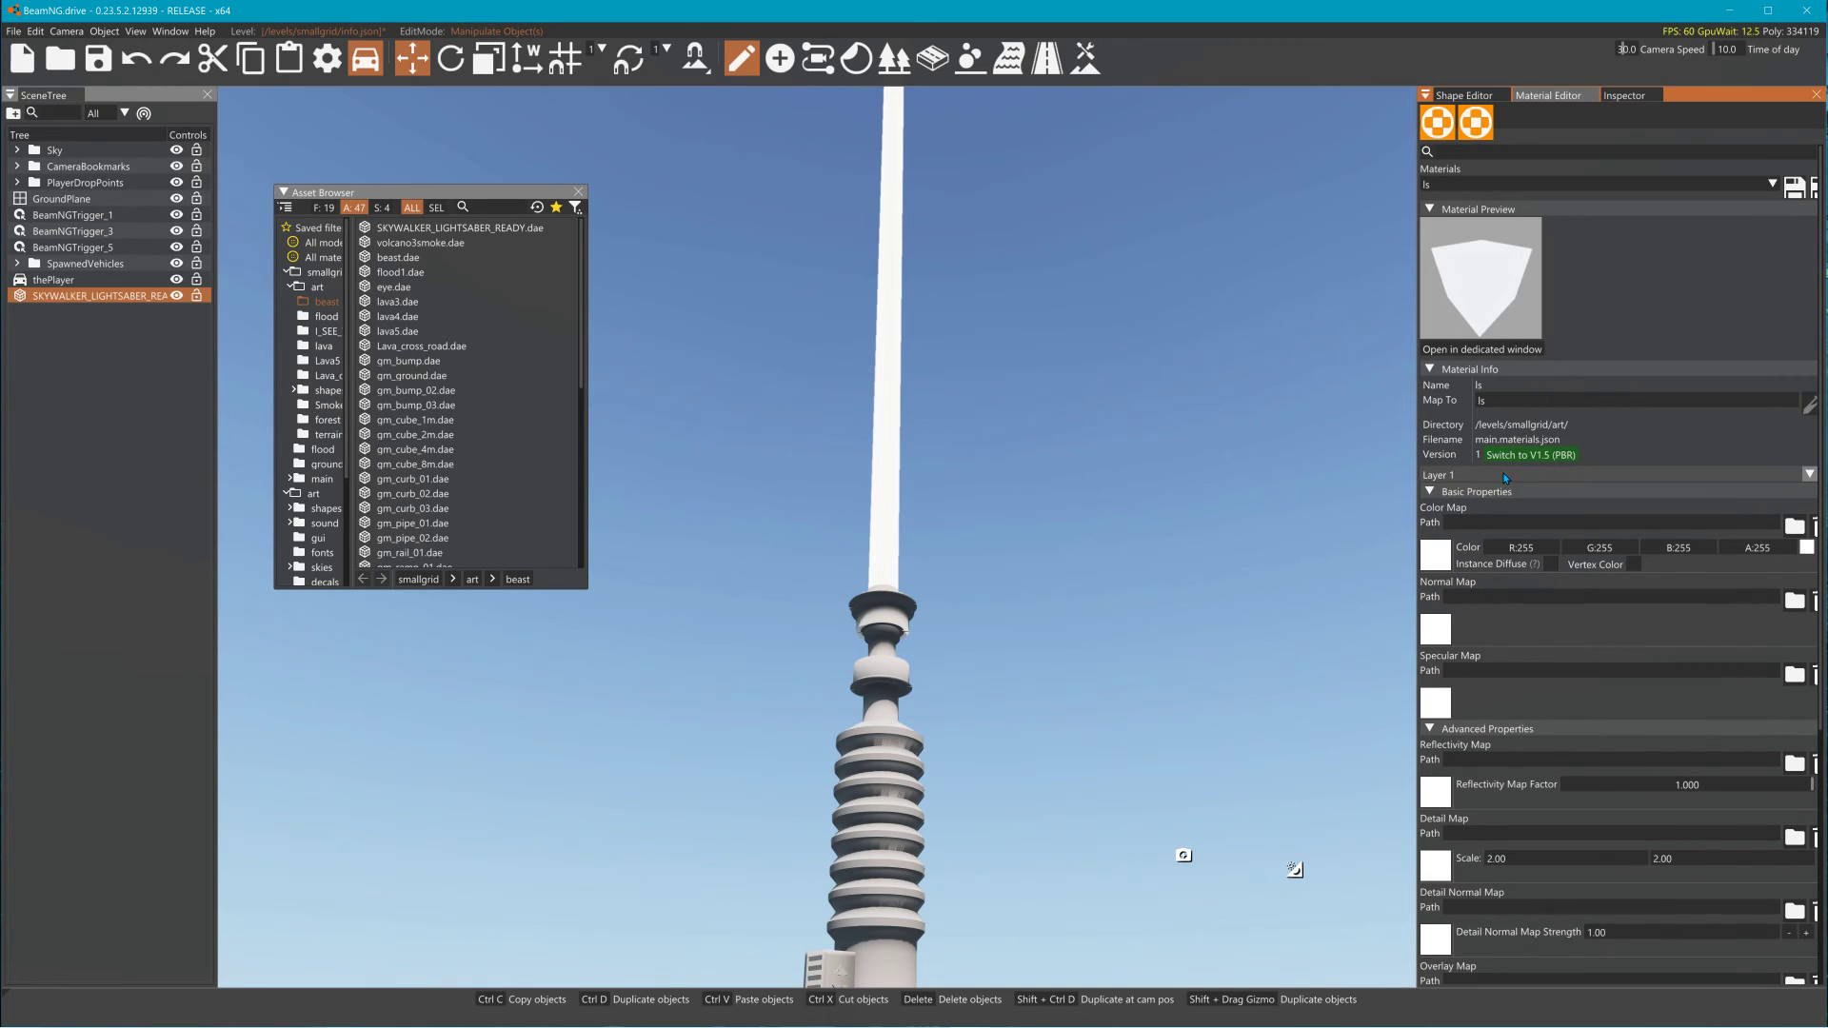
Step: Look over the version 1 basic and advanced properties of Layer 1 and Layer 2
scroll(1500, 577, "down", 3)
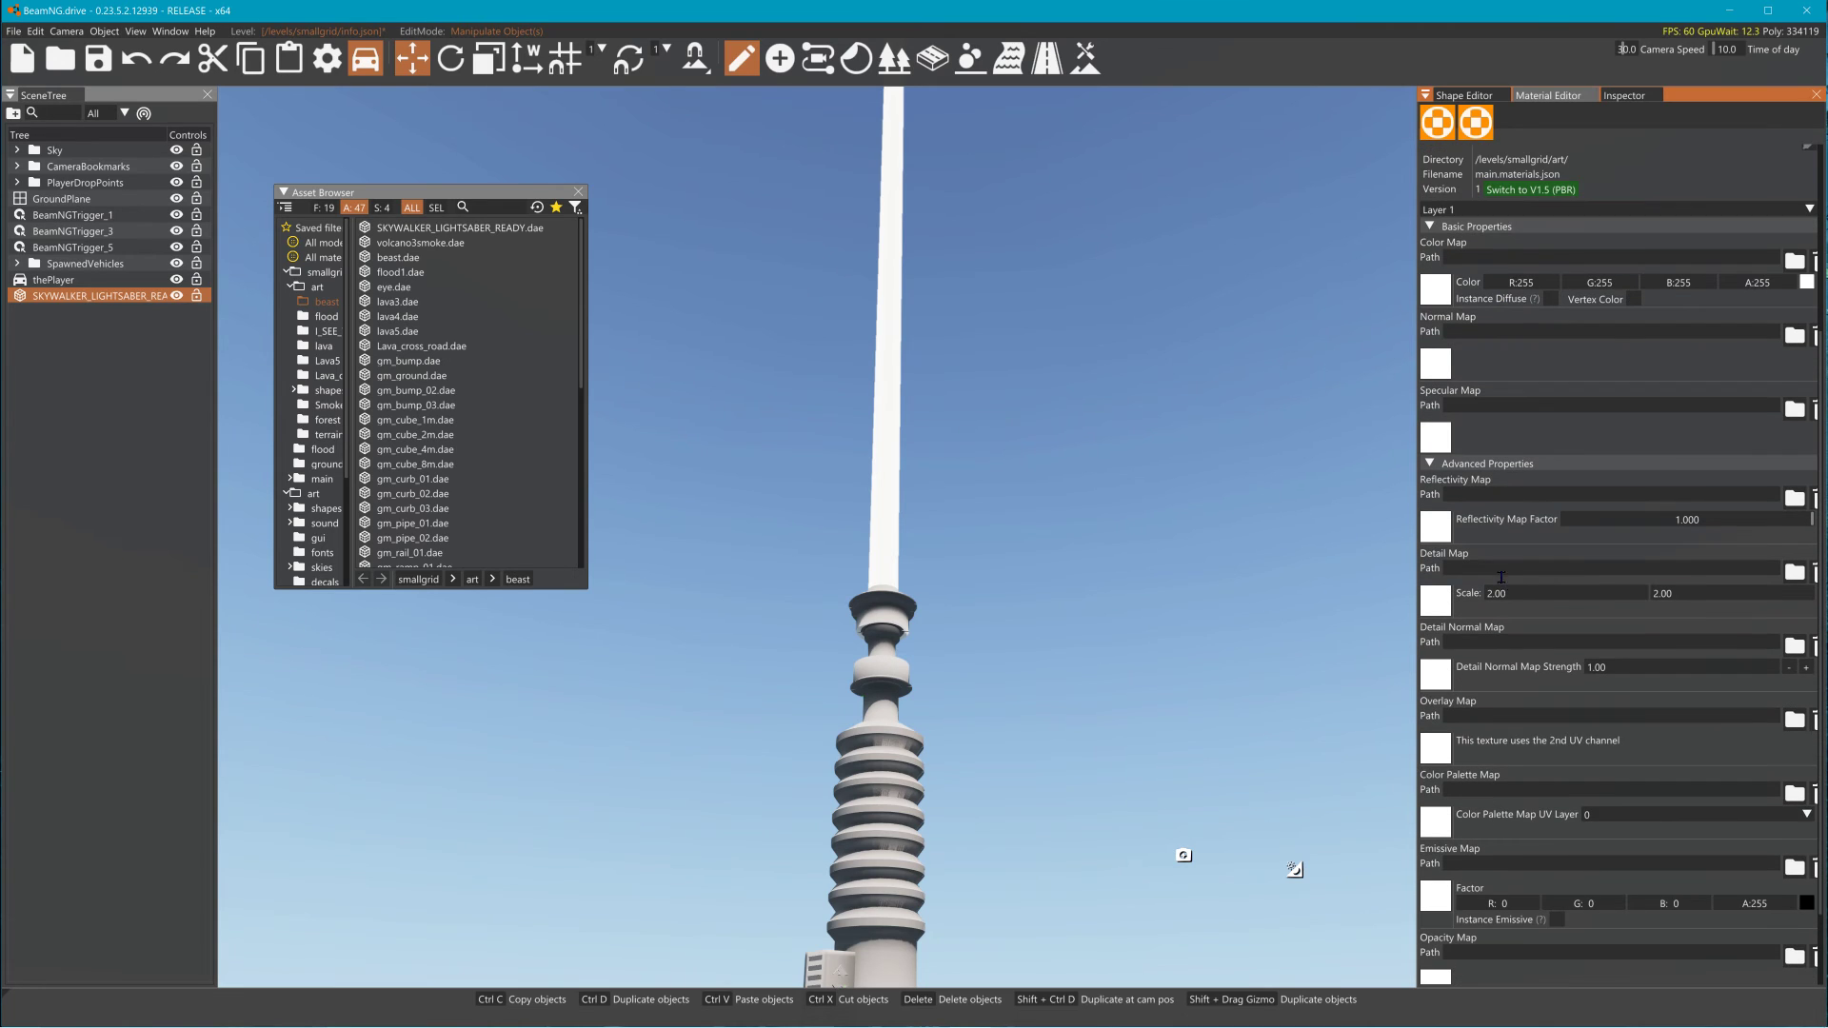
scroll(1514, 600, "down", 1)
scroll(1525, 625, "up", 4)
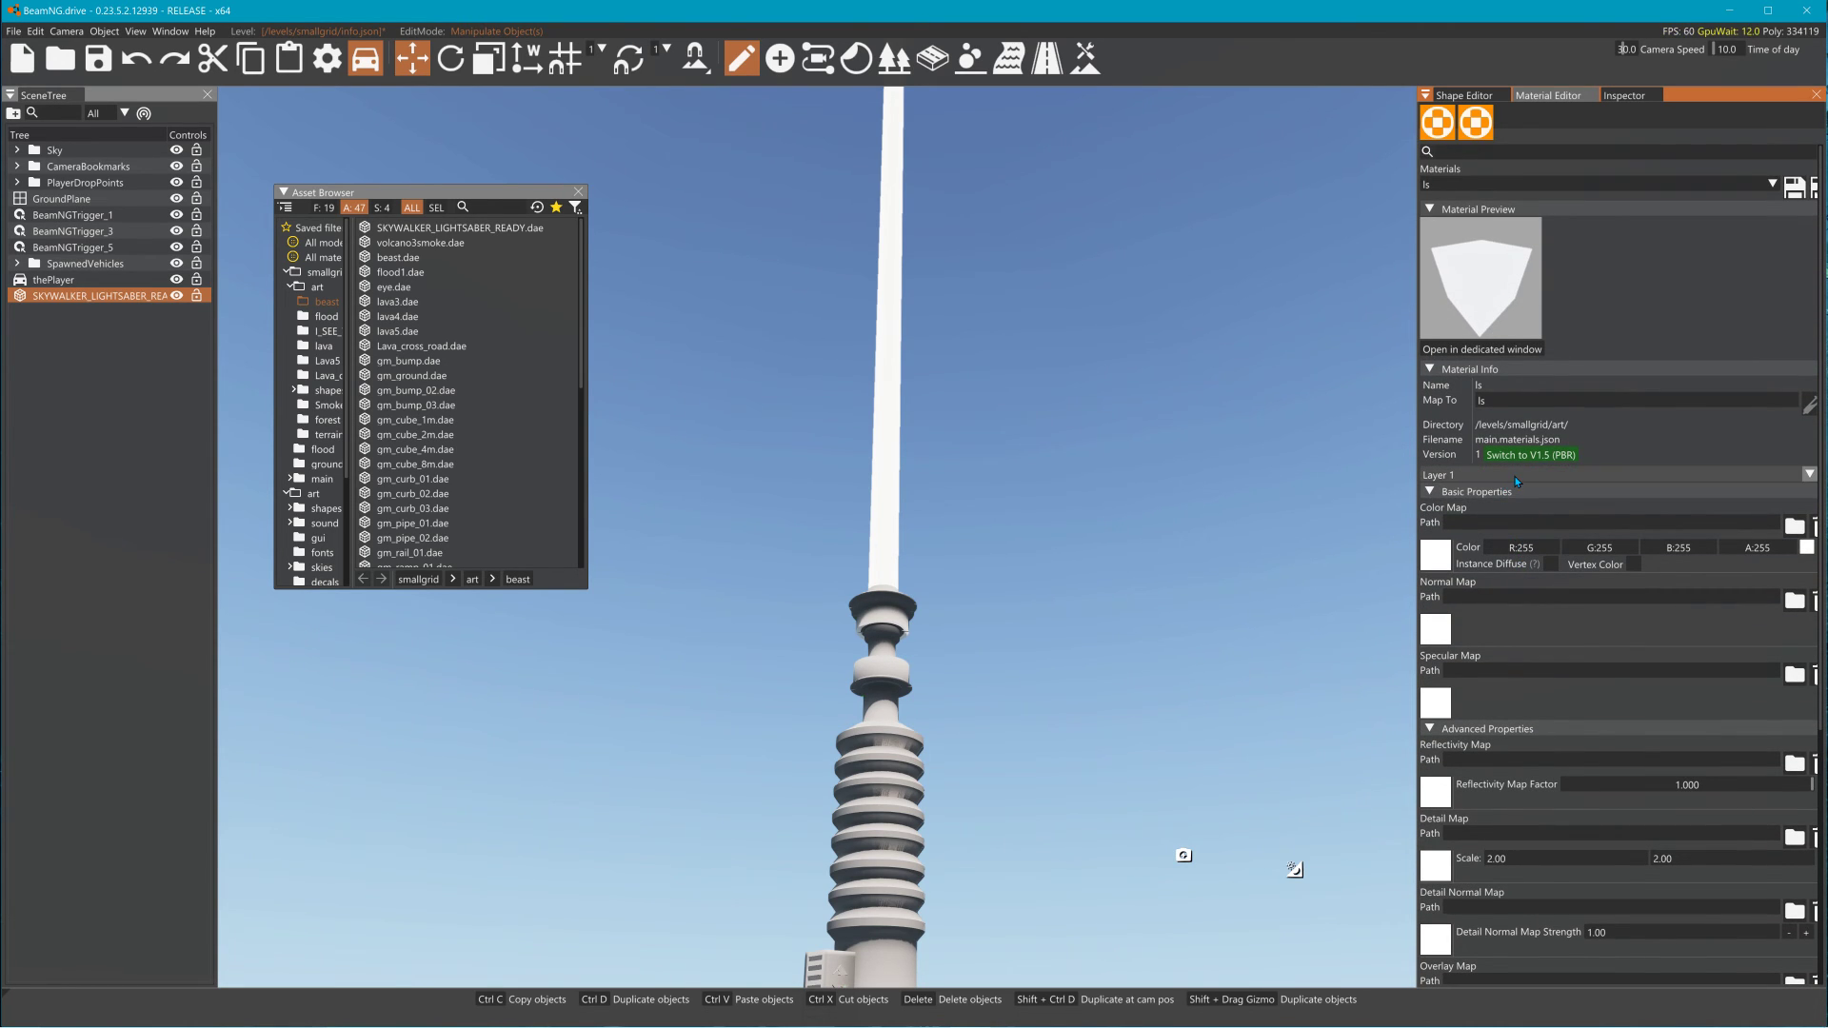
left_click(1453, 475)
left_click(1463, 522)
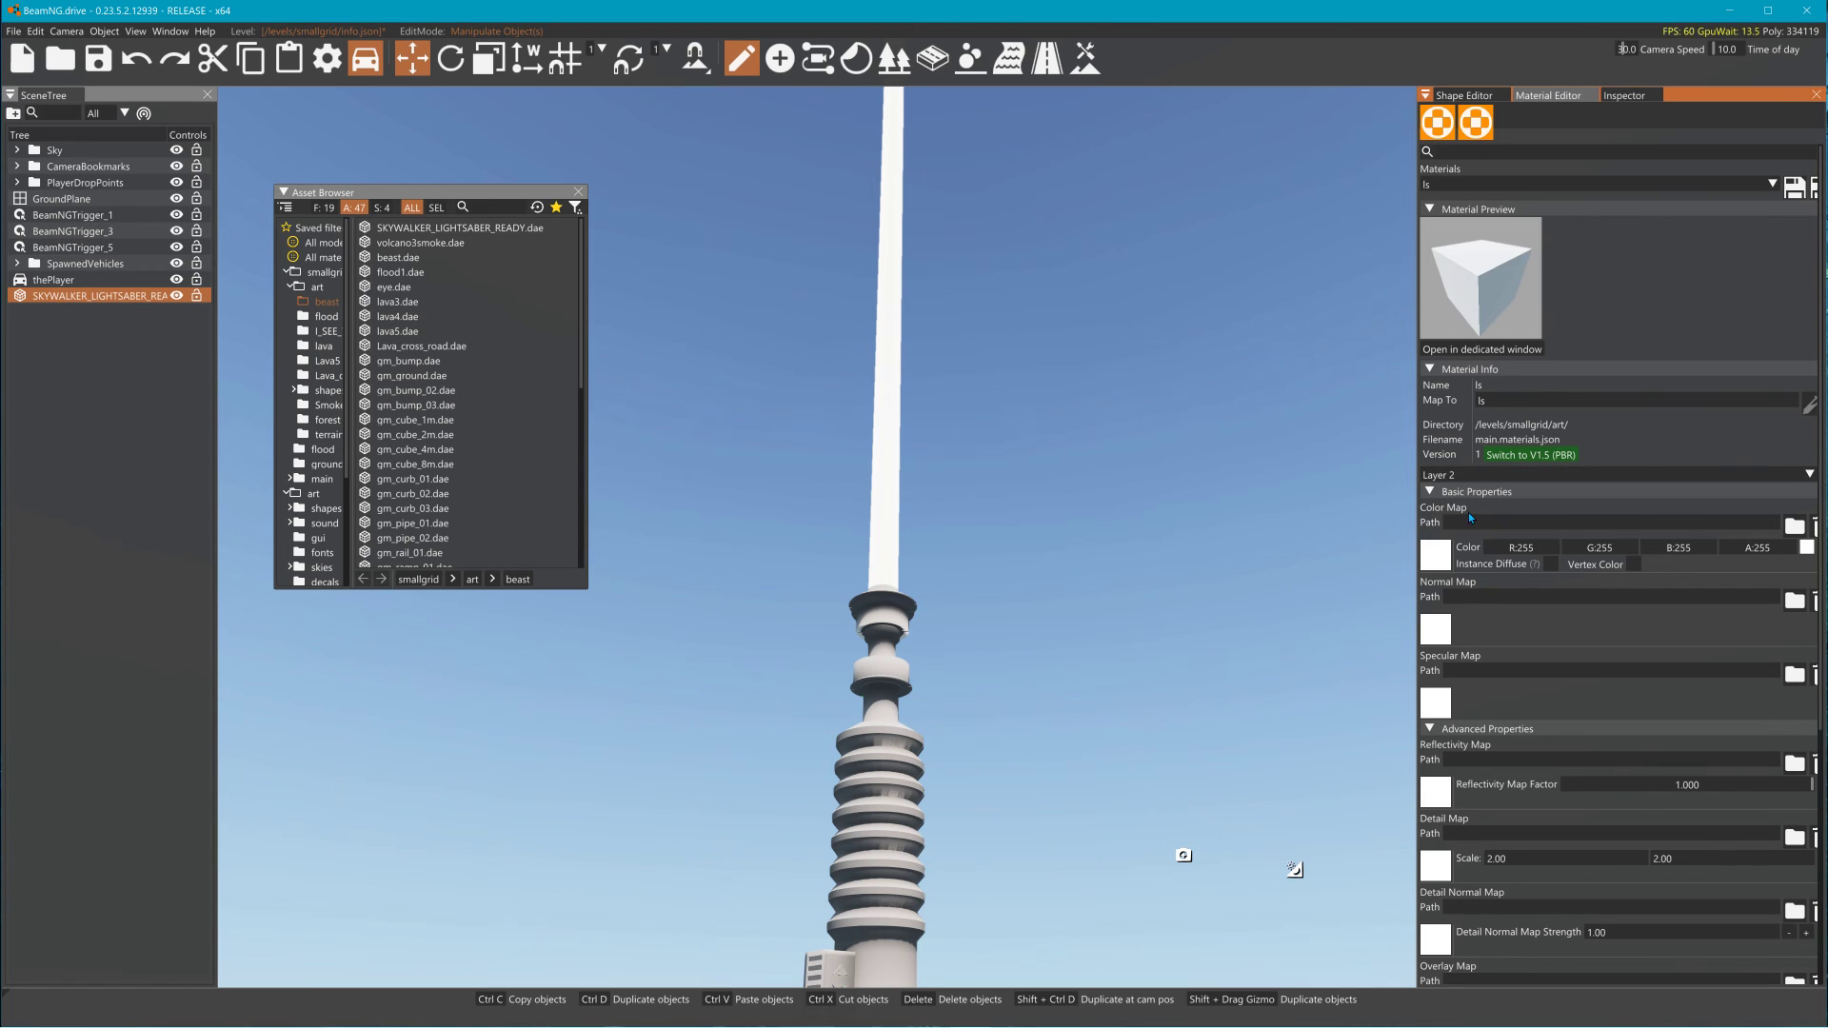
scroll(1614, 790, "down", 4)
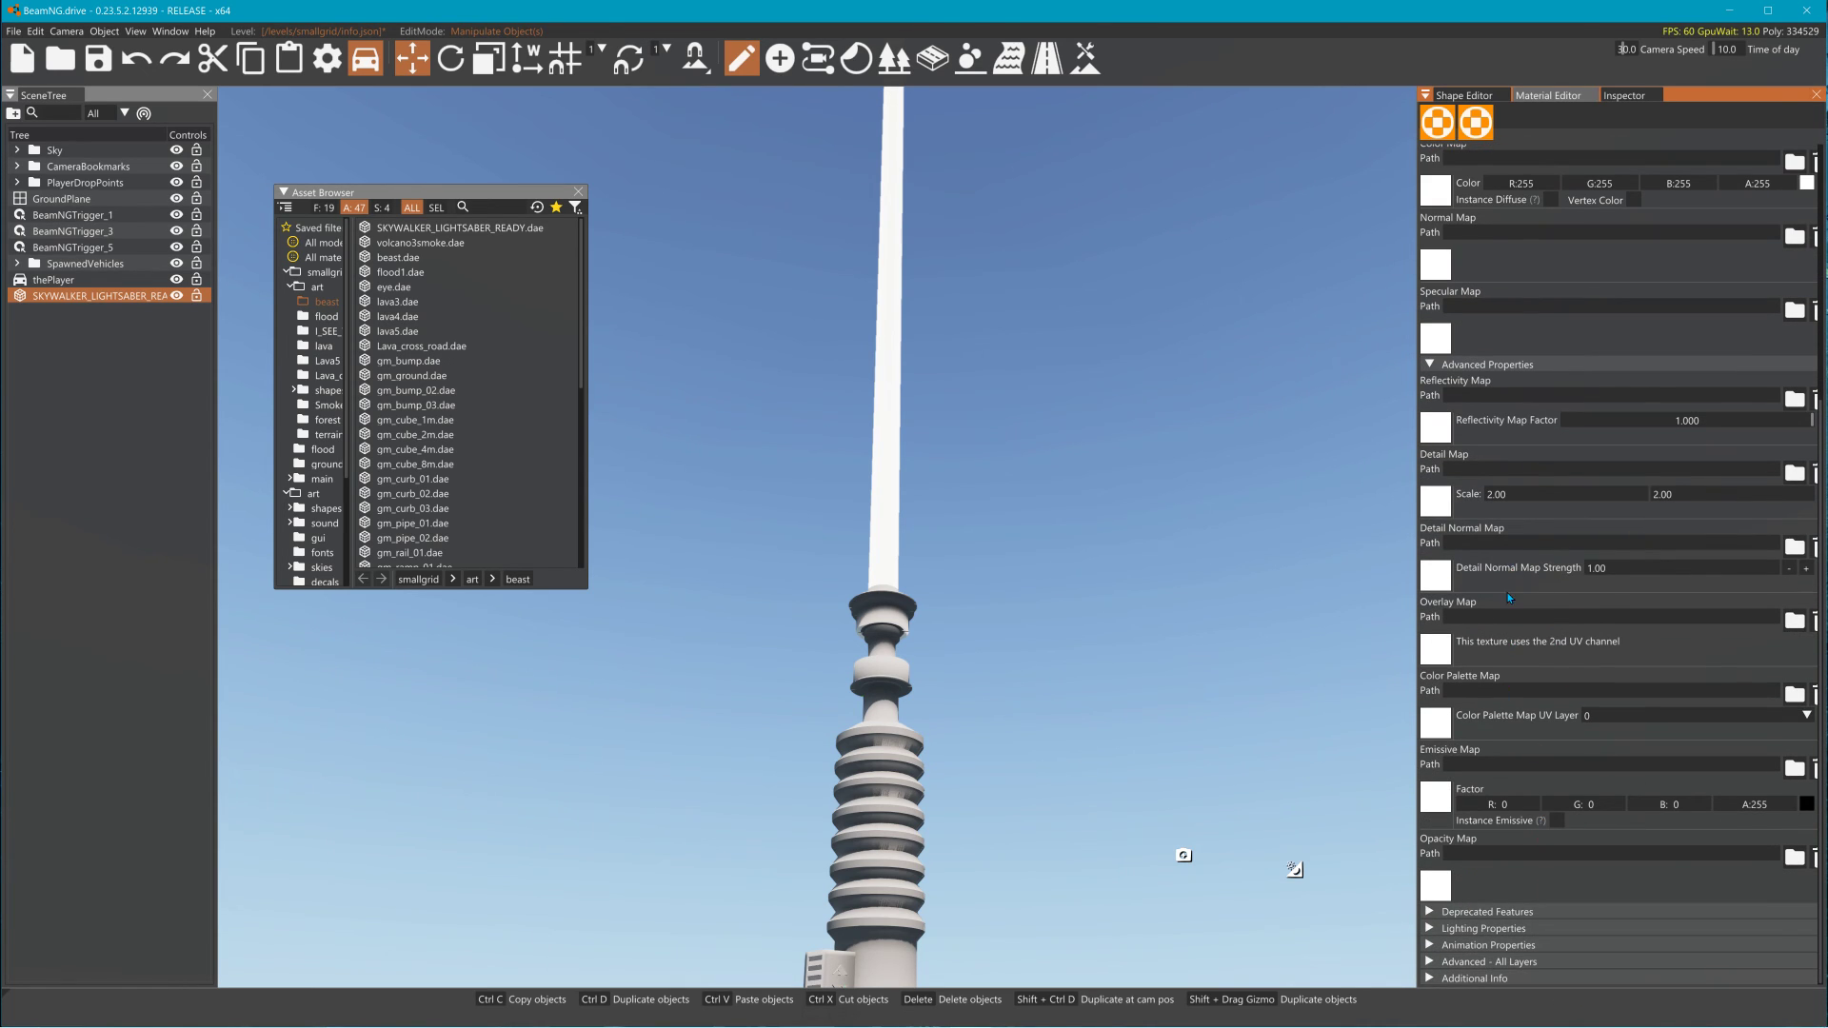
scroll(1507, 597, "up", 4)
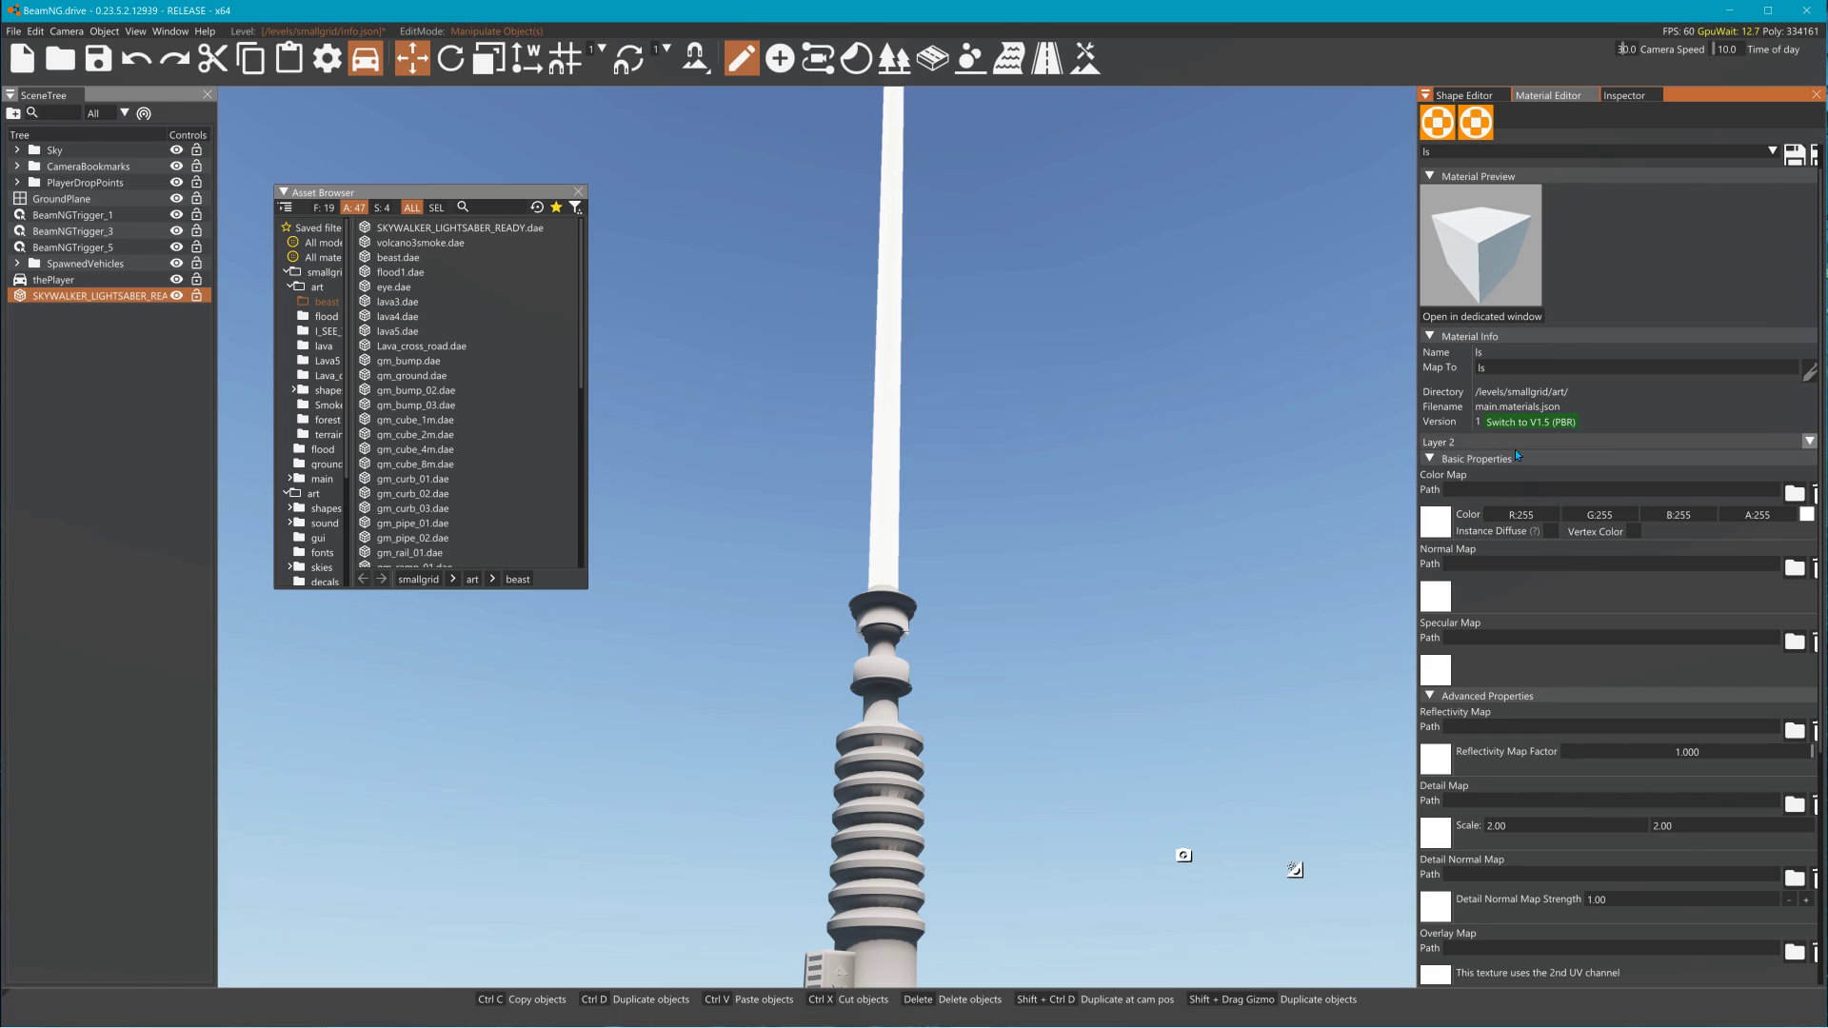
Step: Switch to Layer 3 and look over its maps and its lighting properties
left_click(1515, 444)
left_click(1487, 507)
scroll(1485, 525, "down", 4)
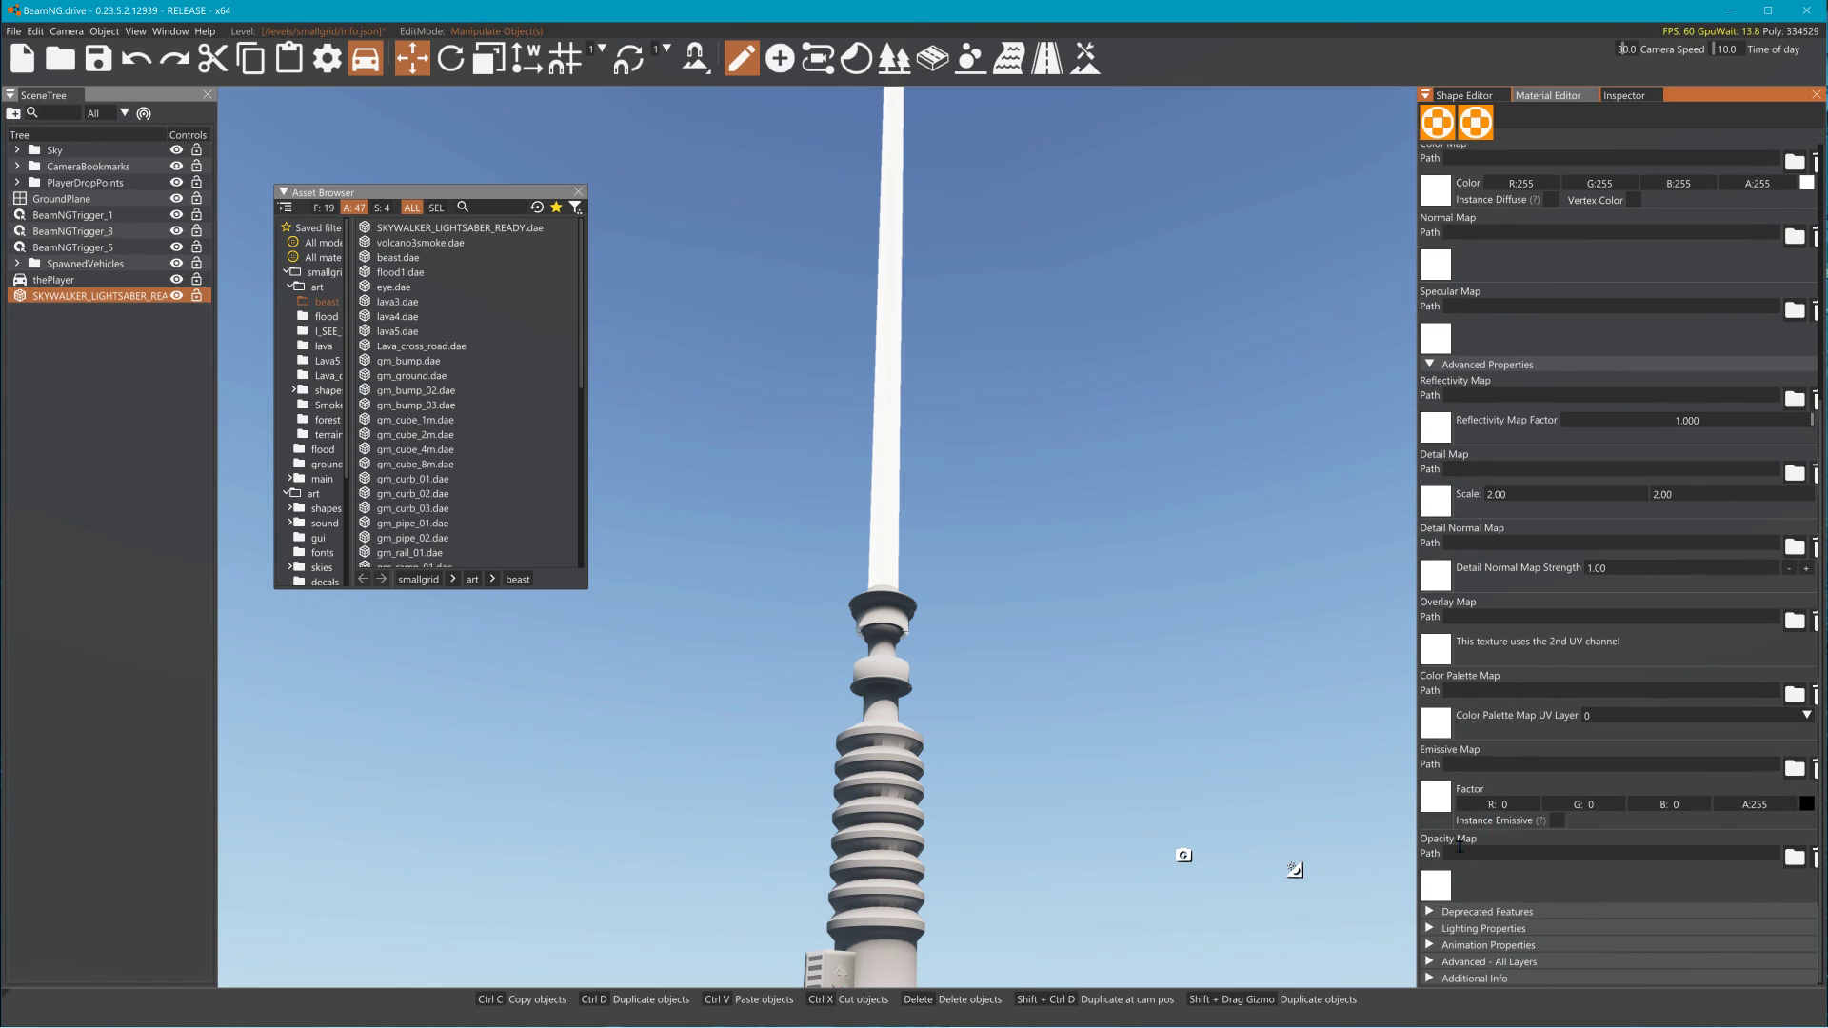
left_click(1430, 929)
scroll(1487, 762, "up", 1)
scroll(1490, 766, "up", 4)
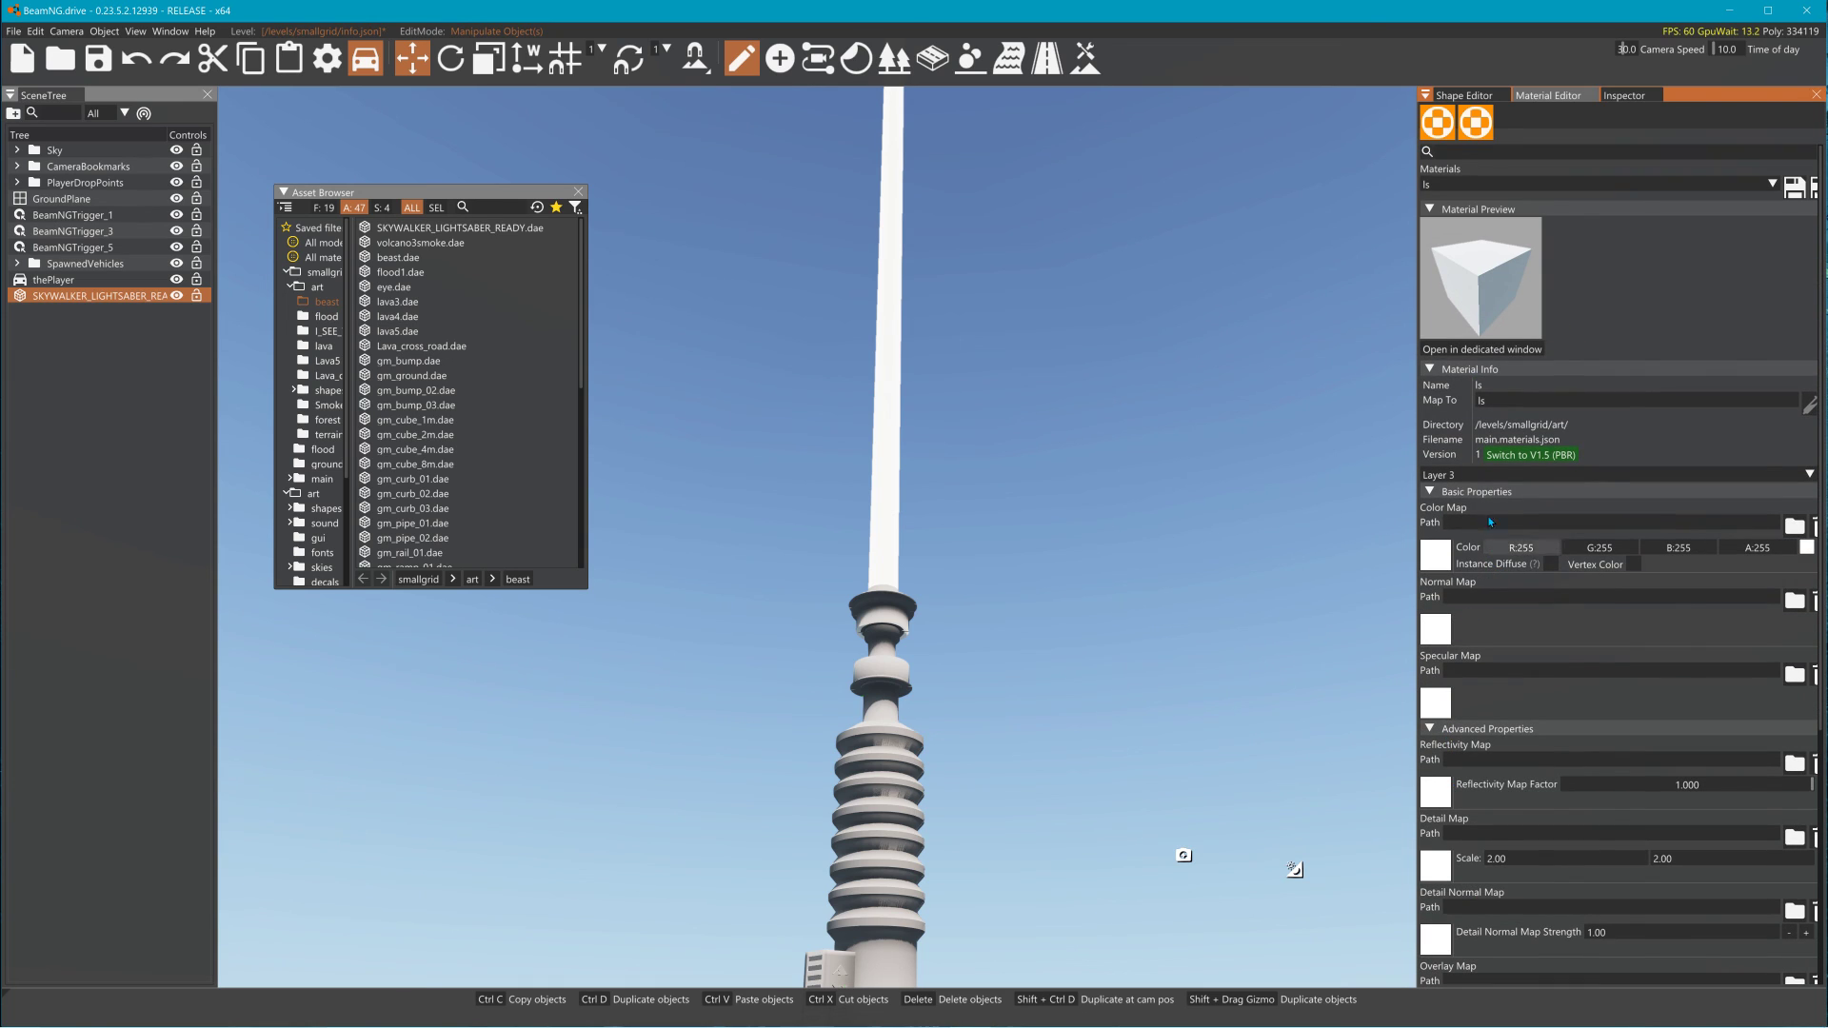
Step: Select Layer 0 as the displayed layer of the version 1 ls material
left_click(1483, 475)
left_click(1482, 491)
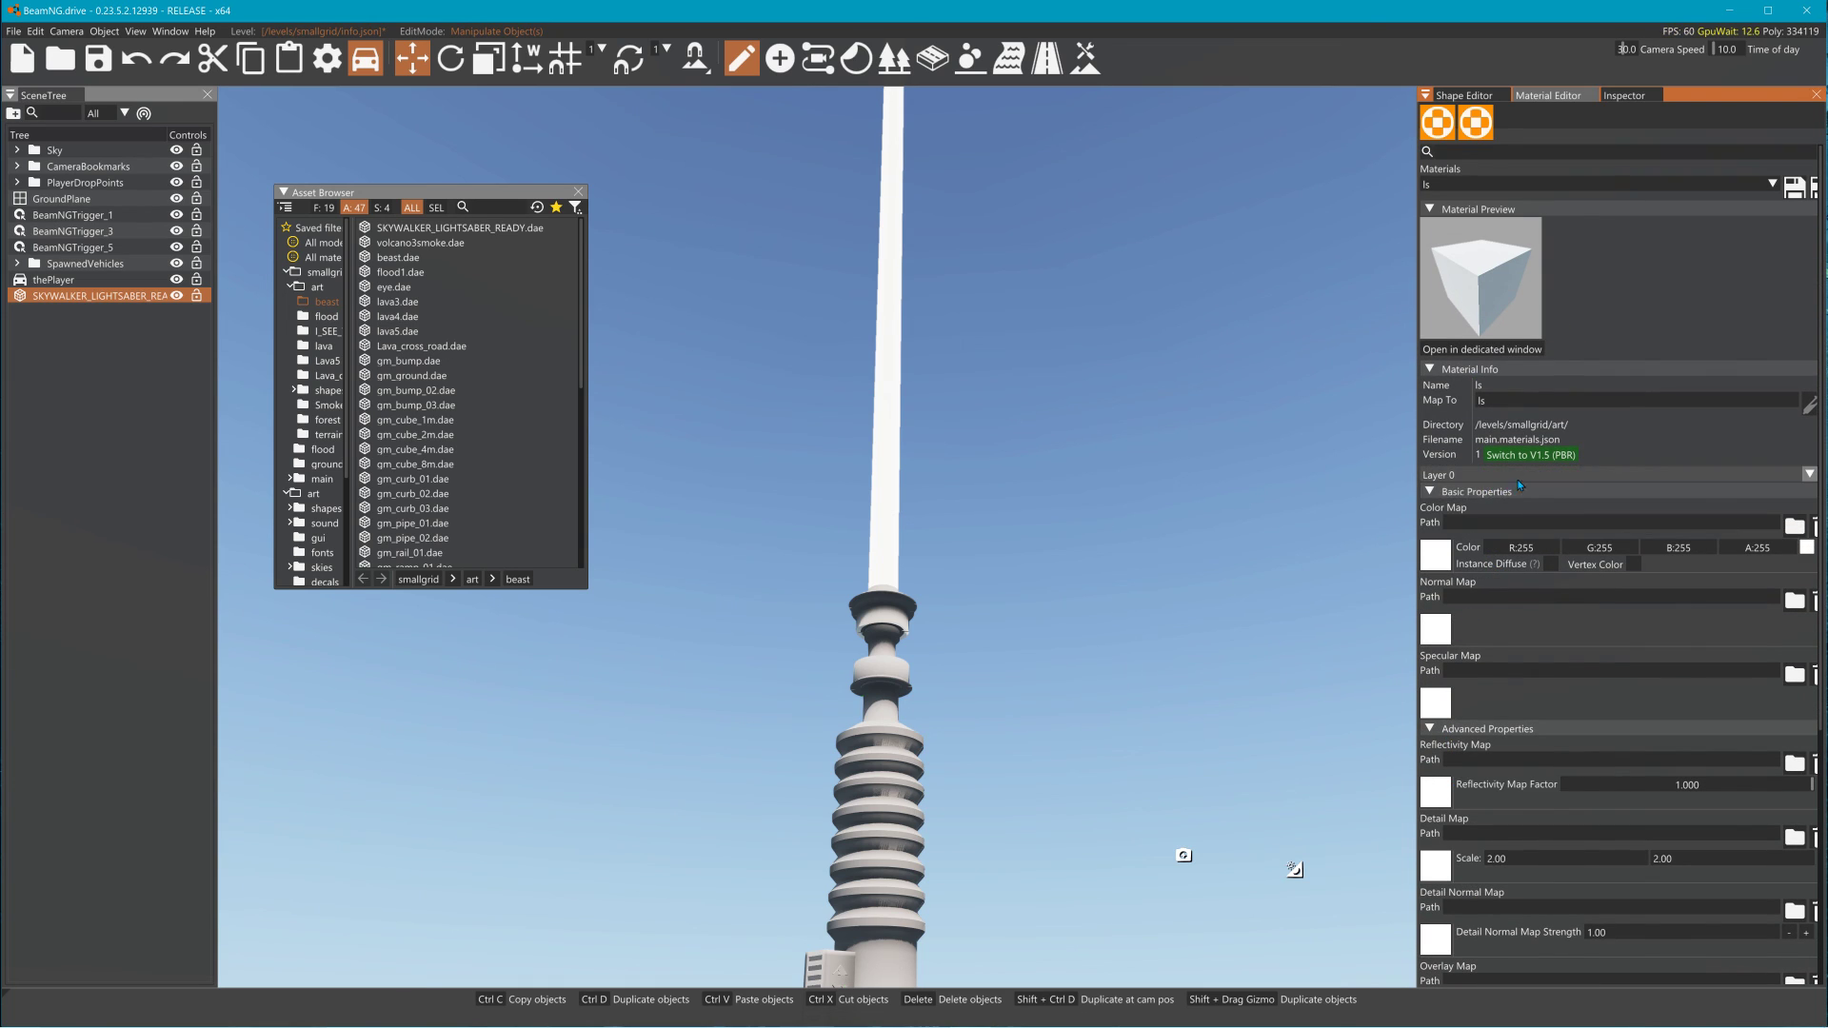